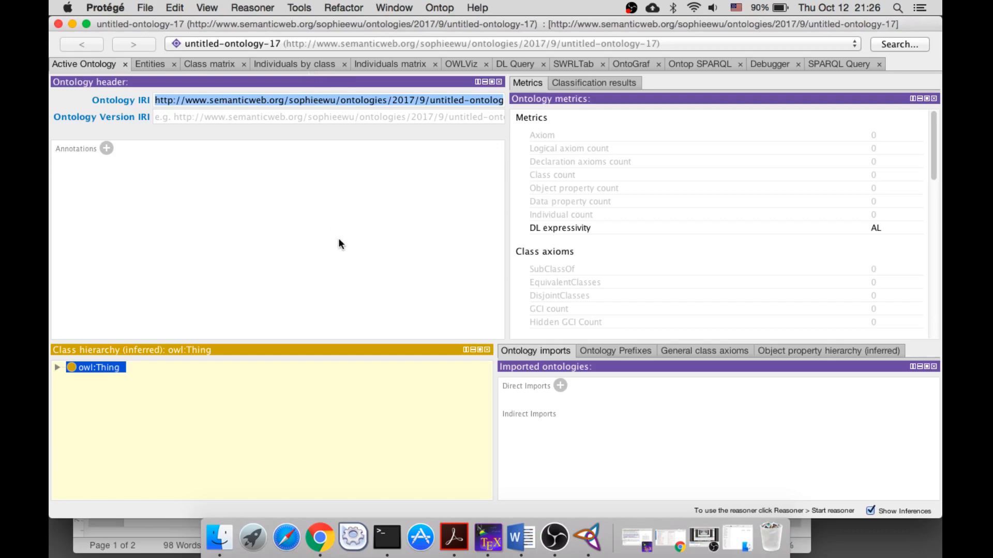
Switch to the RDFS and Reasoning document in Word and replace the stray † in the class list with Child.
left_click(521, 538)
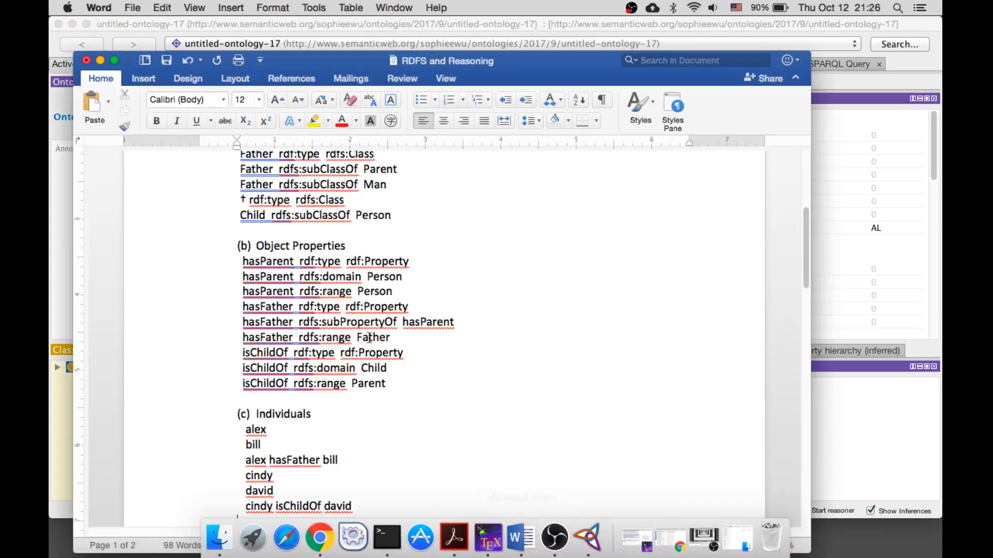
scroll(398, 336, "up", 4)
scroll(400, 337, "up", 2)
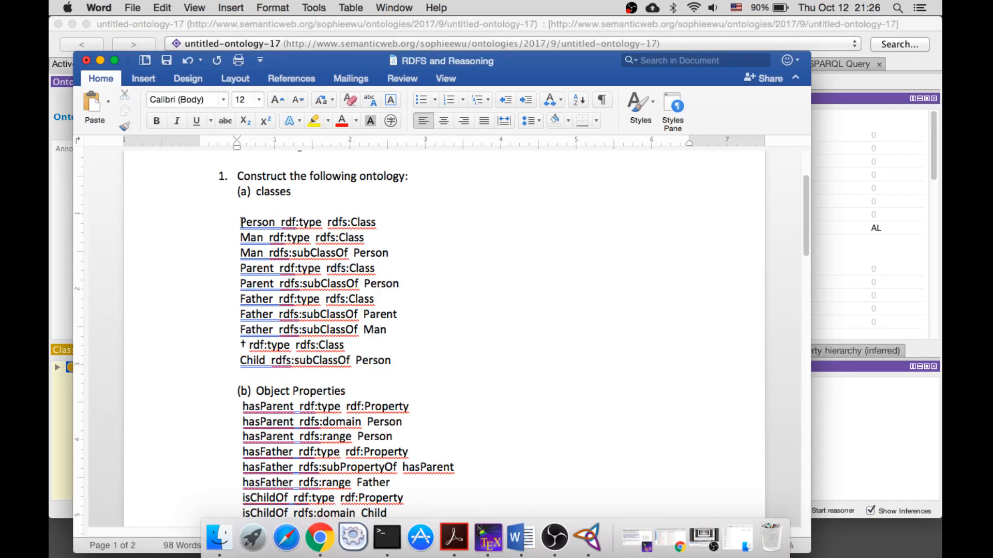
left_click_drag(240, 222, 270, 239)
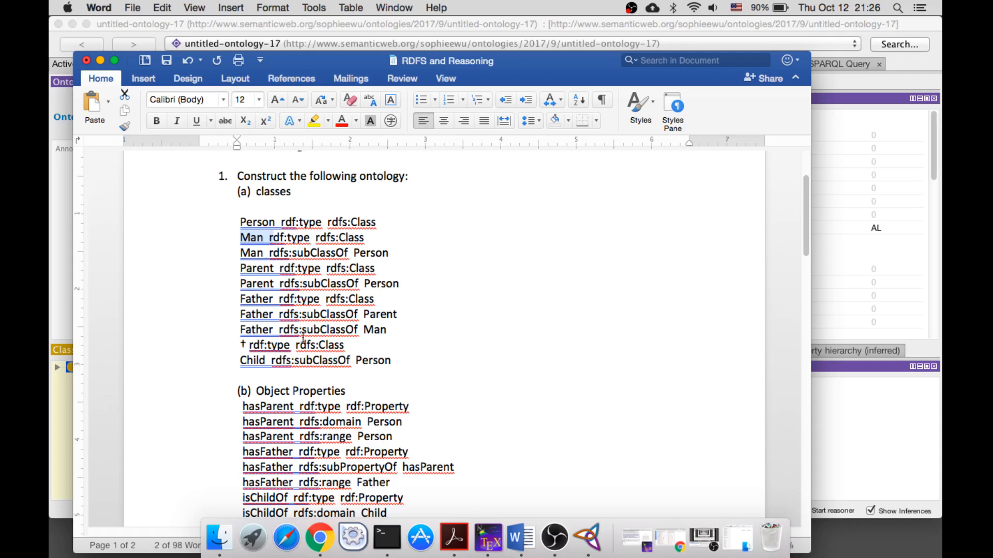
left_click(271, 345)
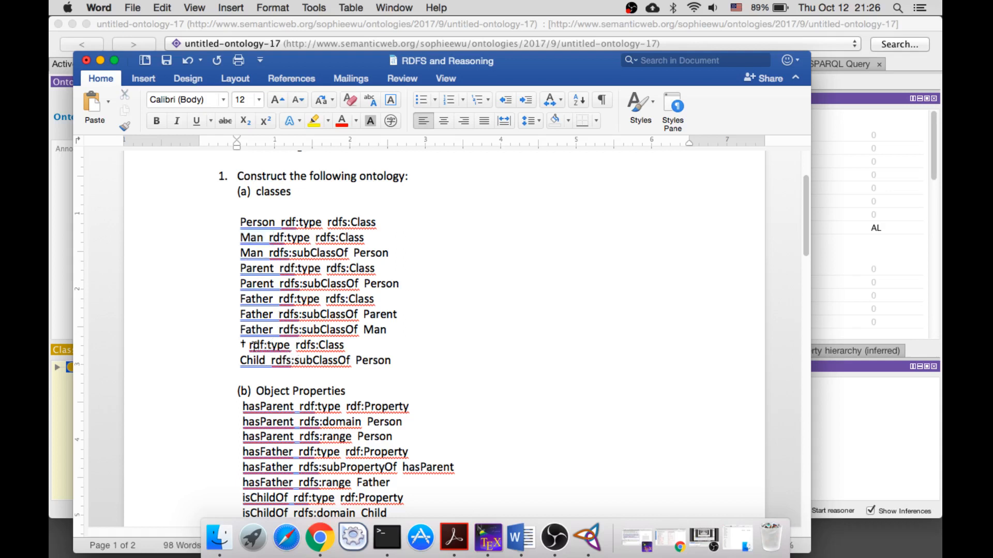
key("Left")
key("Left")
key("shift+Right")
type("Child")
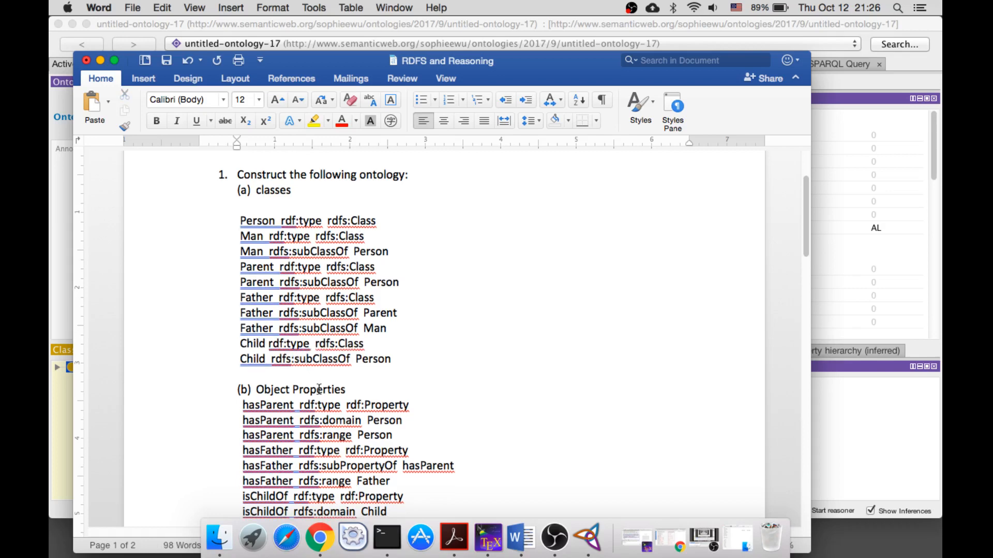
Review the object property definitions for hasParent, hasFather and isChildOf, including their domains, ranges and the subPropertyOf statement.
scroll(319, 388, "down", 5)
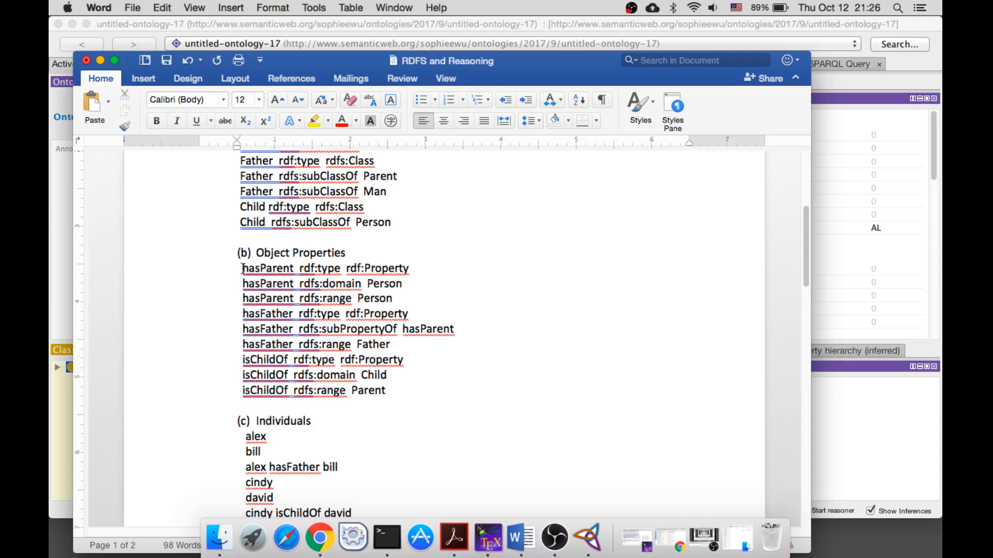
left_click_drag(243, 269, 246, 269)
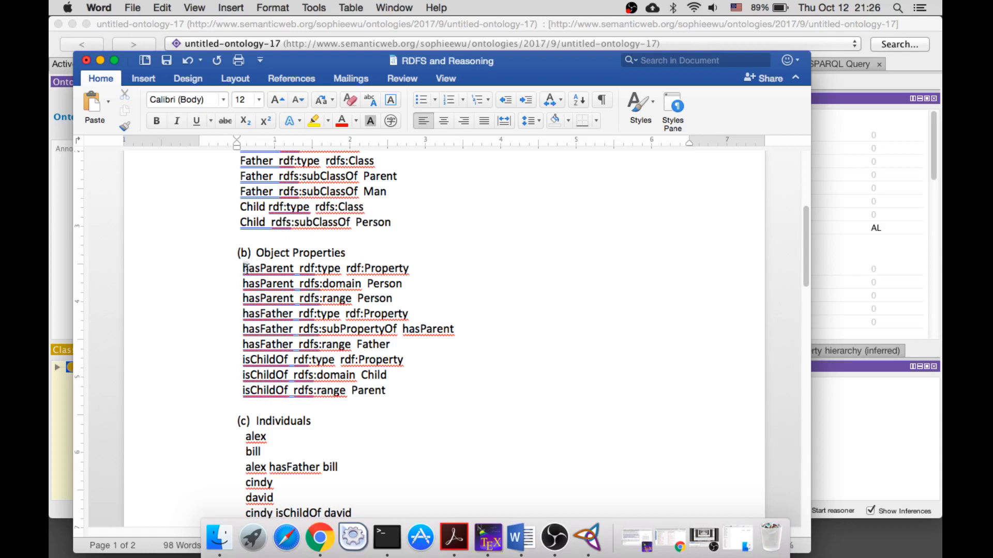
left_click(247, 312)
left_click_drag(297, 331, 372, 329)
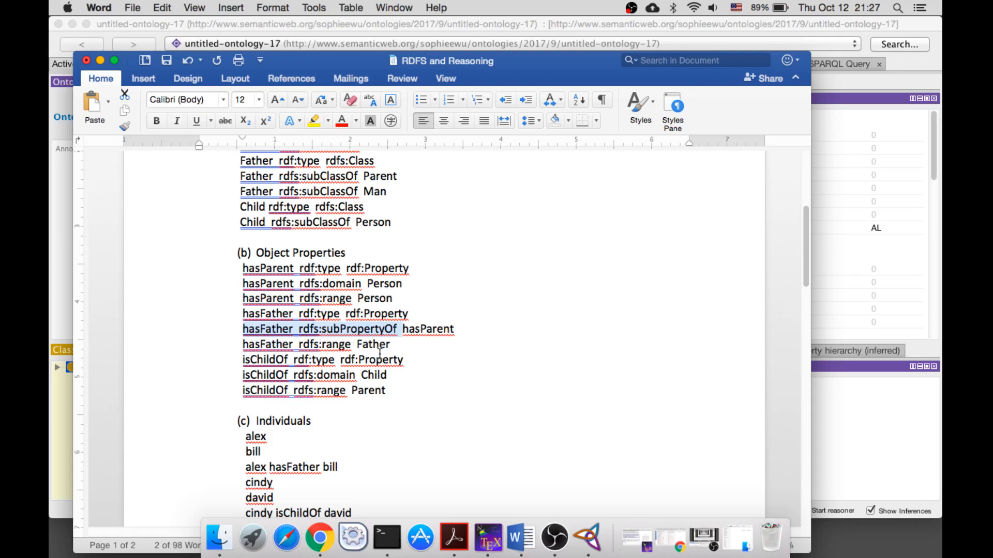
left_click(292, 345)
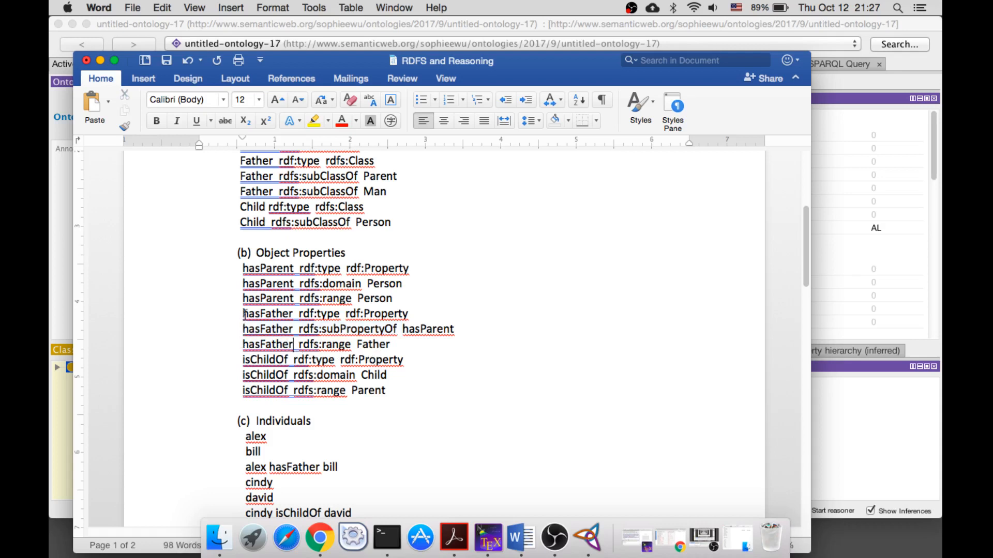
left_click_drag(243, 314, 386, 342)
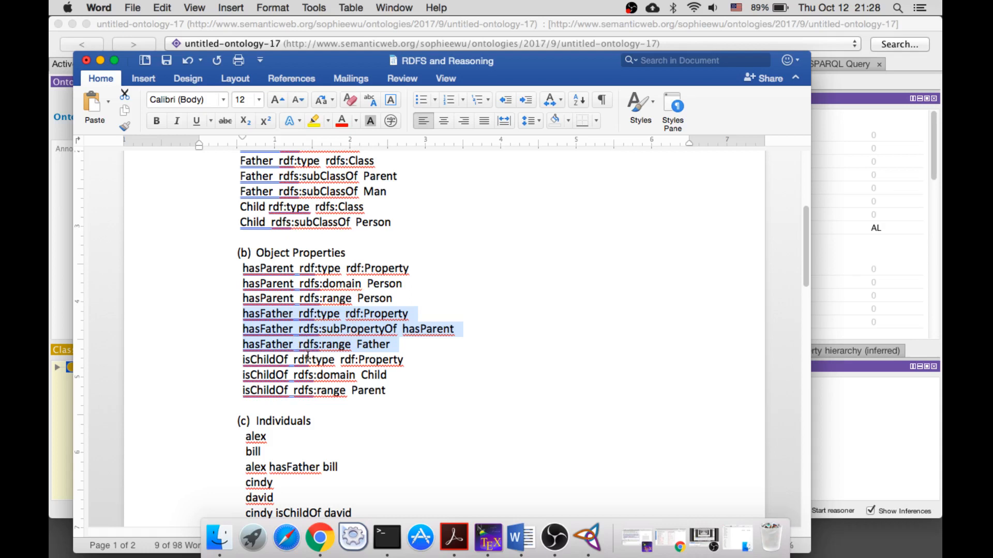
scroll(309, 358, "down", 2)
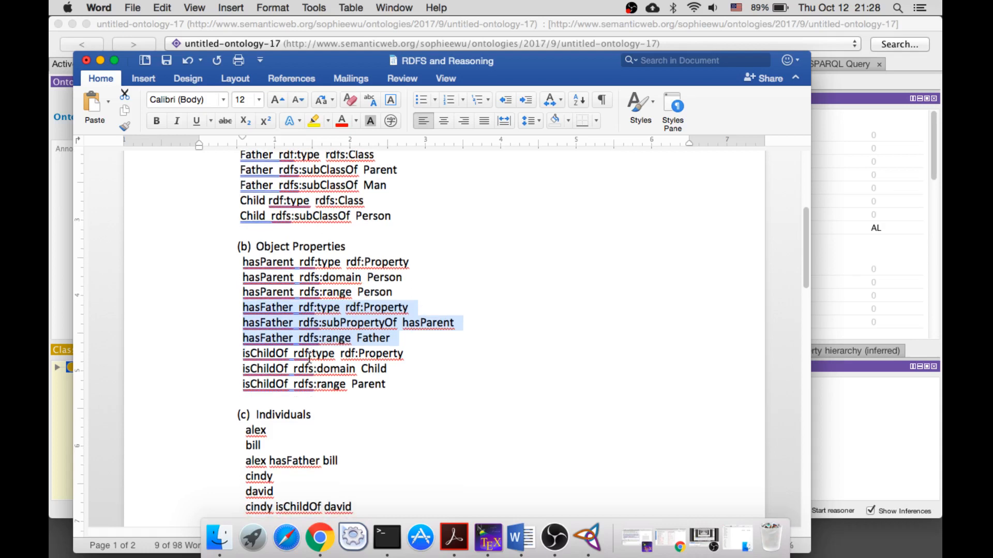
Review the Individuals section, examining the listed individuals and their hasFather and isChildOf assertions.
scroll(309, 358, "down", 5)
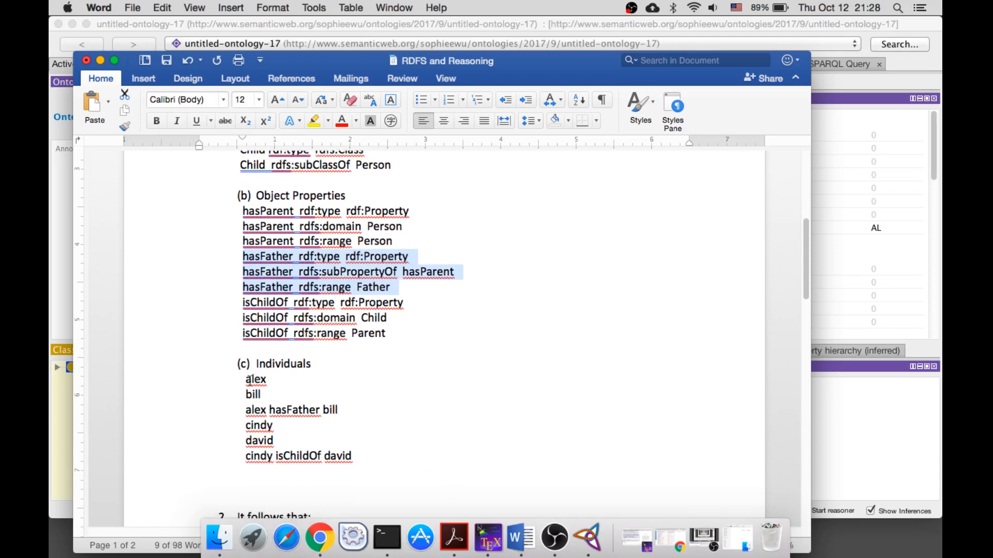
left_click(245, 380)
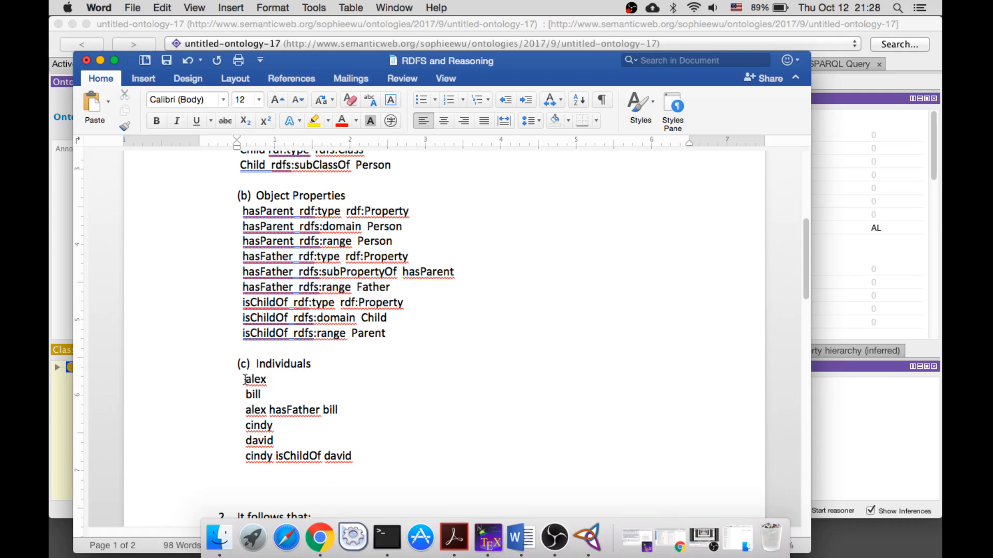
left_click_drag(245, 379, 263, 392)
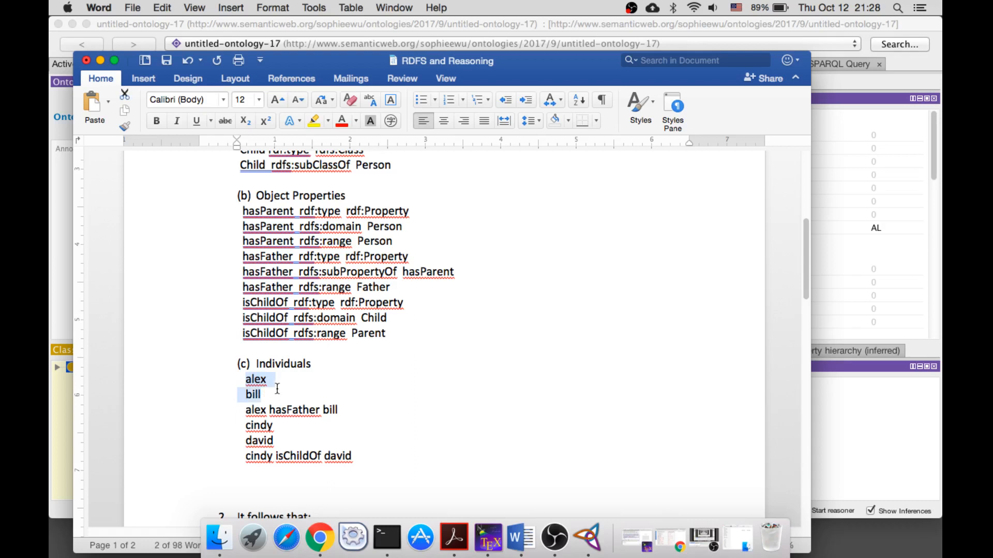
left_click(244, 412)
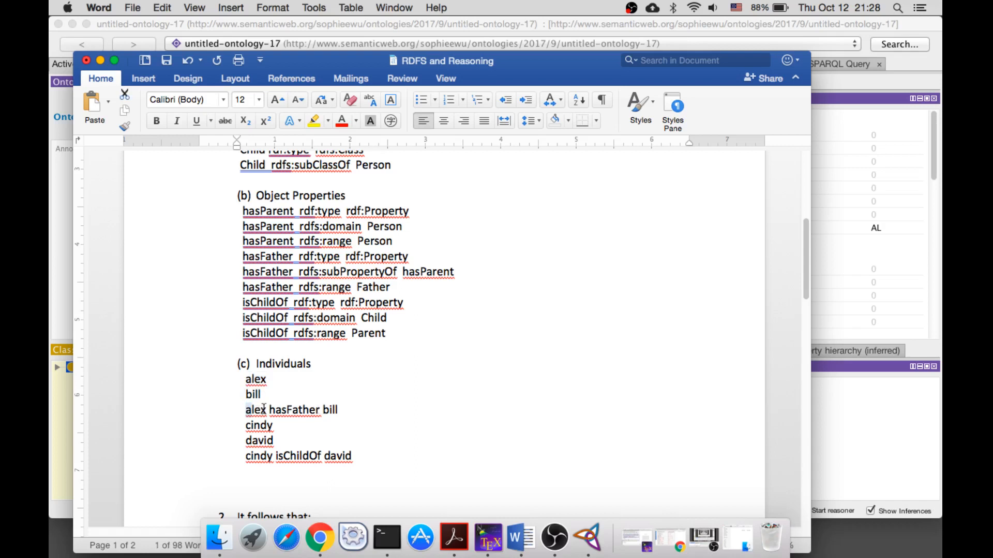
left_click_drag(270, 411, 323, 409)
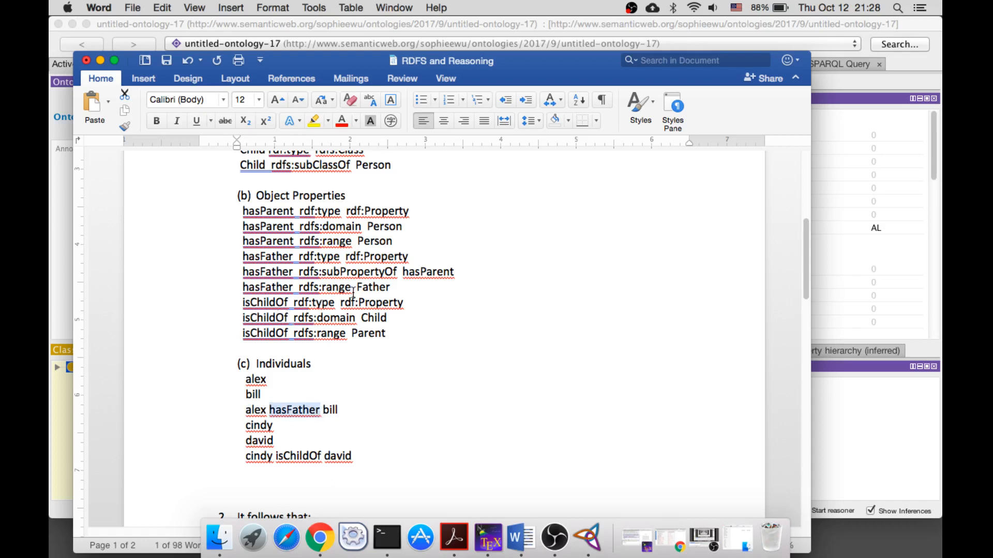
left_click_drag(324, 410, 339, 411)
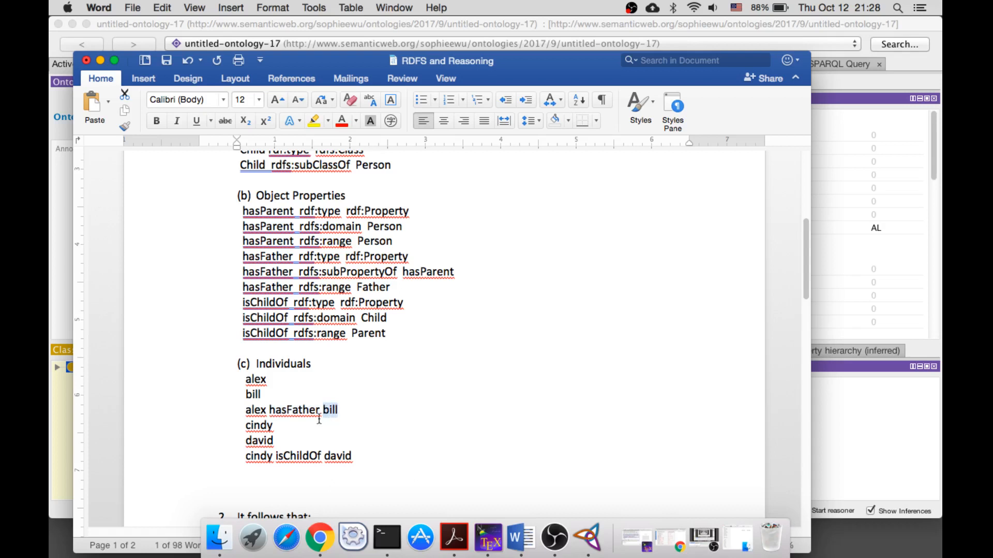
left_click(248, 411)
left_click_drag(249, 411, 267, 411)
left_click_drag(246, 425, 275, 443)
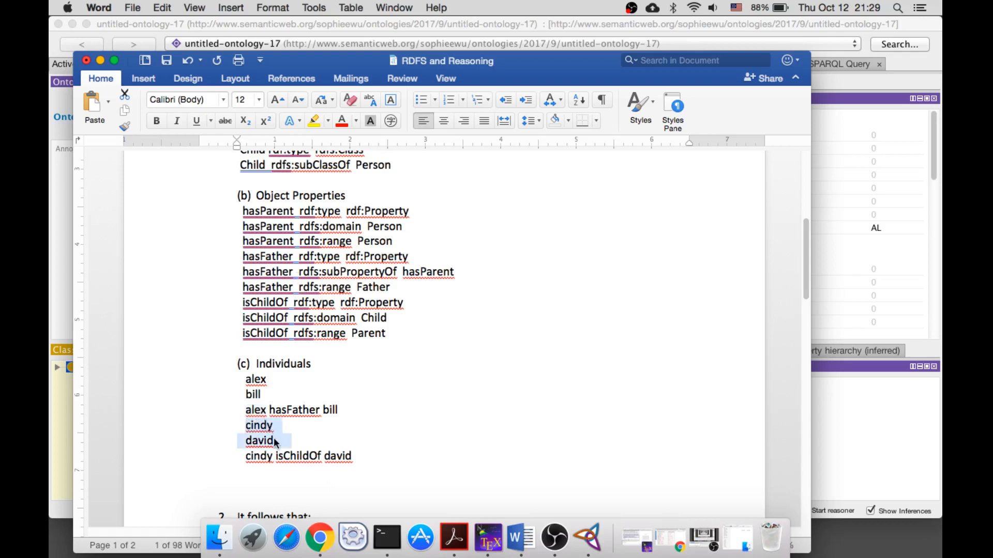
left_click(245, 457)
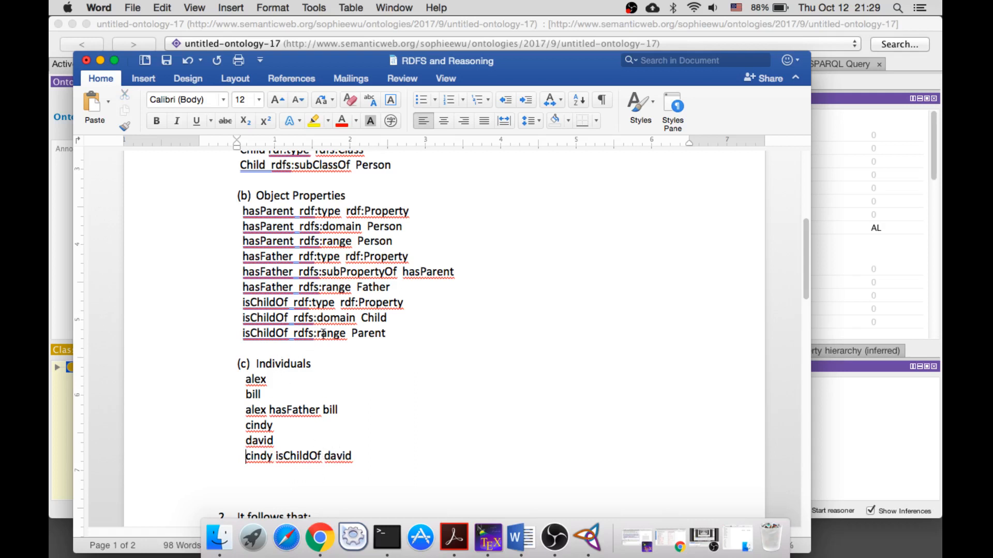
triple_click(262, 426)
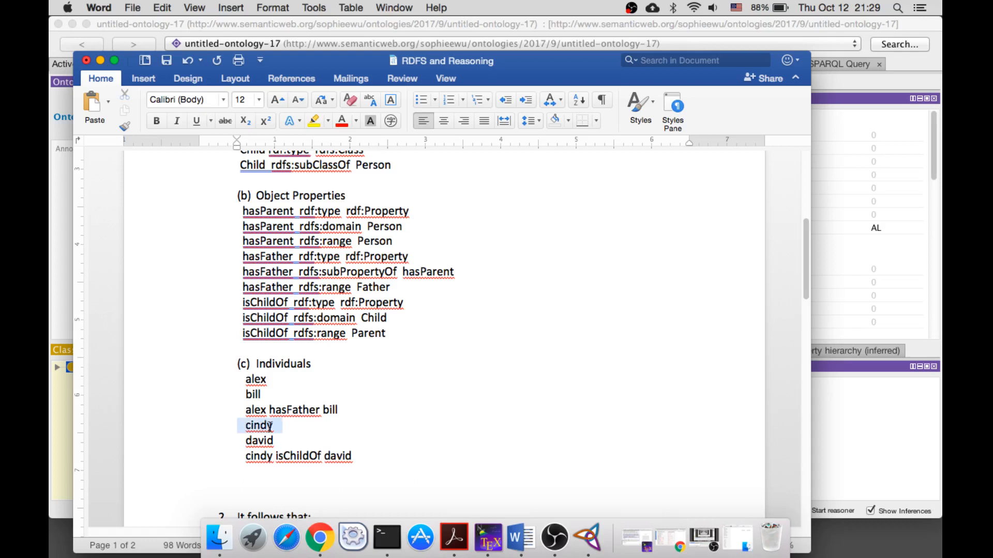
left_click_drag(244, 440, 278, 441)
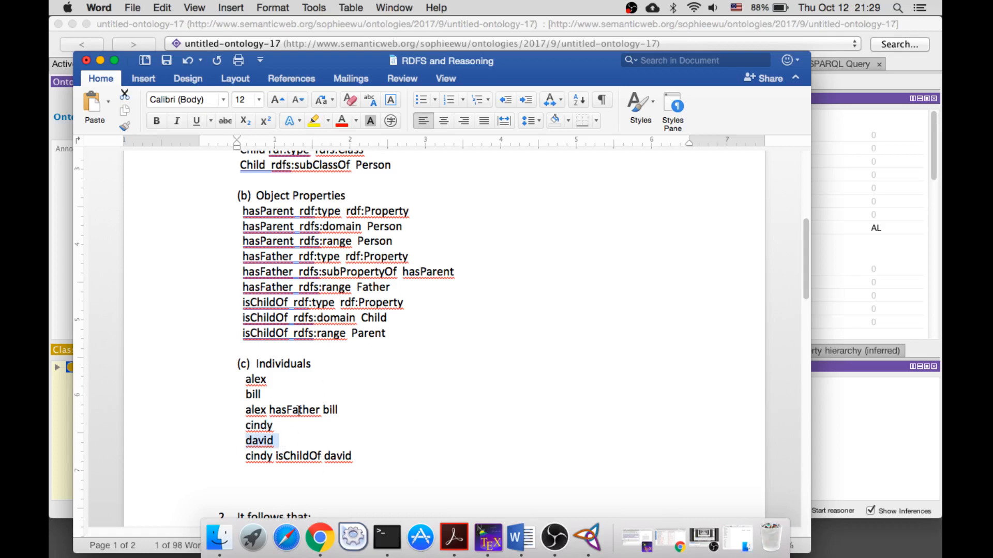
Switch to Protégé and arrange its window beside the Word document so the class list stays readable.
scroll(314, 425, "up", 5)
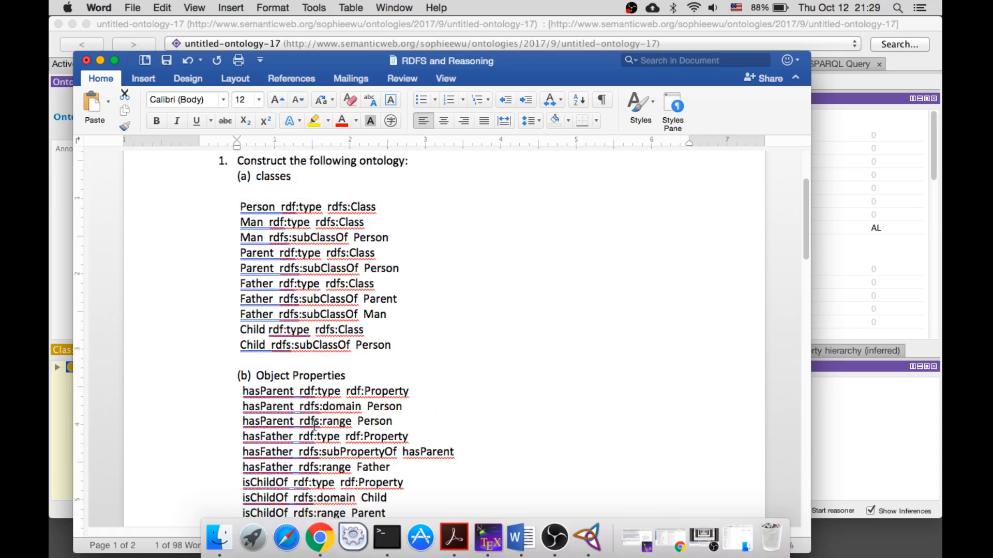
left_click(588, 538)
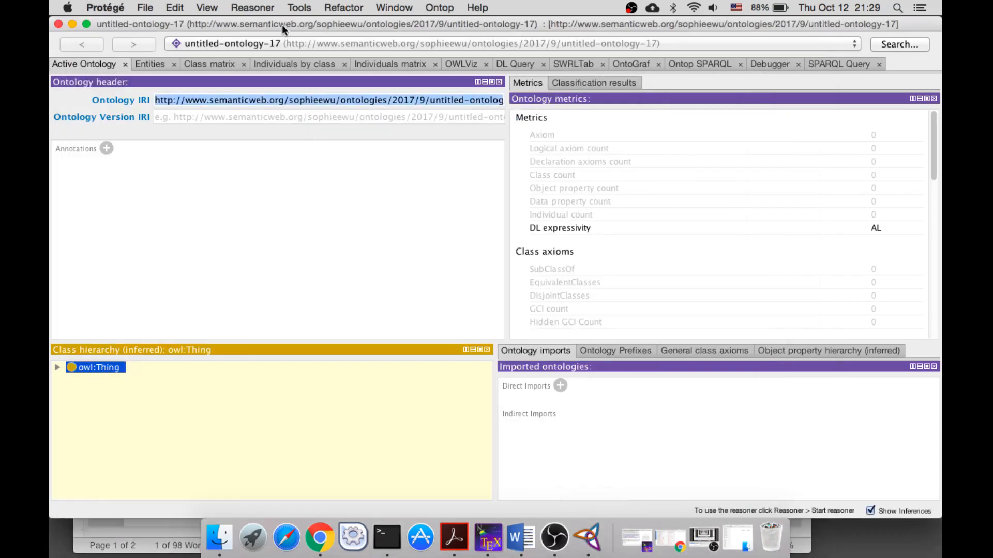
left_click_drag(281, 23, 616, 85)
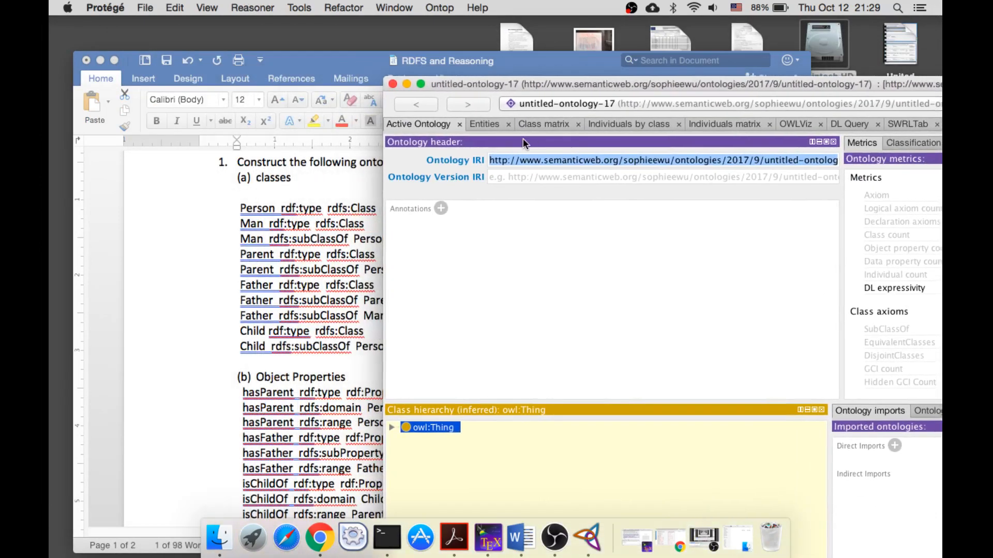
left_click(318, 63)
left_click_drag(199, 68, 173, 67)
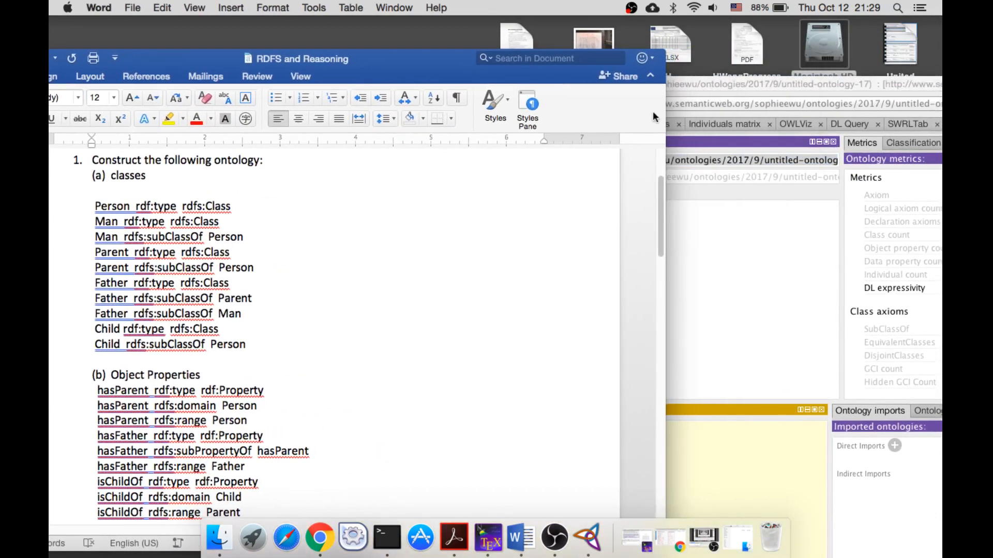
left_click(706, 85)
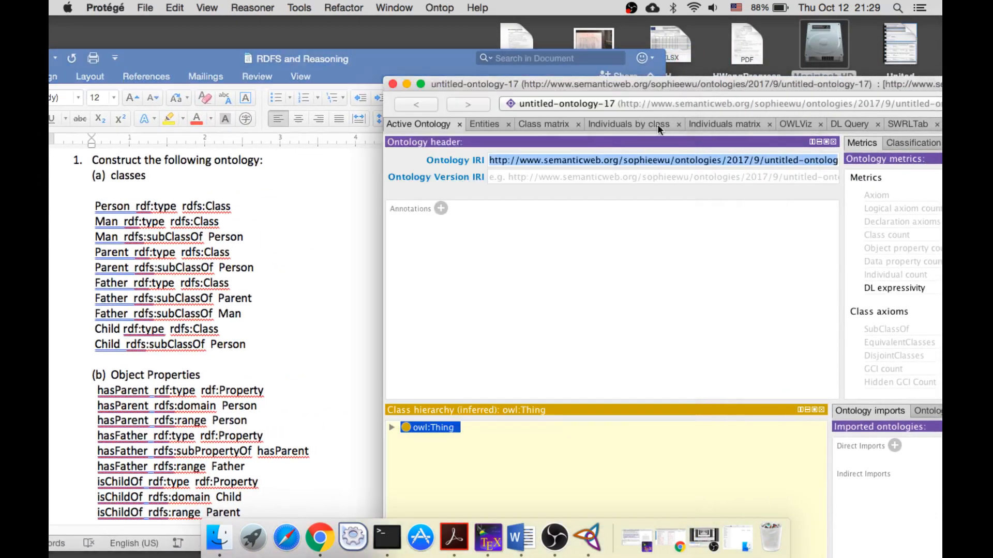
Create the class Person as a subclass of owl:Thing in the ontology's class hierarchy.
left_click(489, 123)
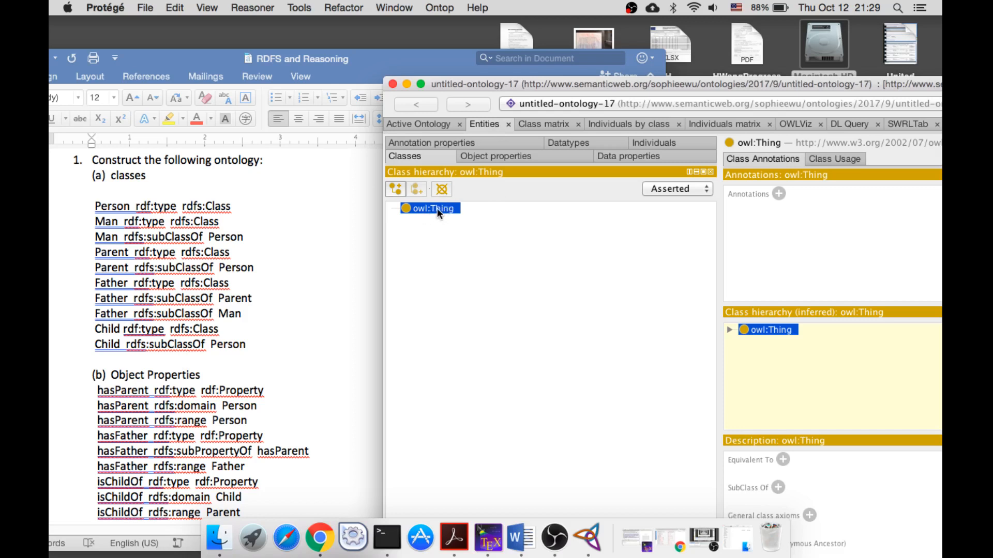
left_click(397, 189)
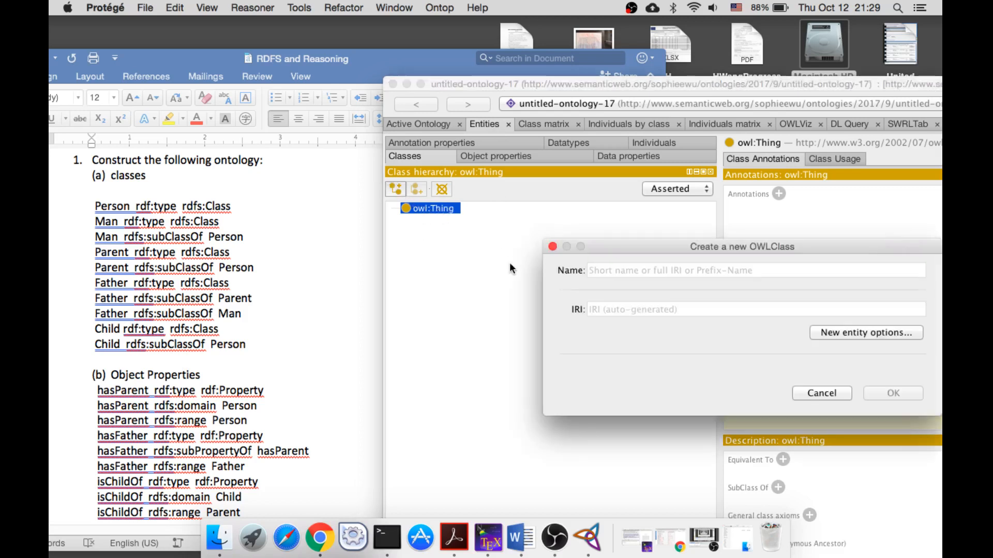
type("Person")
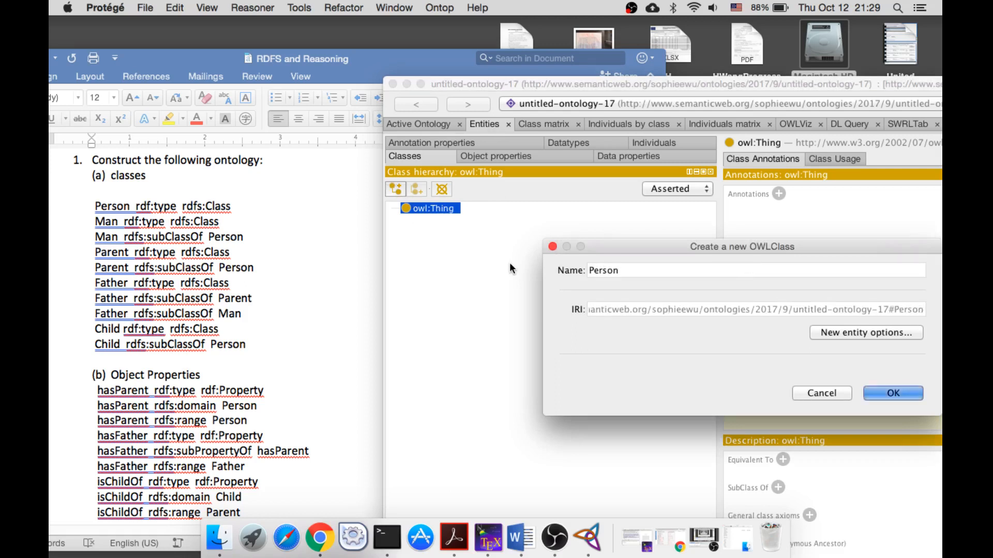
key("Return")
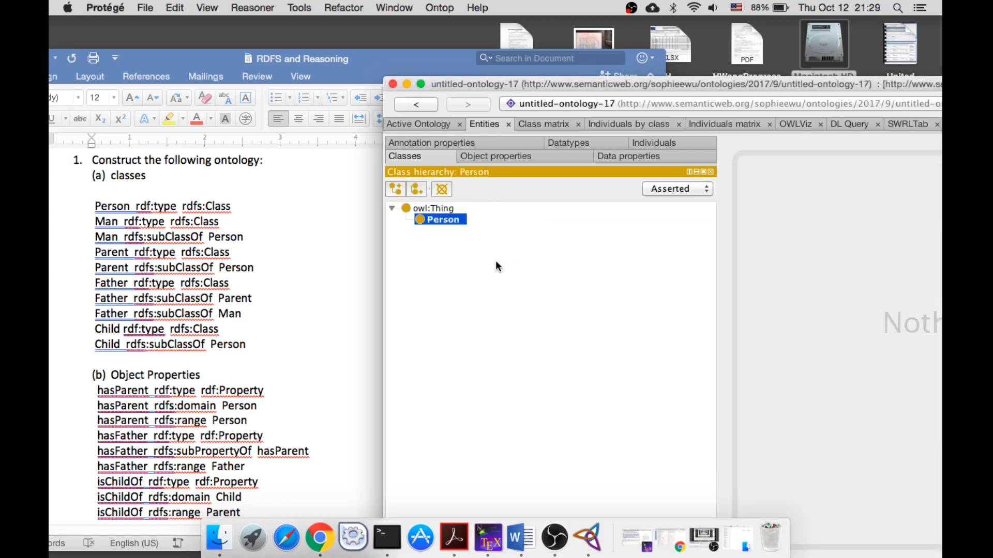
Add the classes Man and Parent as siblings of Person under owl:Thing.
left_click(417, 189)
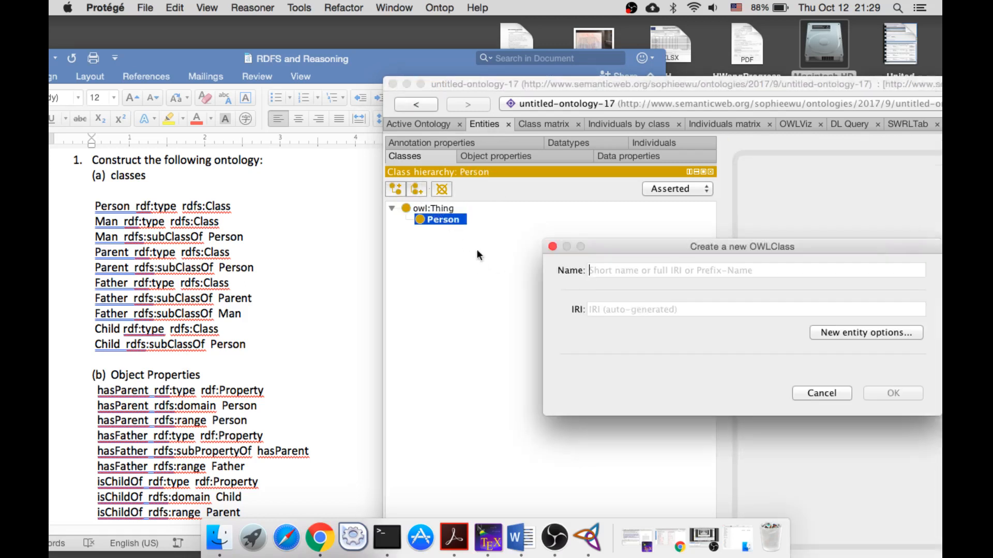
type("Man")
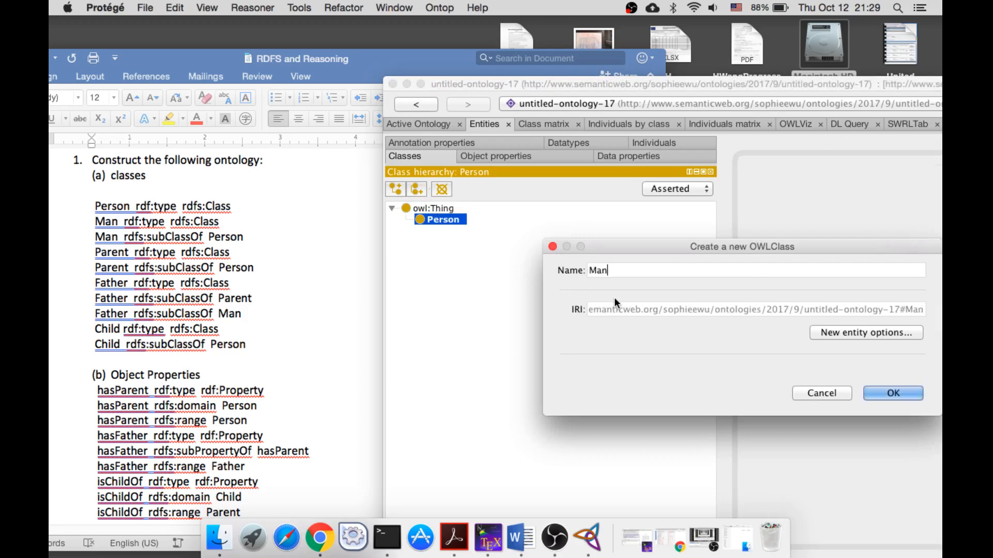
key("Return")
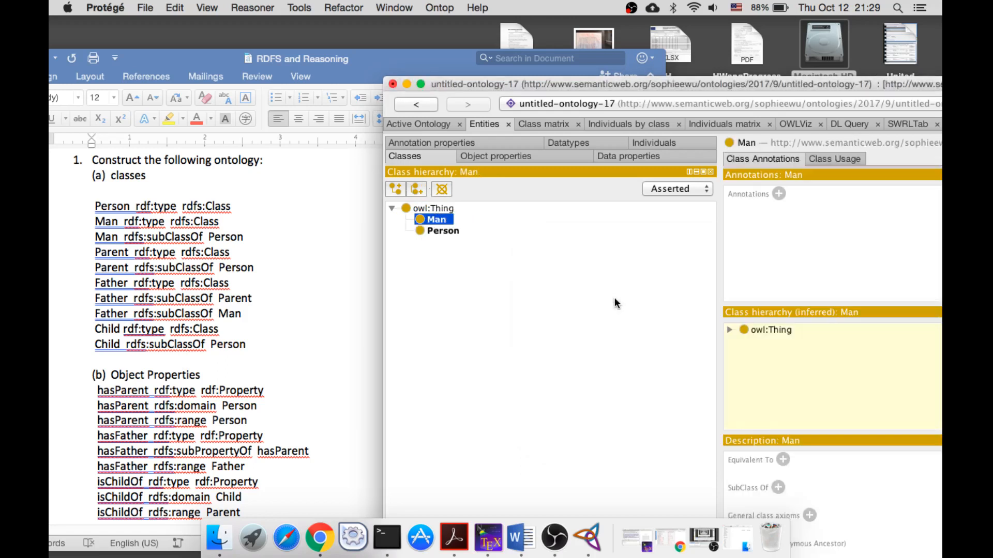
left_click(417, 190)
type("Parent")
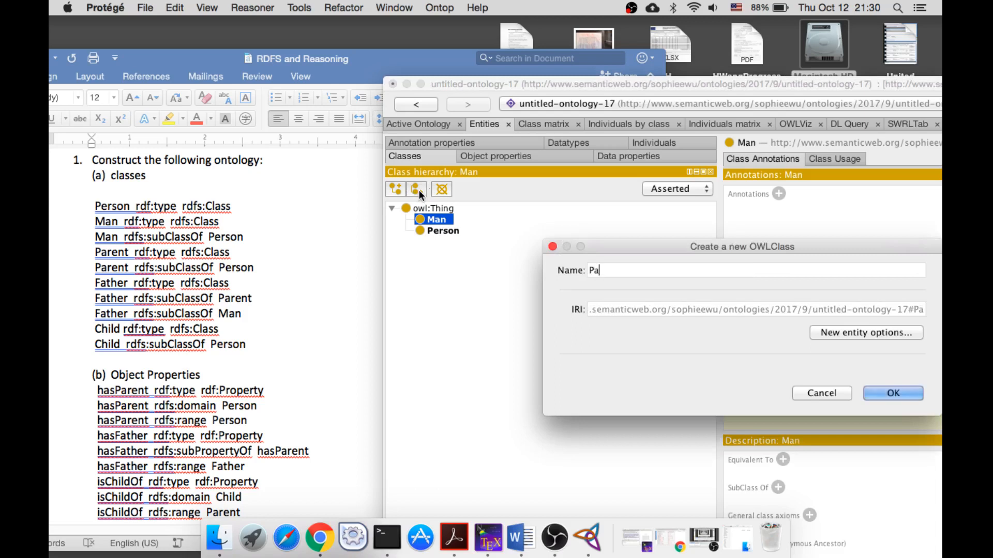
key("Return")
Add the classes Father and Child as siblings of Parent under owl:Thing.
left_click(417, 191)
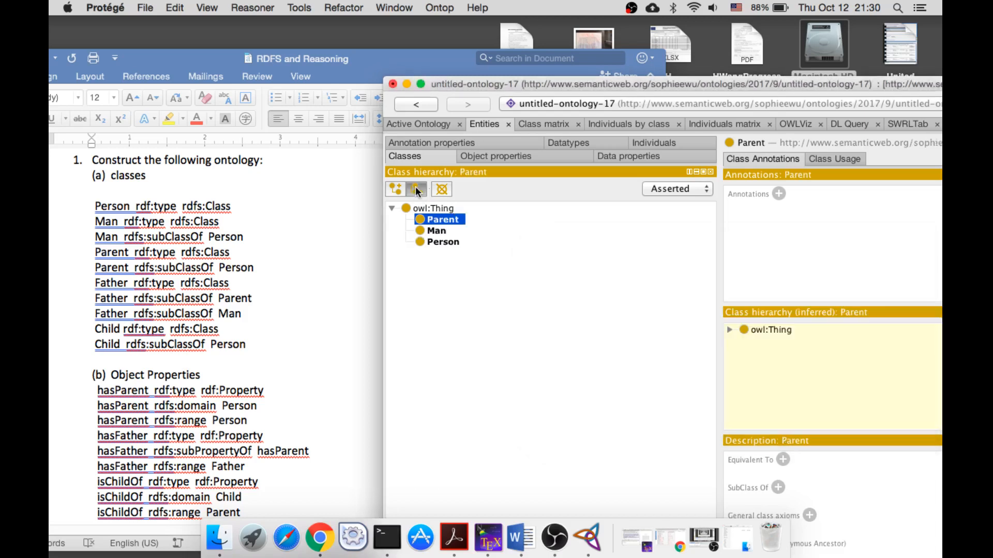
type("Father")
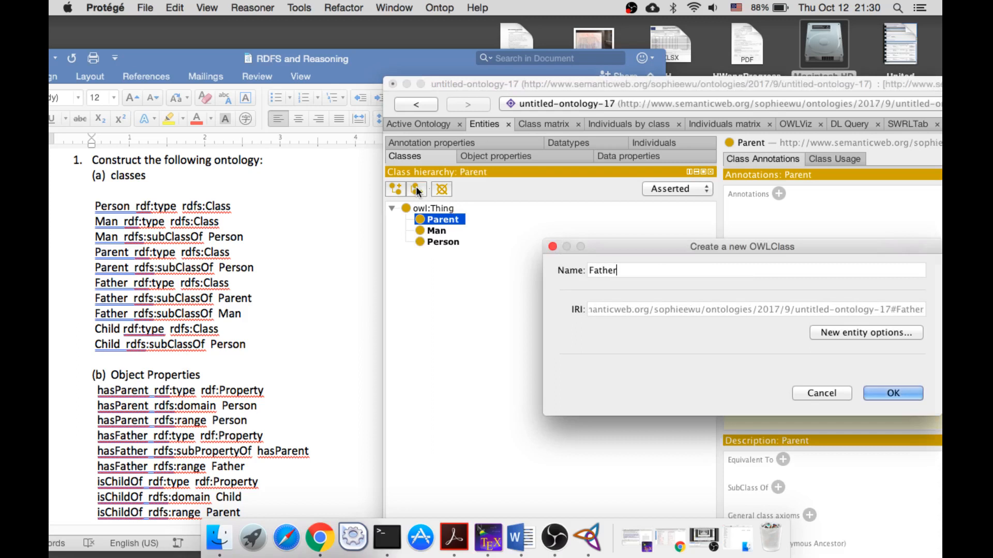
key("Return")
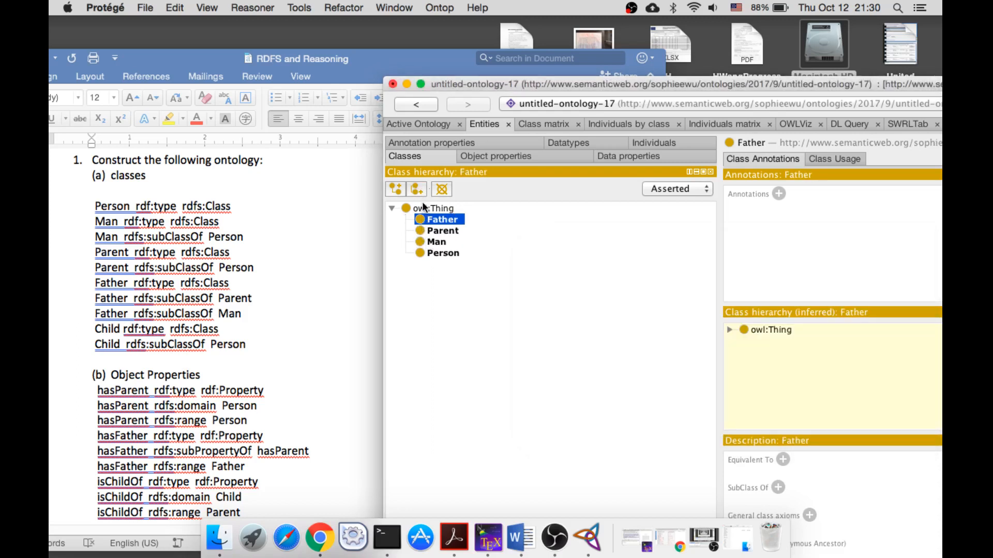
left_click(416, 192)
type("Child")
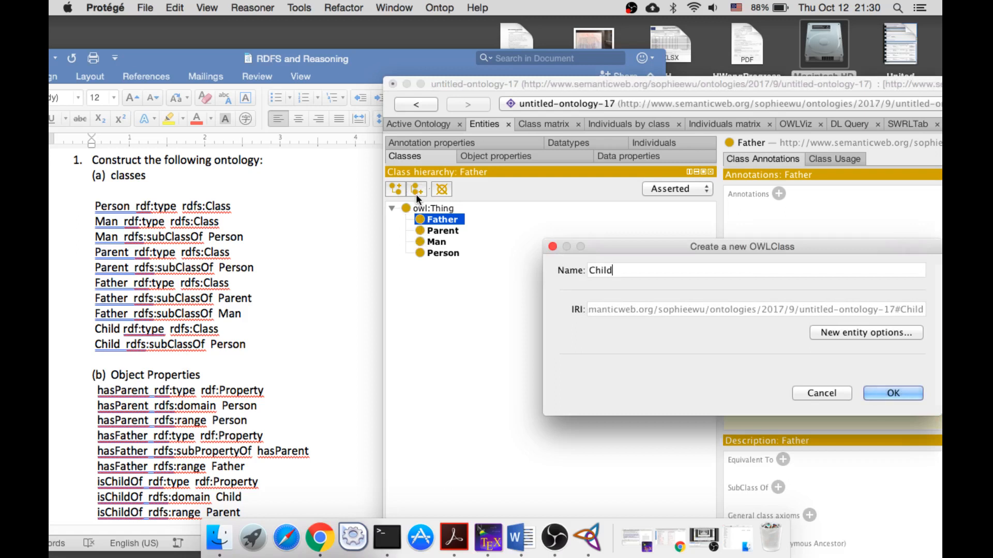
key("Return")
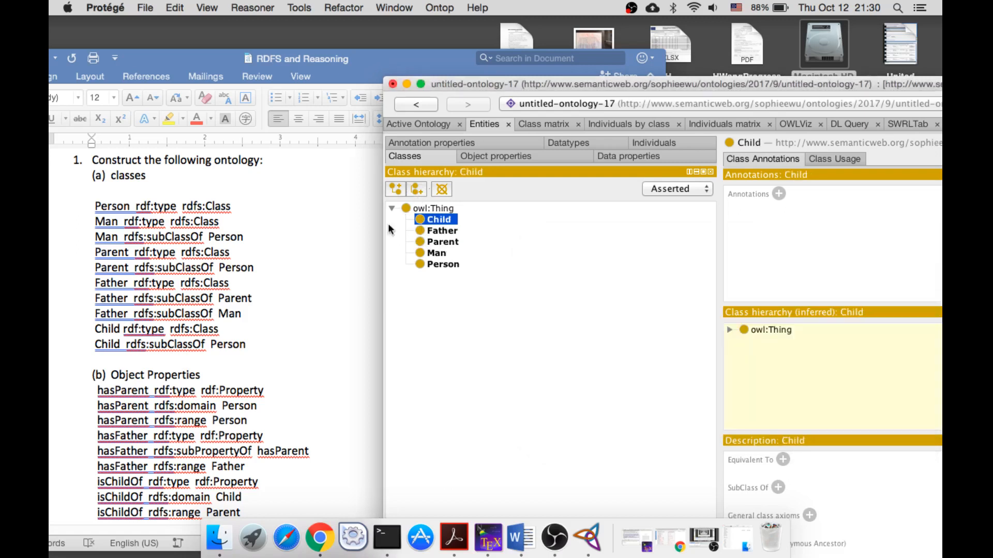
Highlight the statement "Man rdfs:subClassOf Person" in the Word document and return to Protégé.
left_click(97, 240)
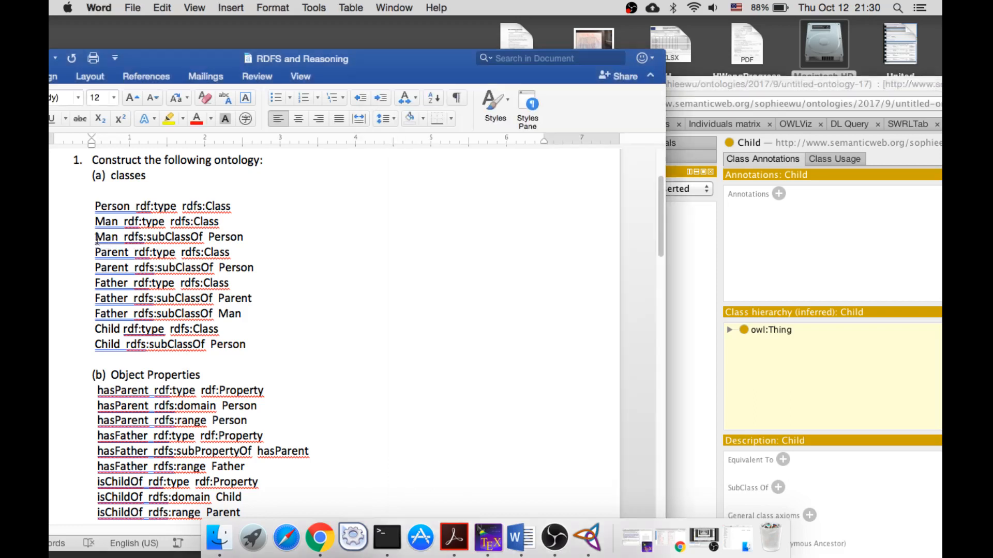
left_click_drag(97, 240, 244, 239)
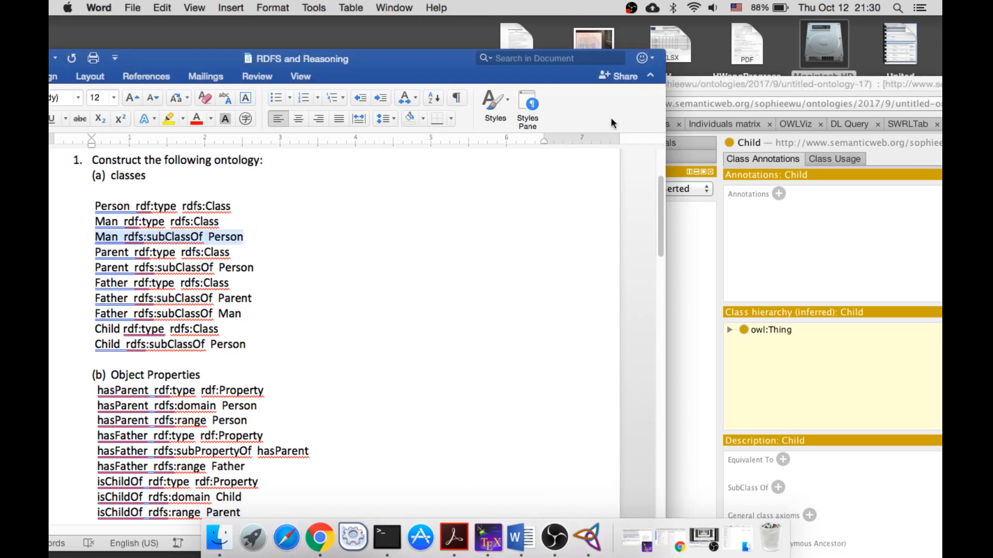
left_click(686, 82)
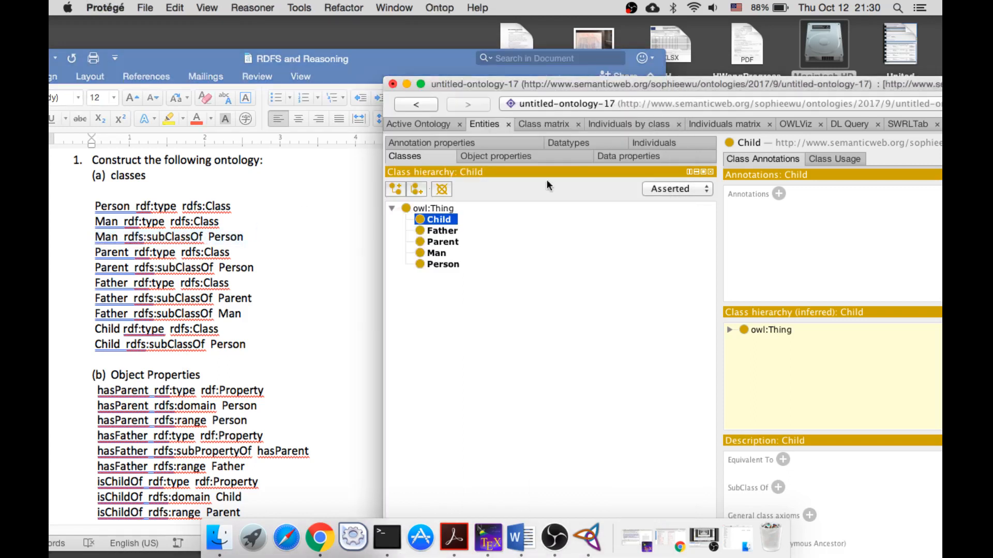
Move the Protégé window so the class description is reachable, and make Man a subclass of Person.
left_click(437, 255)
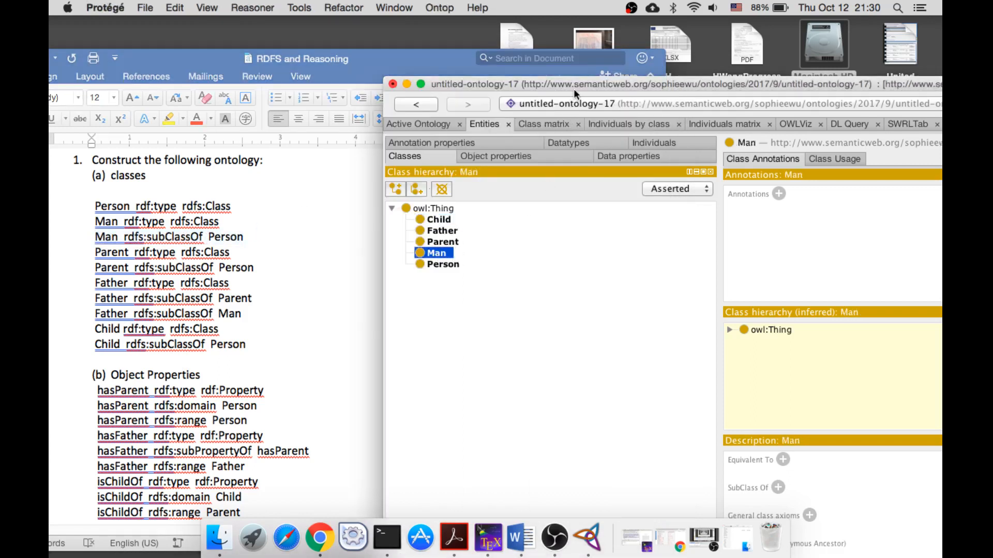
left_click_drag(573, 88, 489, 32)
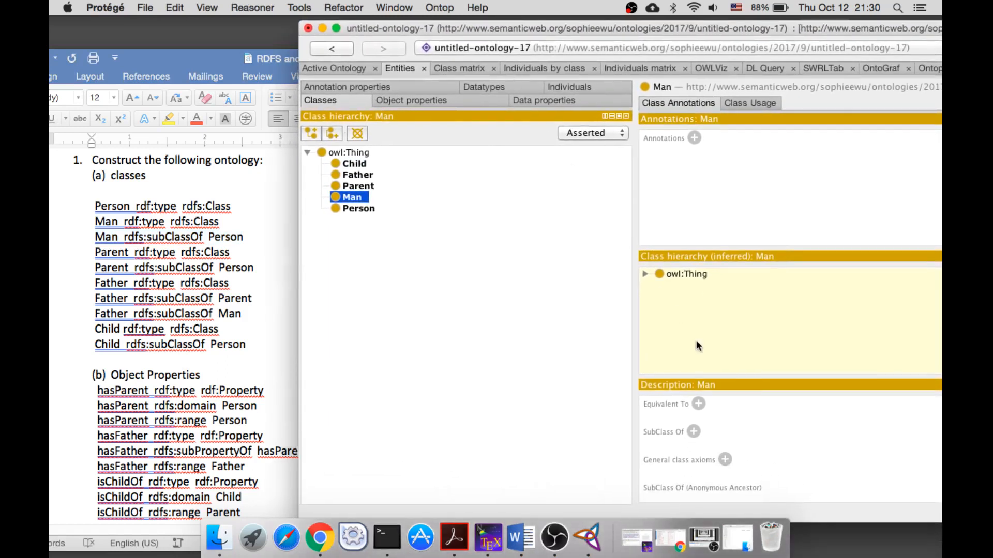
left_click(694, 432)
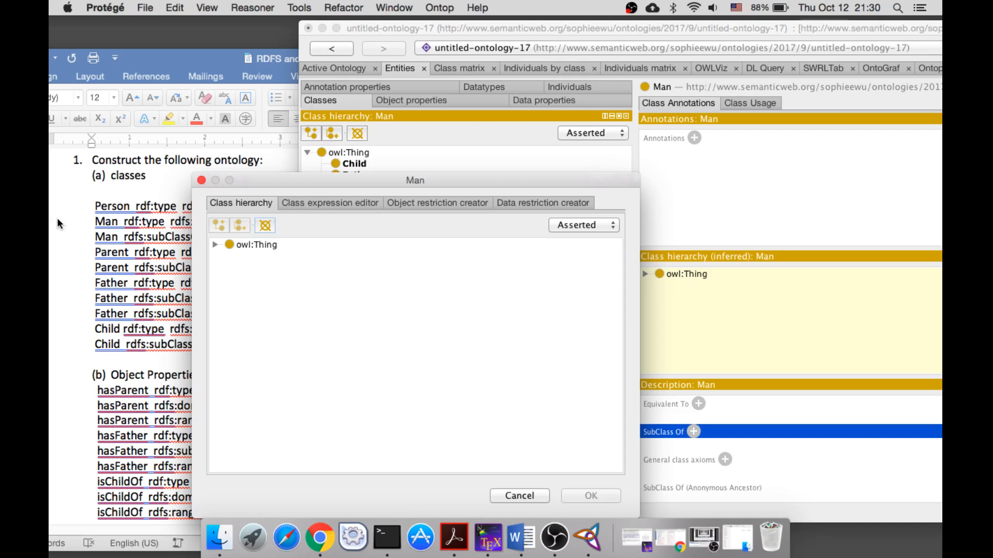
double_click(269, 245)
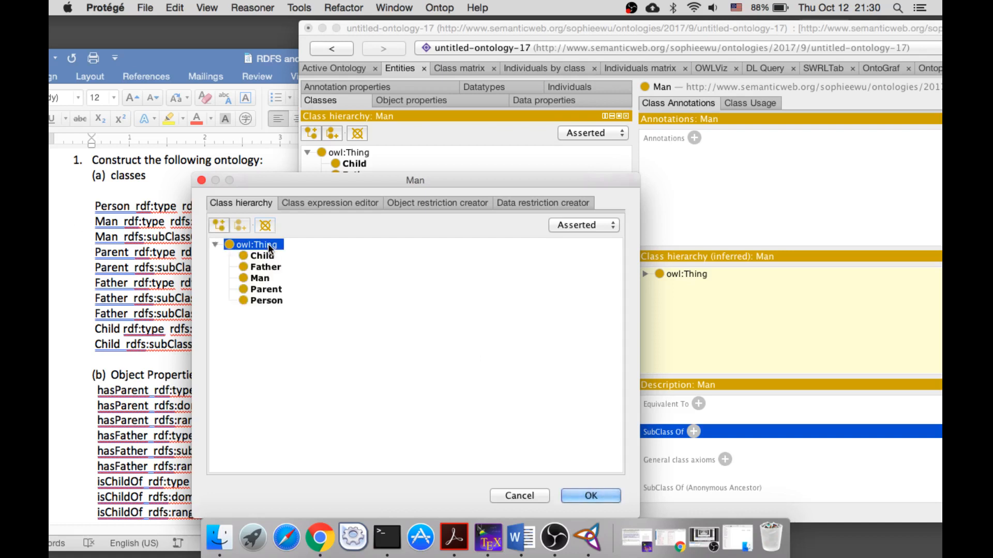
left_click(269, 301)
left_click(583, 499)
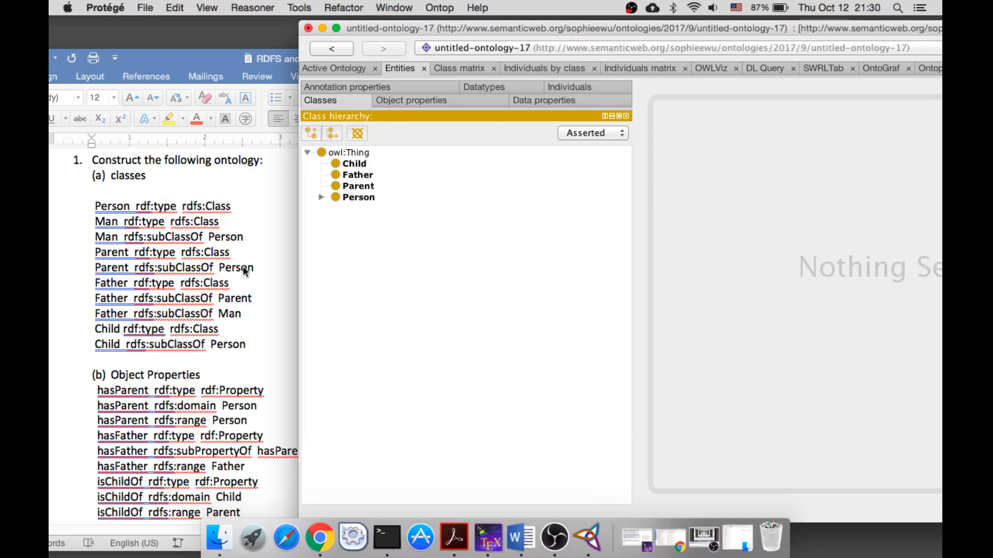
Make the class Parent a subclass of Person through its class description.
left_click(362, 186)
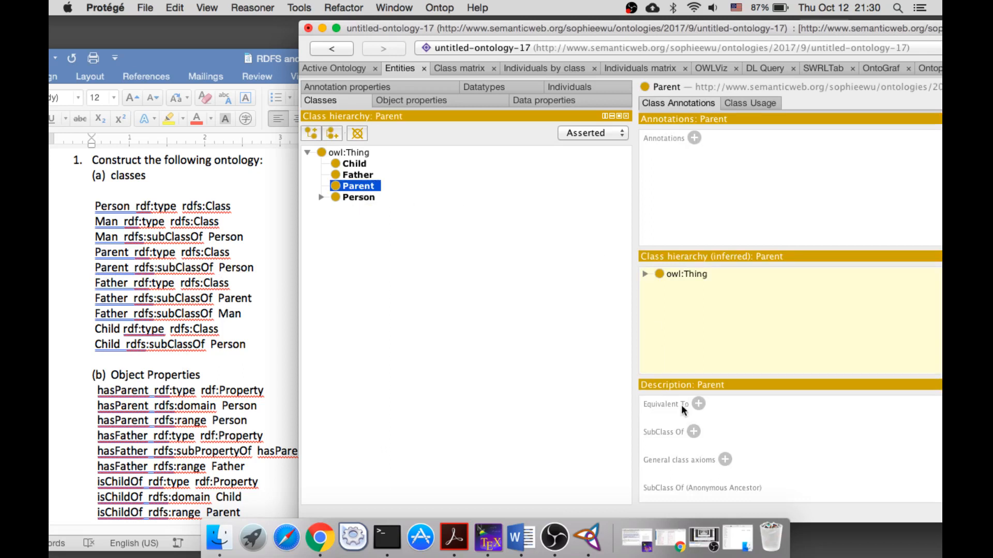
left_click(693, 432)
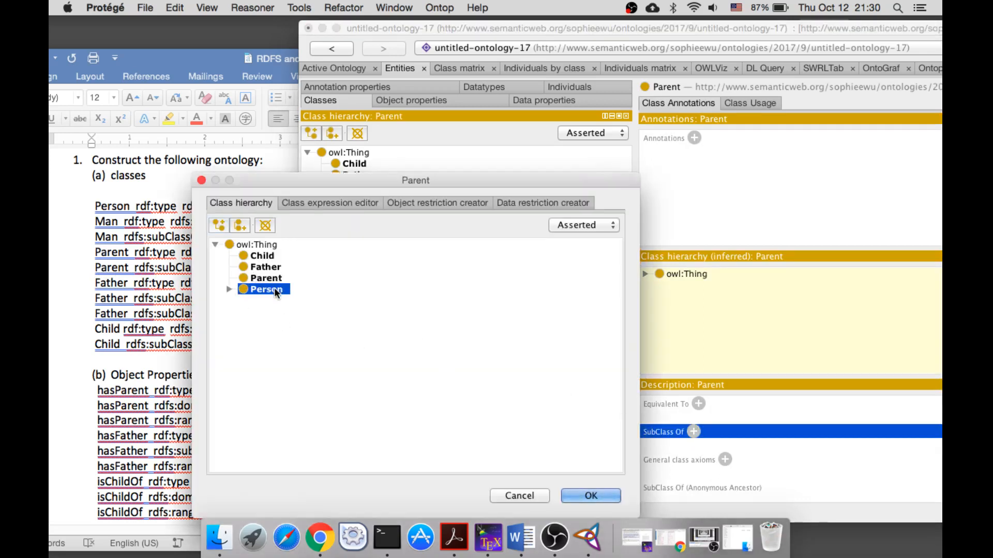
left_click(570, 498)
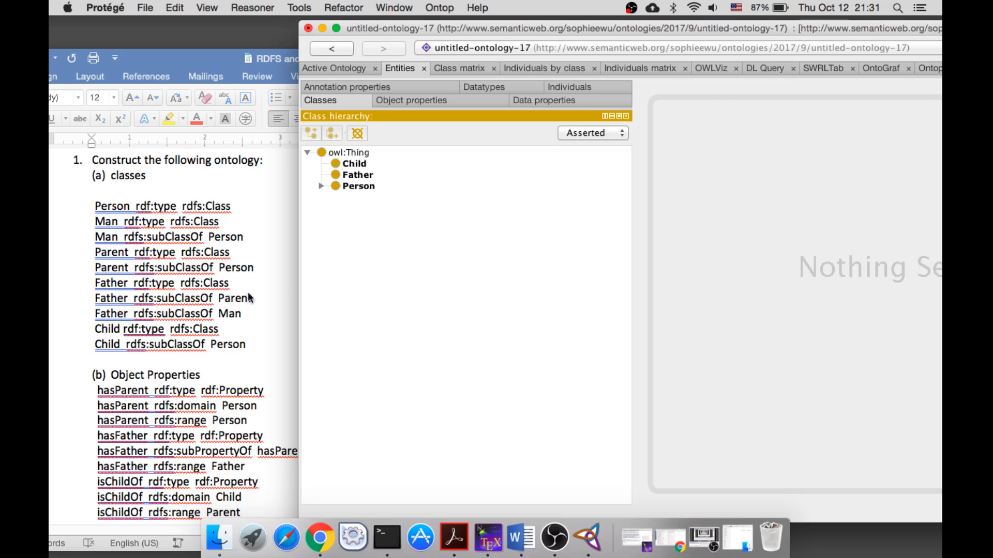
Make the class Father a subclass of Parent, which sits beneath Person.
left_click(359, 176)
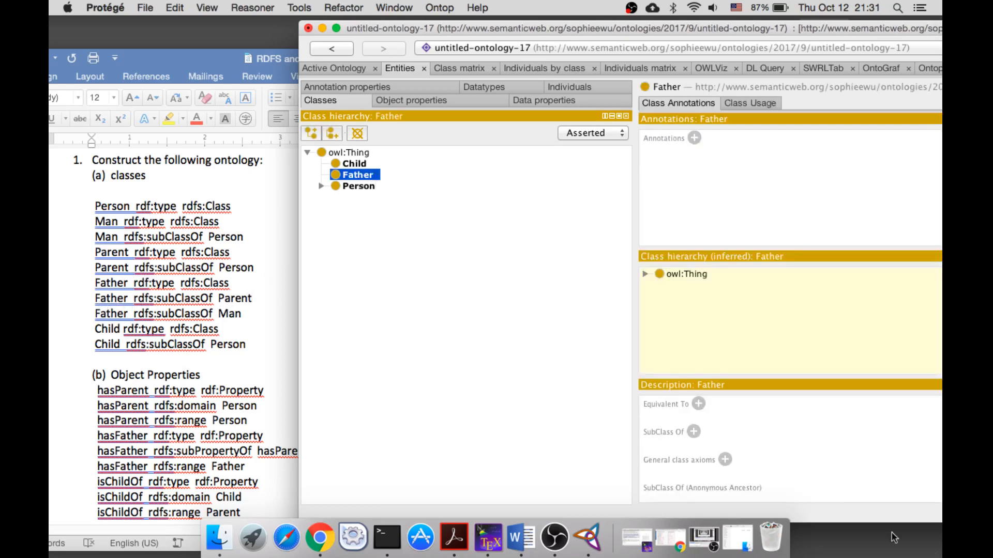
left_click(694, 432)
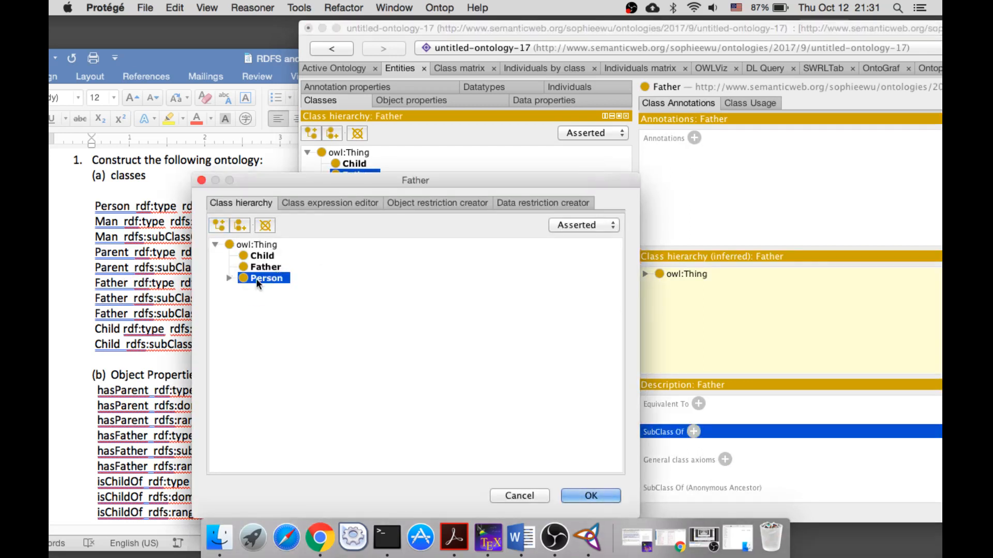
double_click(256, 278)
left_click(285, 290)
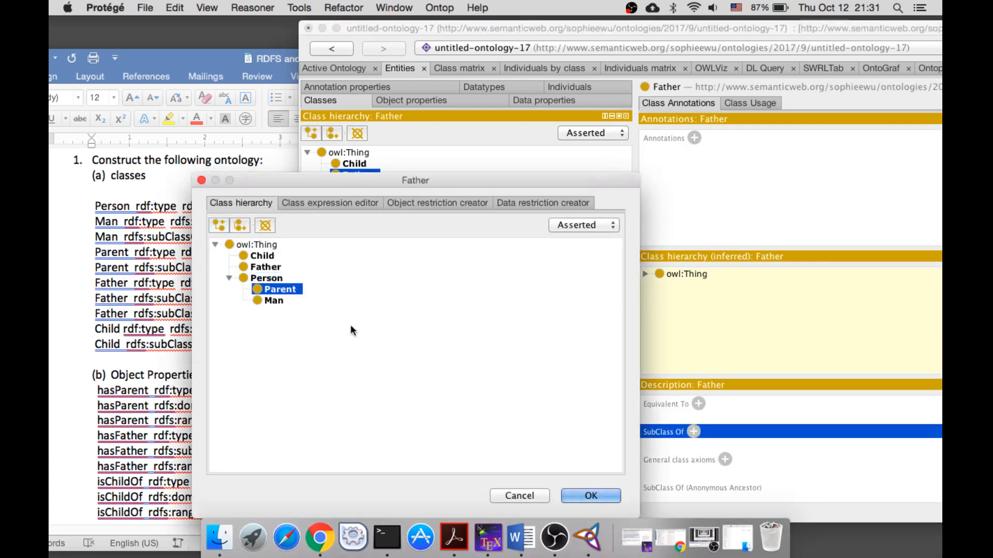
left_click(597, 498)
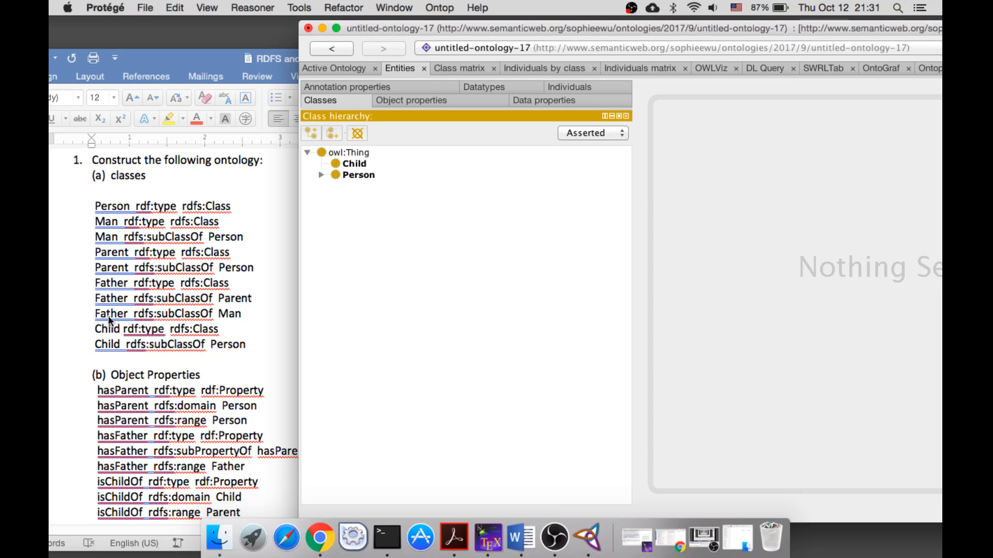
Expand Person in the class hierarchy and check the Man, Child, Parent and Person classes.
double_click(366, 176)
left_click(378, 199)
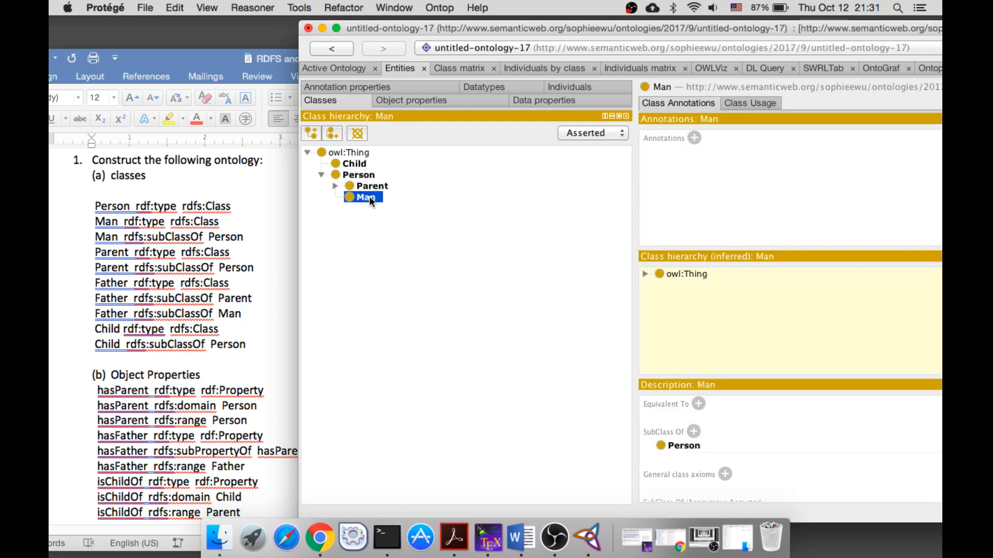
left_click(356, 163)
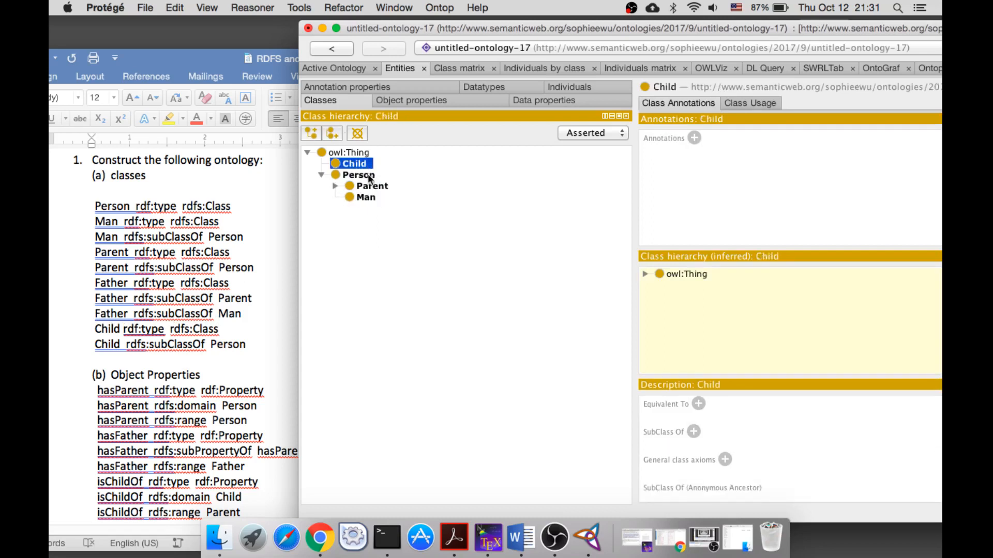
left_click(375, 186)
left_click(373, 198)
left_click(363, 175)
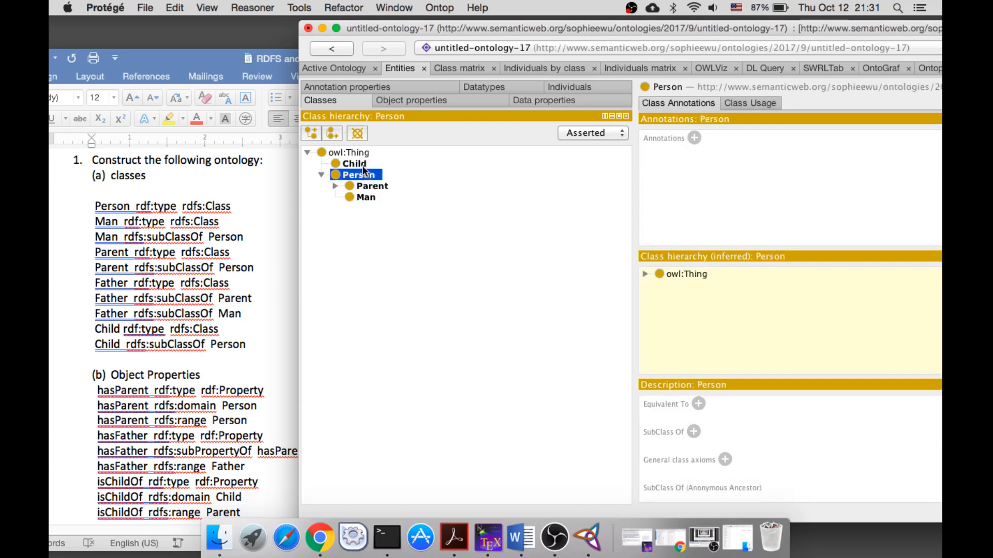
left_click(358, 166)
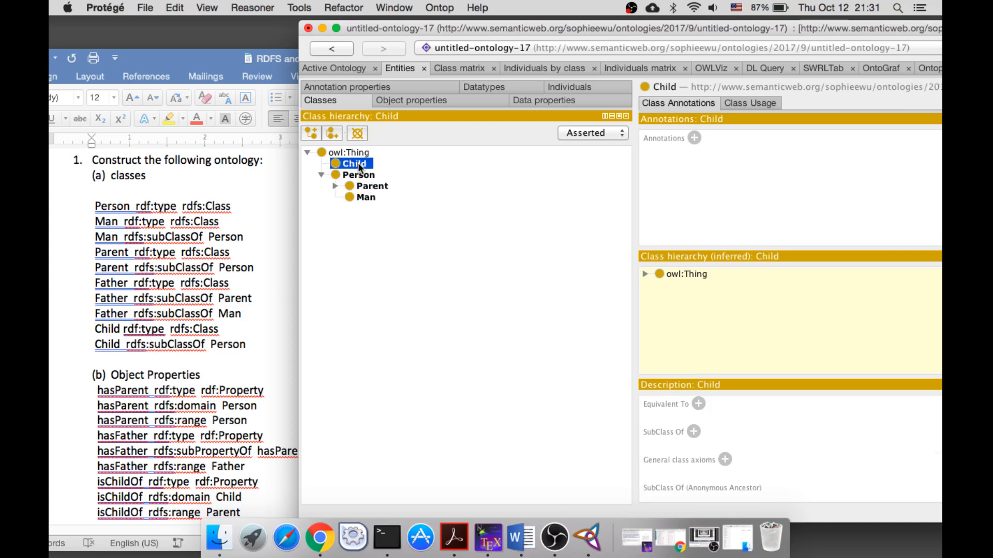
left_click(333, 134)
type("Man")
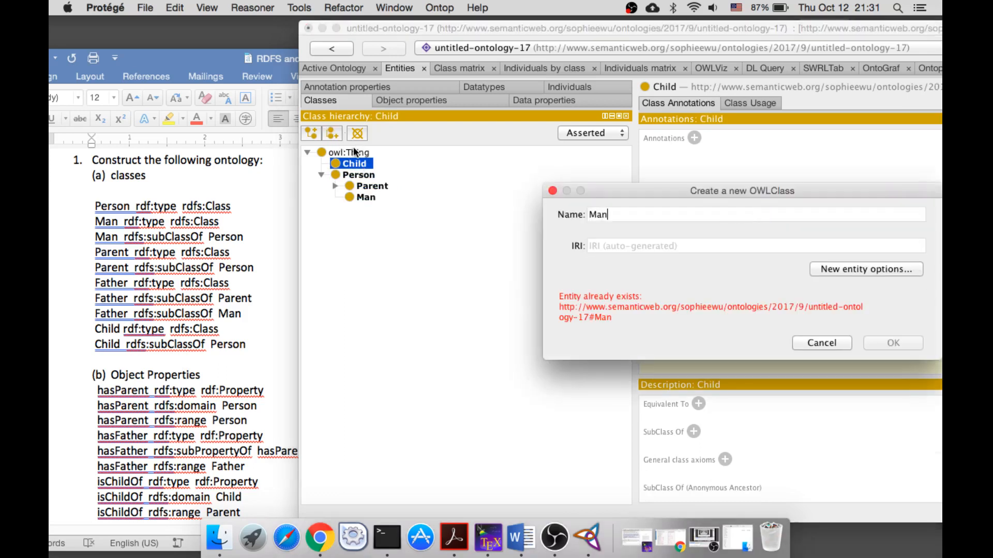
key("Escape")
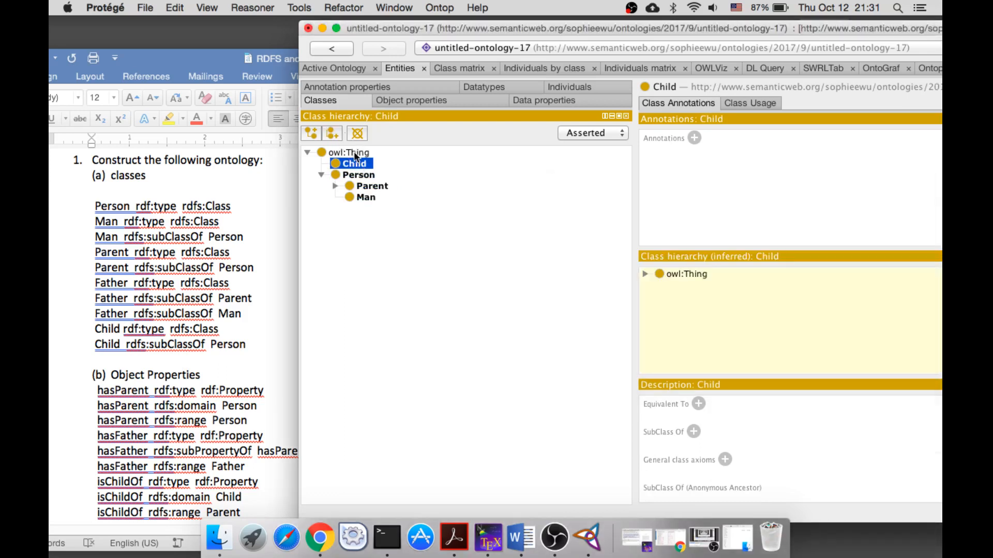
Find Father beneath Parent in the class hierarchy and add Man as a second superclass.
left_click(366, 199)
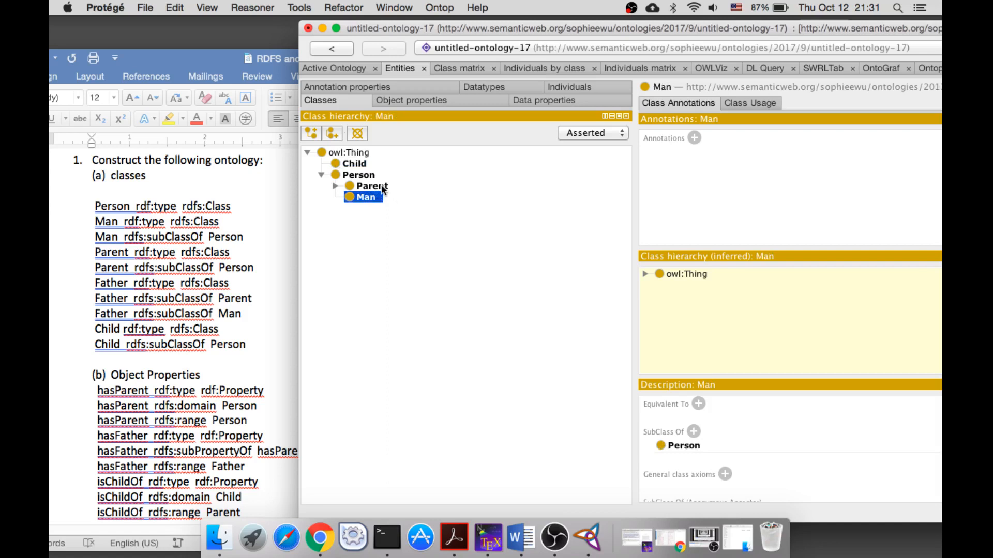
left_click(381, 186)
left_click(366, 177)
double_click(374, 186)
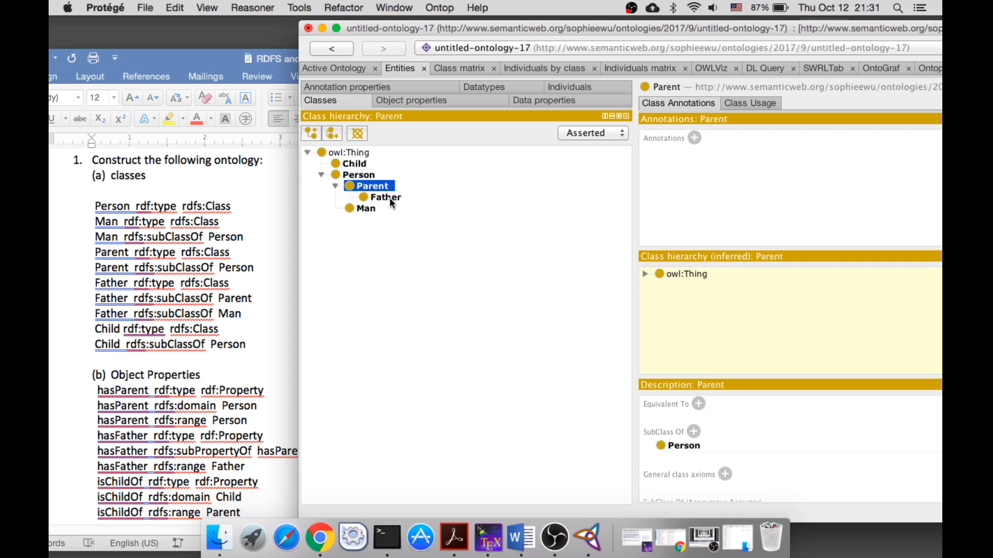
left_click(392, 200)
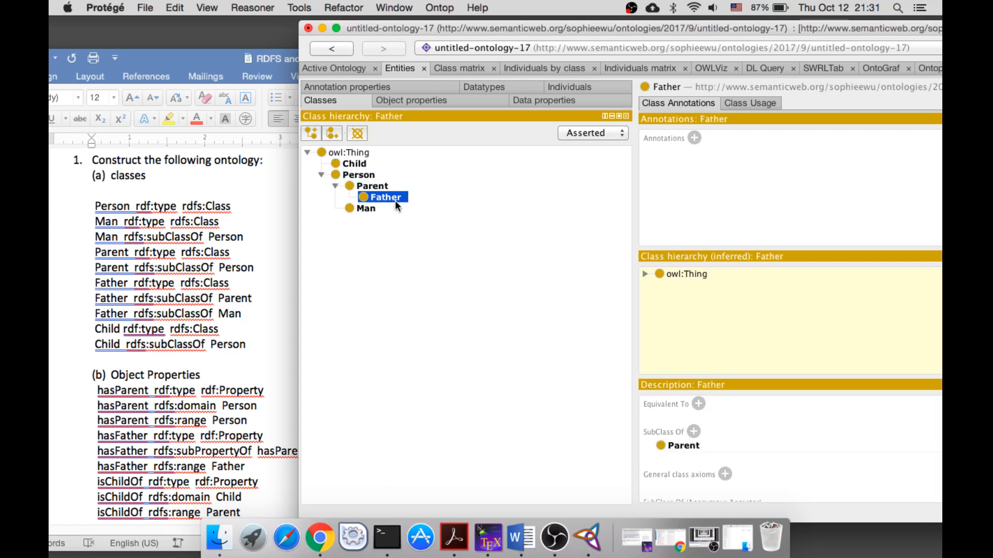
left_click(695, 433)
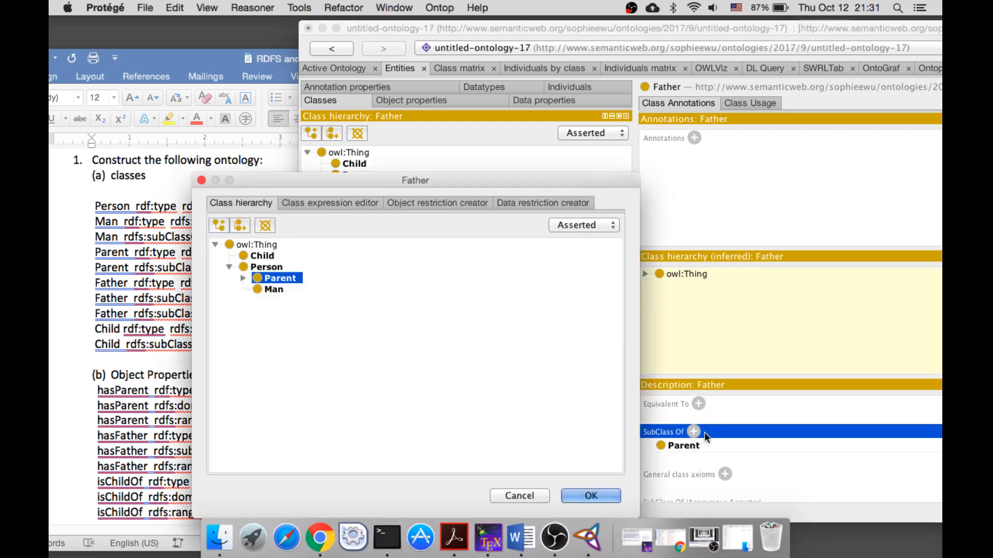
left_click(269, 289)
left_click(588, 495)
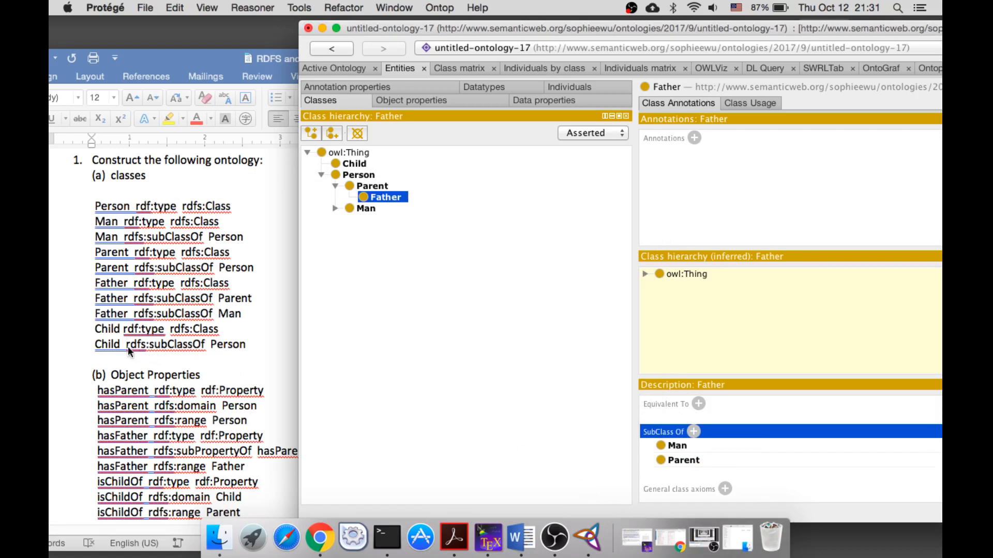
Make Child a subclass of Person, and read on to the Object Properties section of the Word document.
left_click(356, 165)
left_click(694, 432)
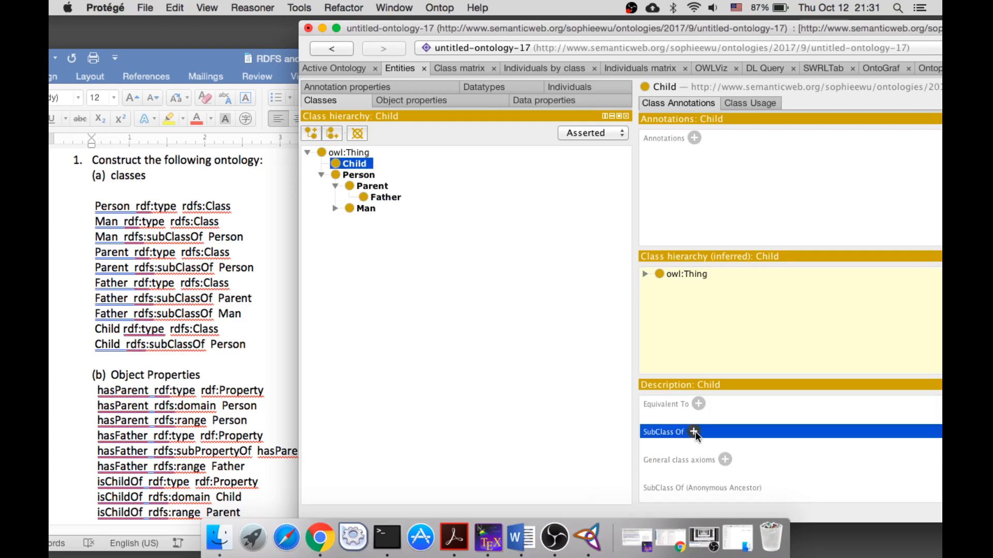
left_click(267, 267)
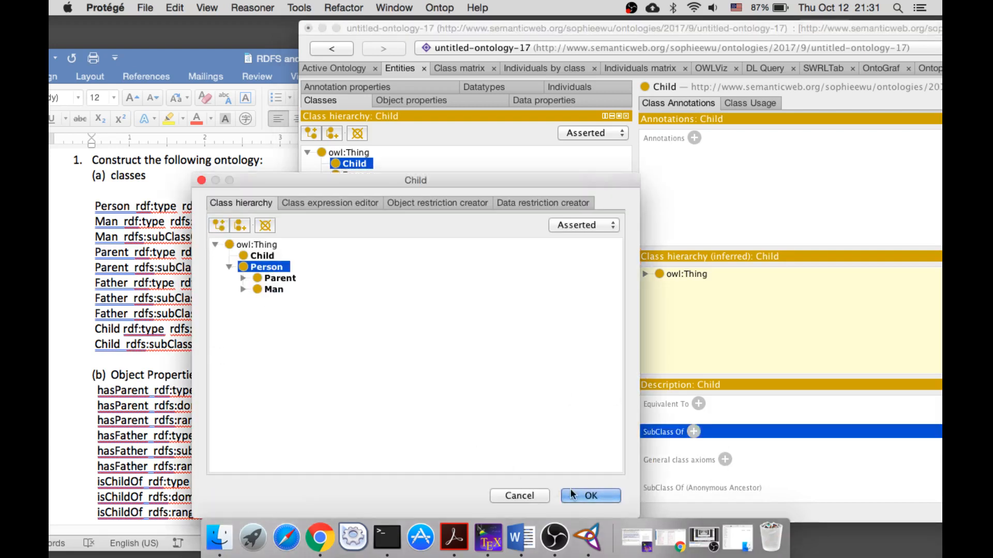
left_click(579, 497)
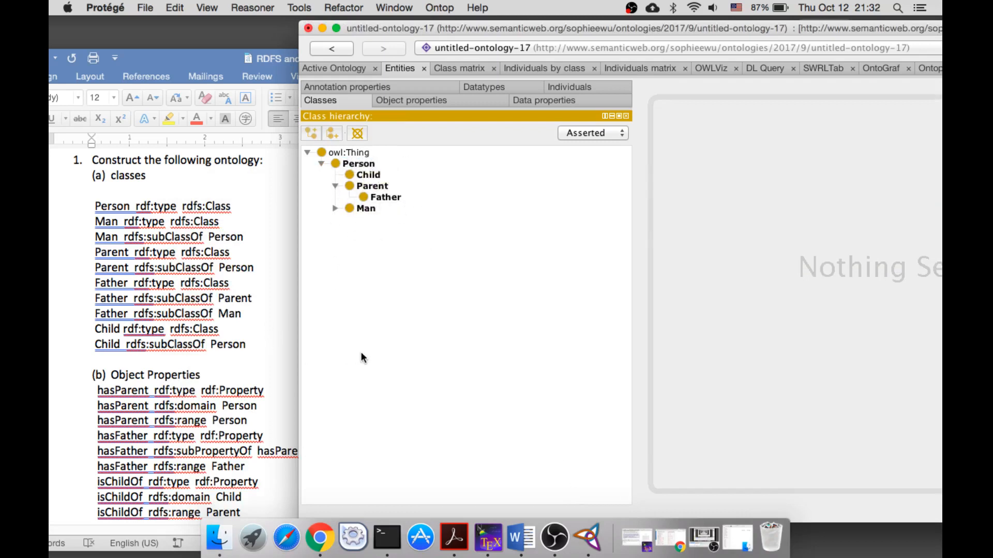
scroll(186, 393, "down", 3)
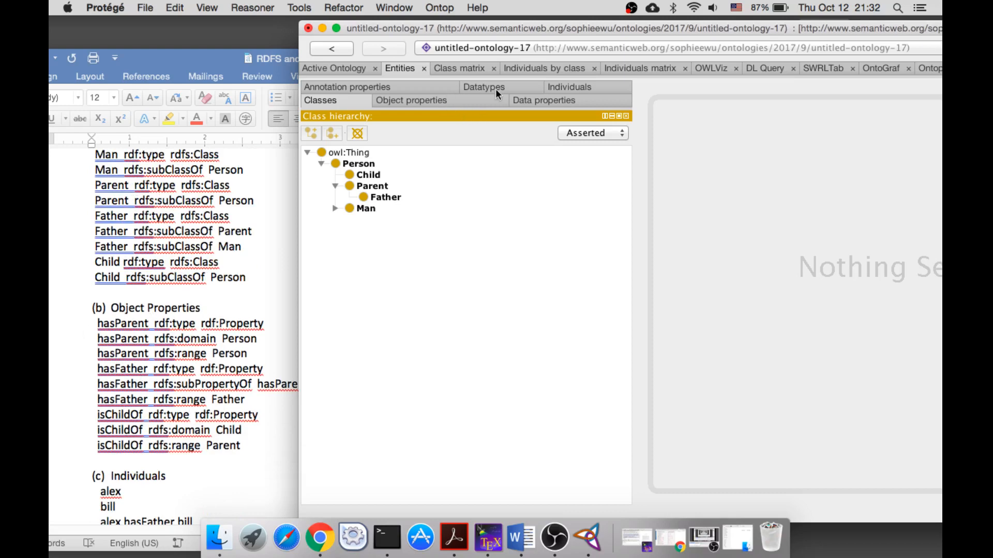
Create an object property named hasParent beneath owl:topObjectProperty.
left_click(430, 100)
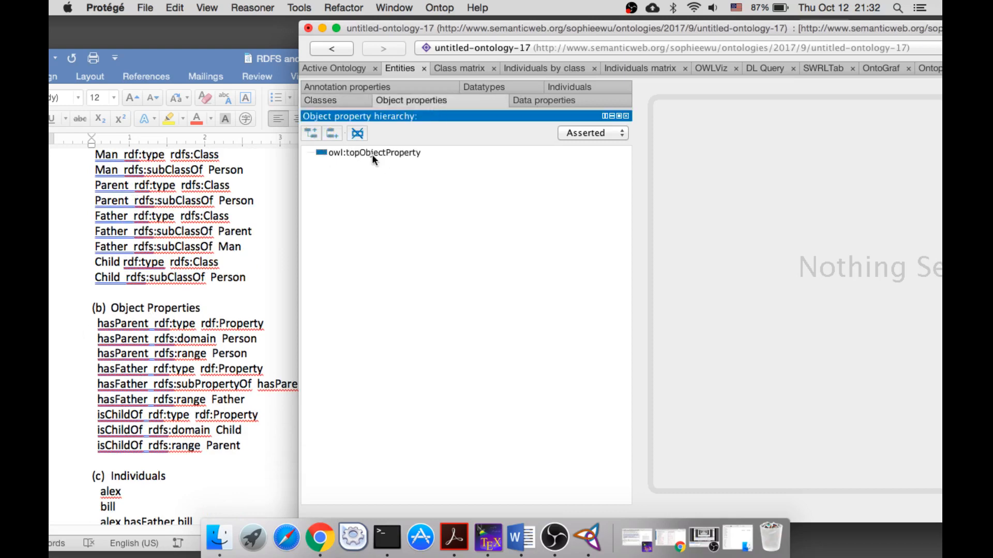
left_click(346, 153)
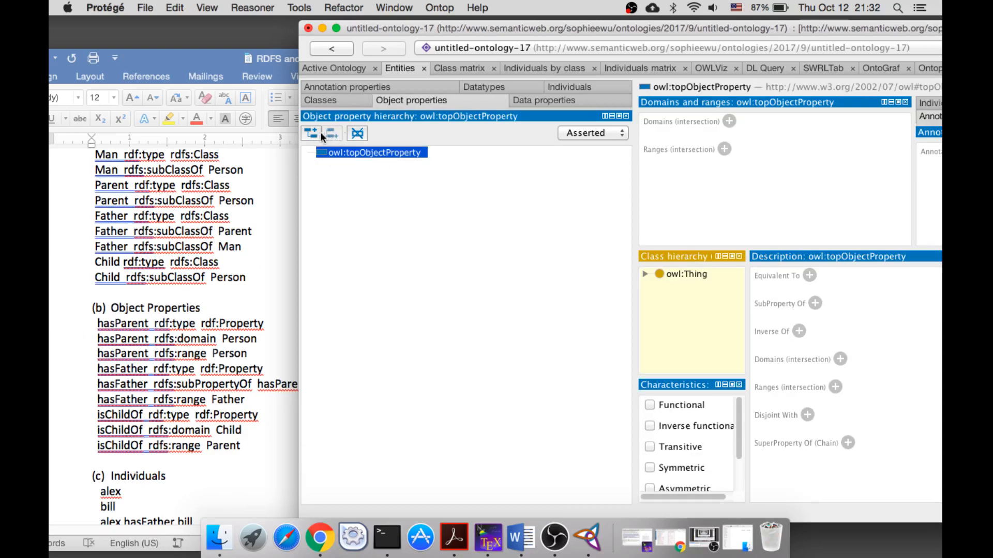
left_click(312, 134)
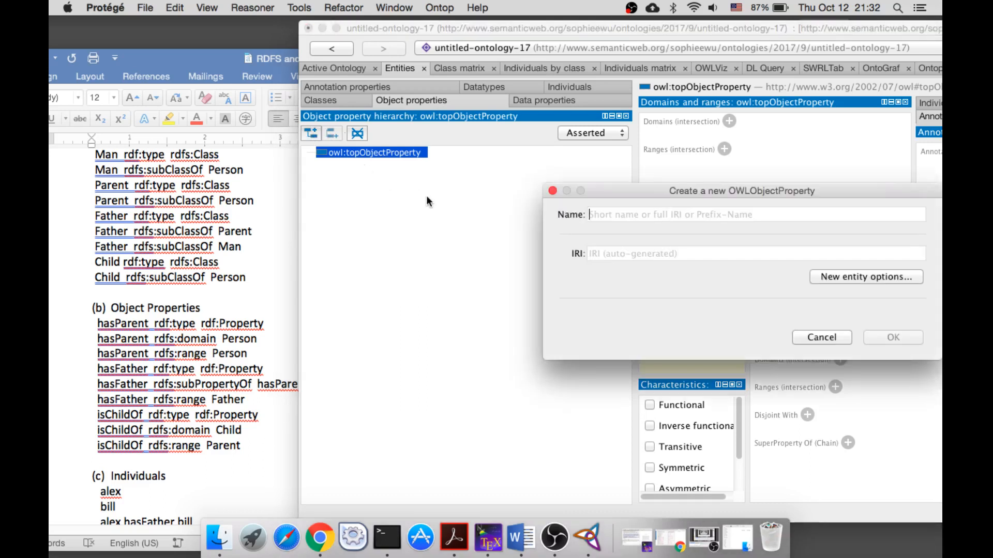
type("hasPa")
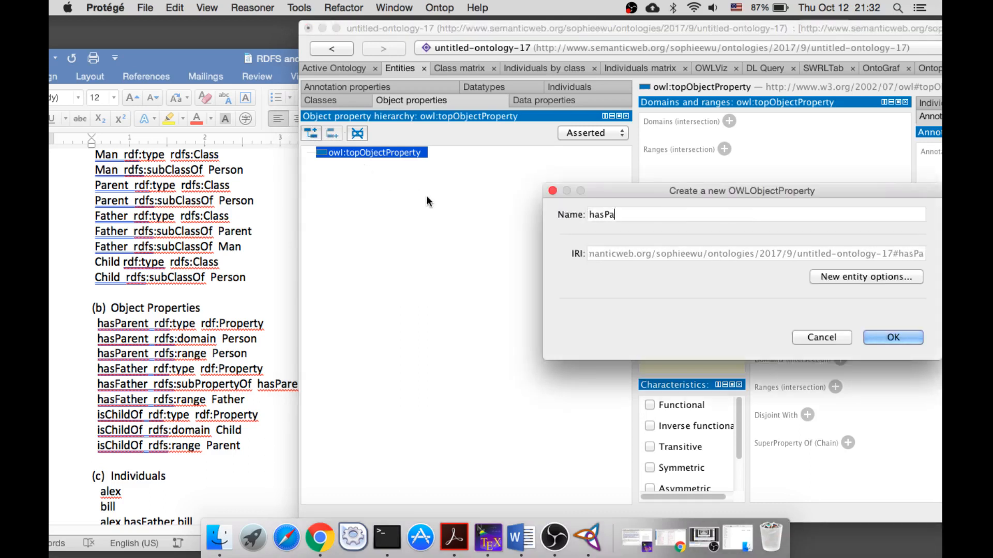
type("rent")
key("Return")
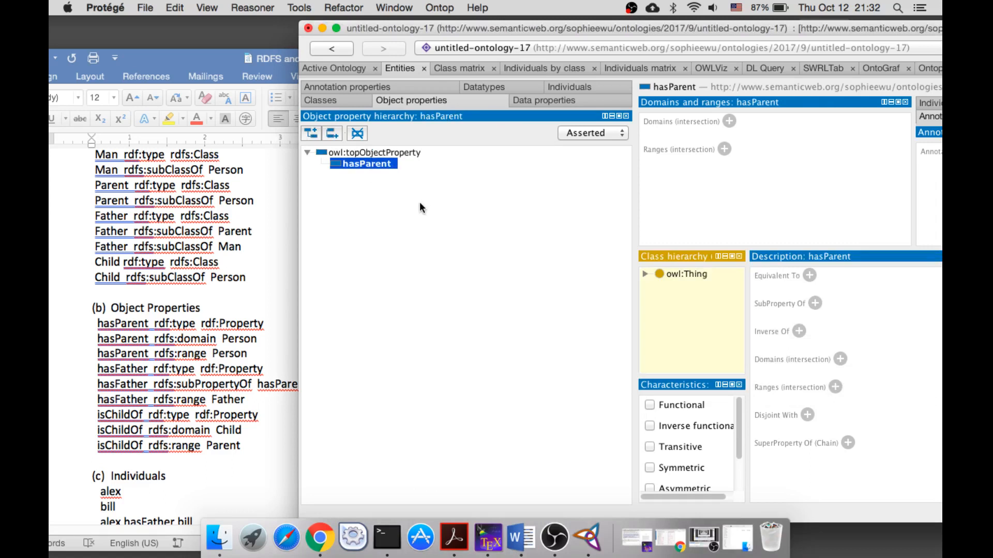
Add the object property hasFather as a sibling of hasParent.
left_click(330, 134)
type("g")
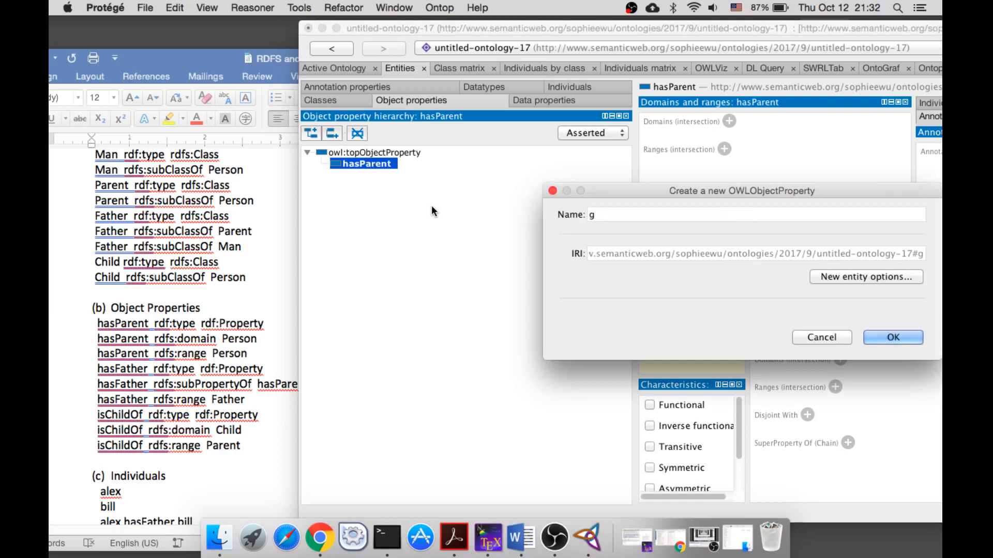
key("BackSpace")
type("hasFa")
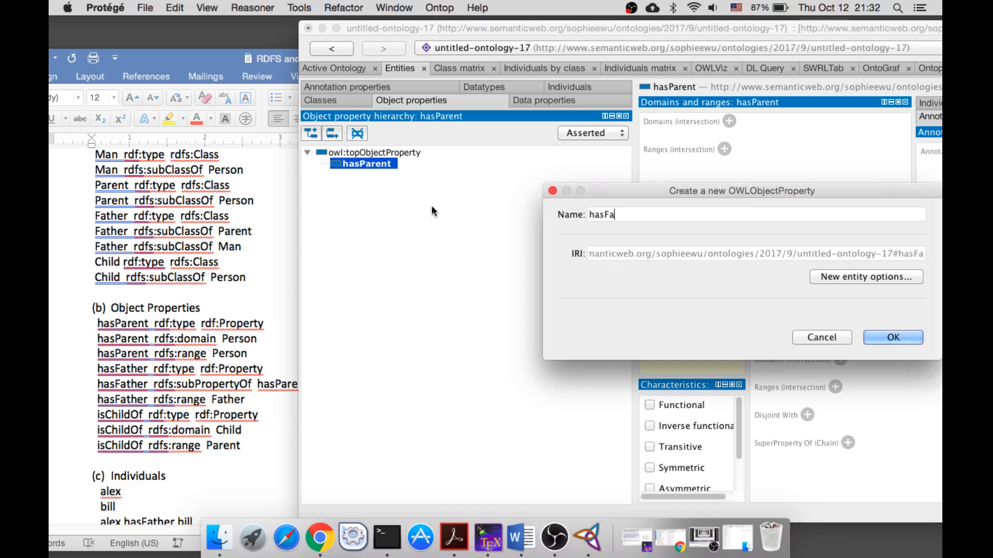
type("ther")
key("Return")
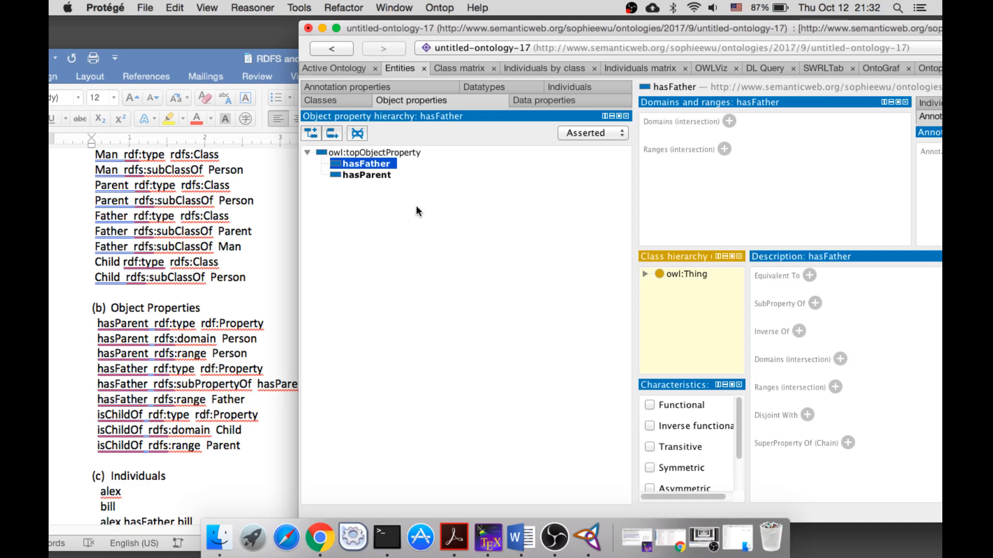
Add the object property isChildOf at the same level as hasFather and hasParent.
left_click(331, 133)
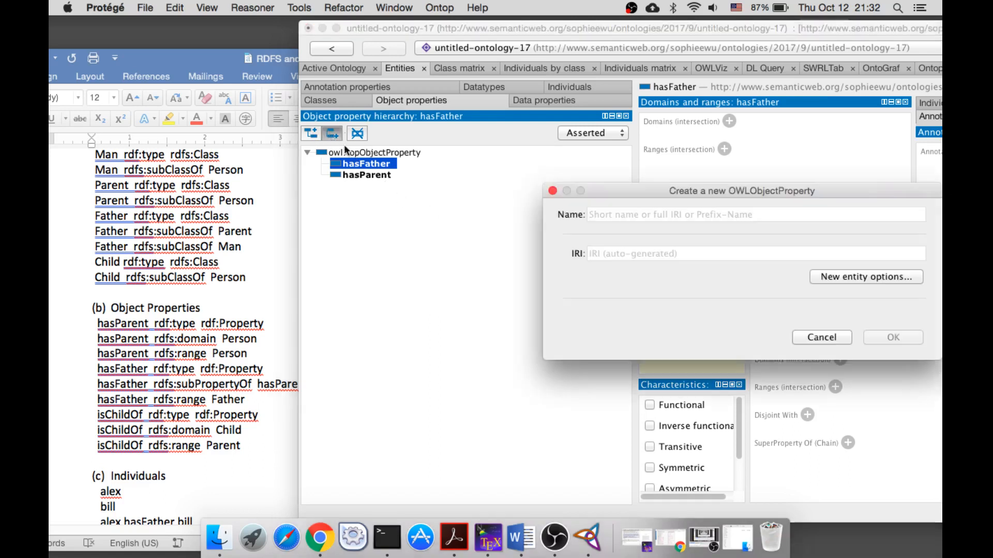
type("isChildOf")
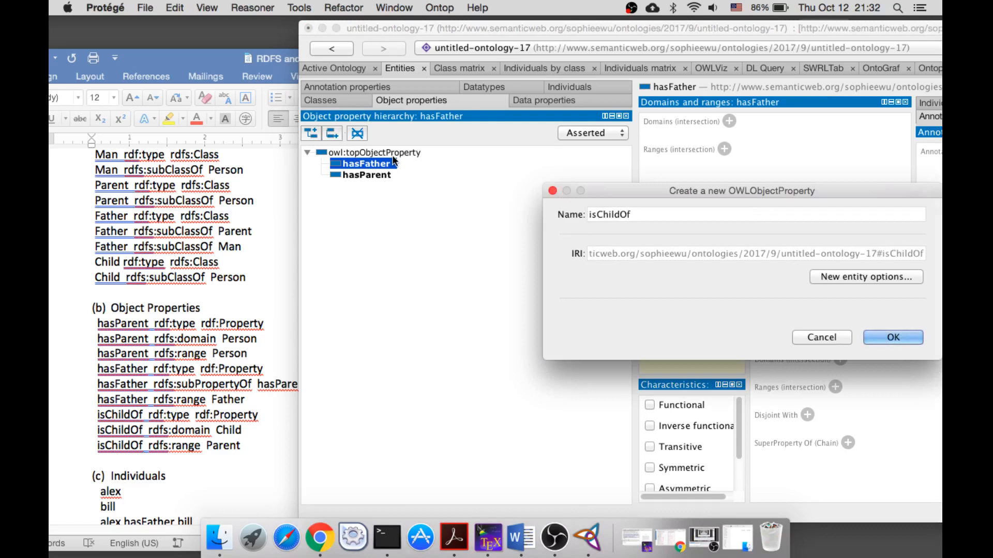
key("Return")
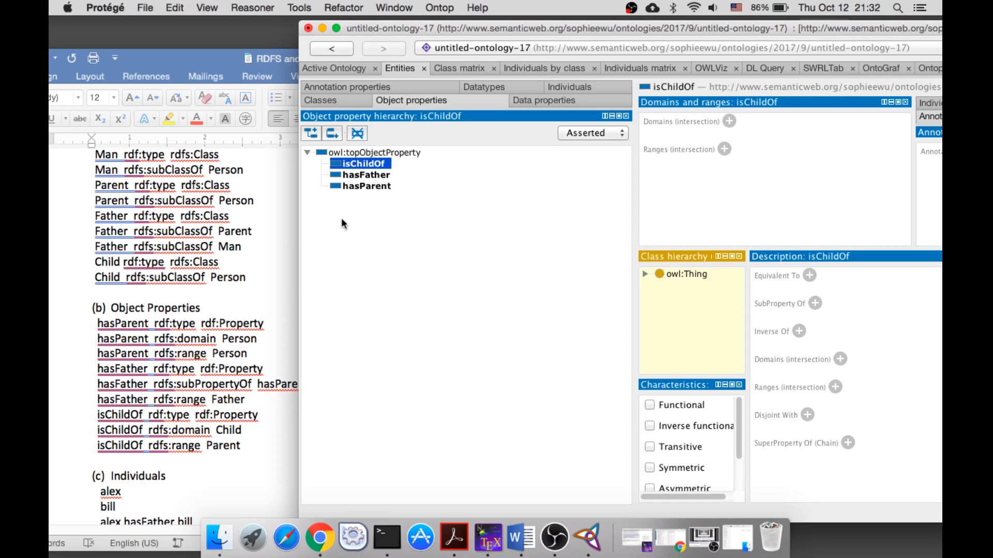
Set the domain of the hasParent property to the class Person.
left_click(373, 187)
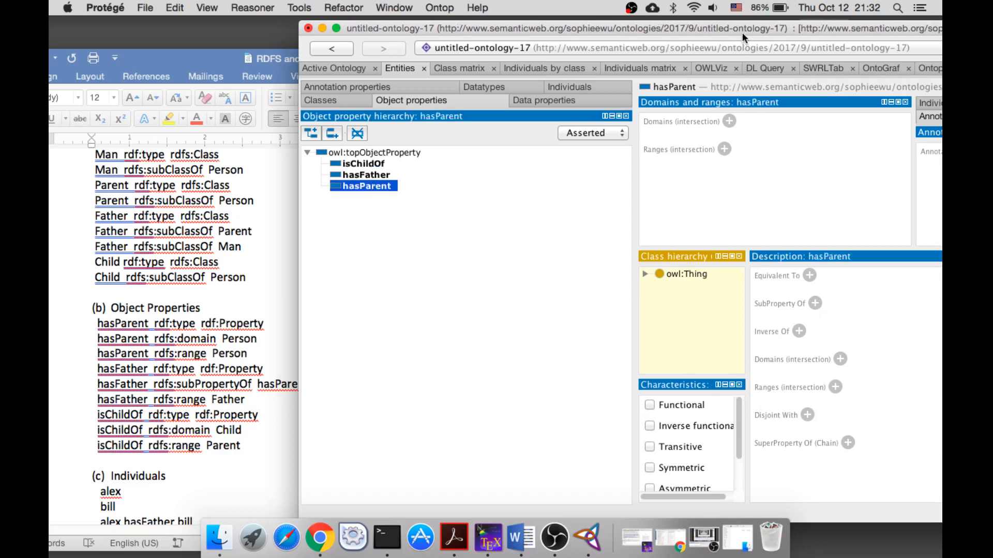
left_click_drag(742, 32, 688, 28)
left_click(786, 356)
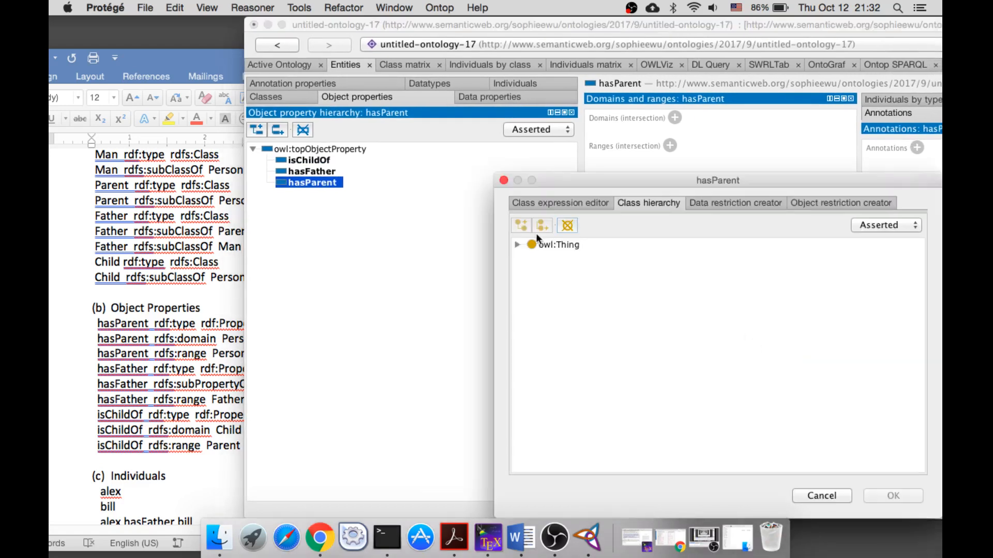
double_click(563, 243)
left_click(569, 256)
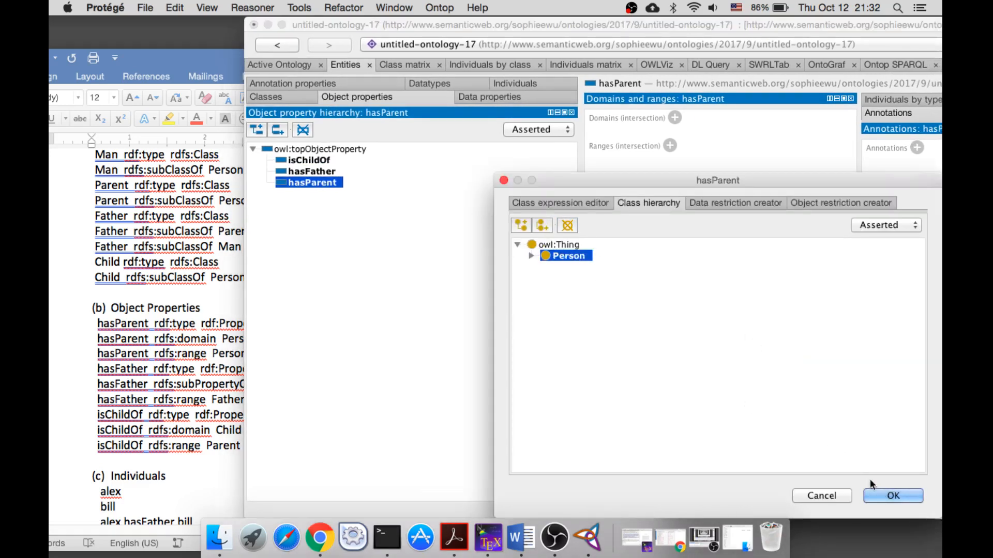
left_click(892, 496)
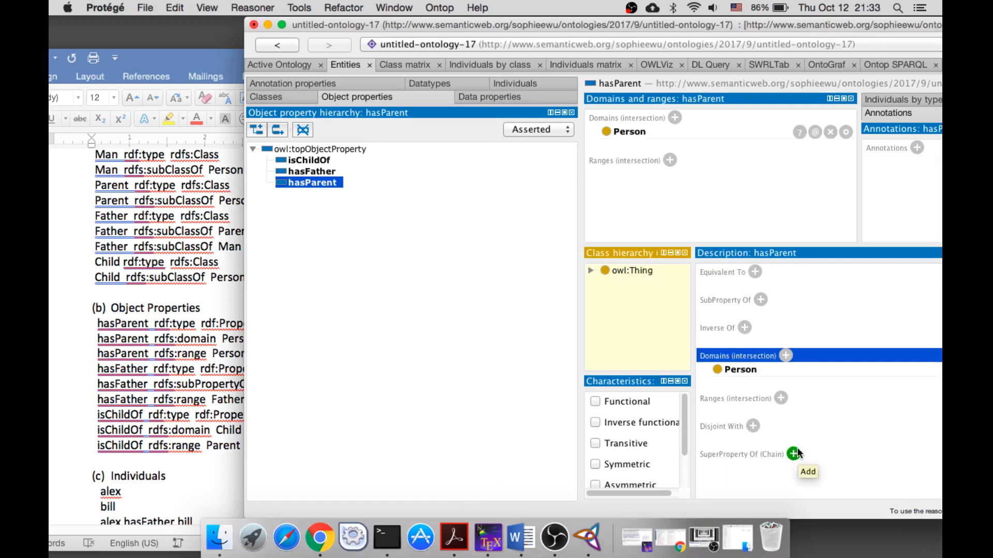
Set the range of the hasParent property to the class Person.
left_click(781, 398)
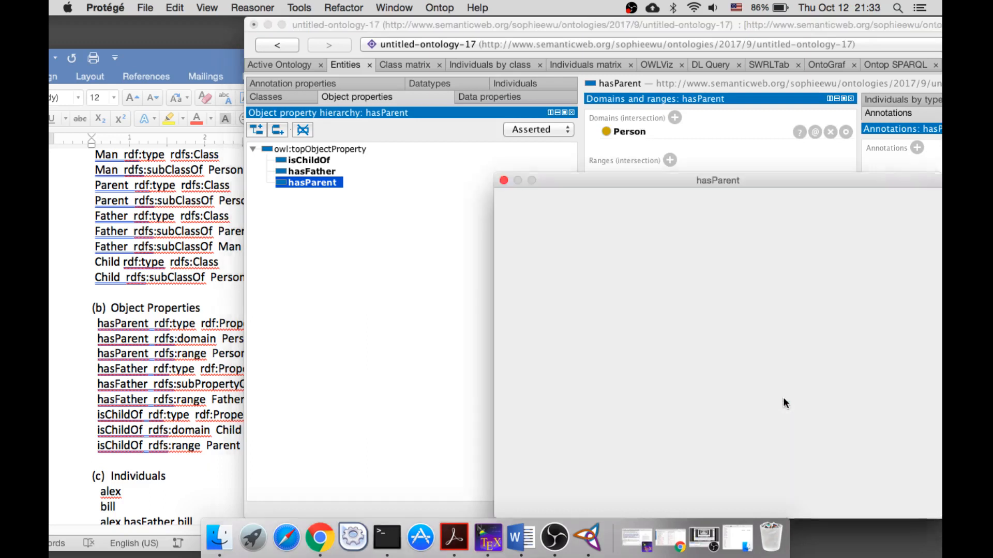
double_click(557, 243)
left_click(569, 256)
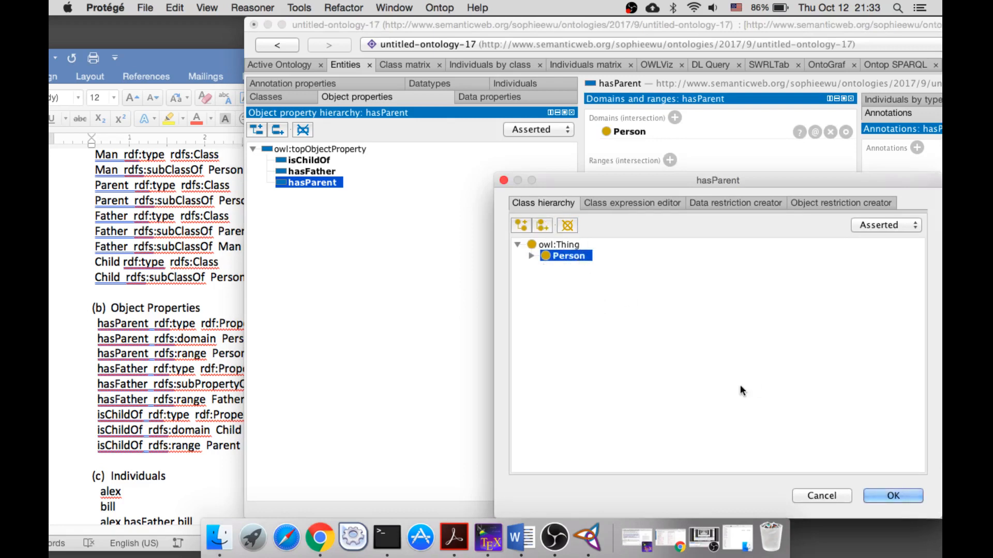
left_click(884, 495)
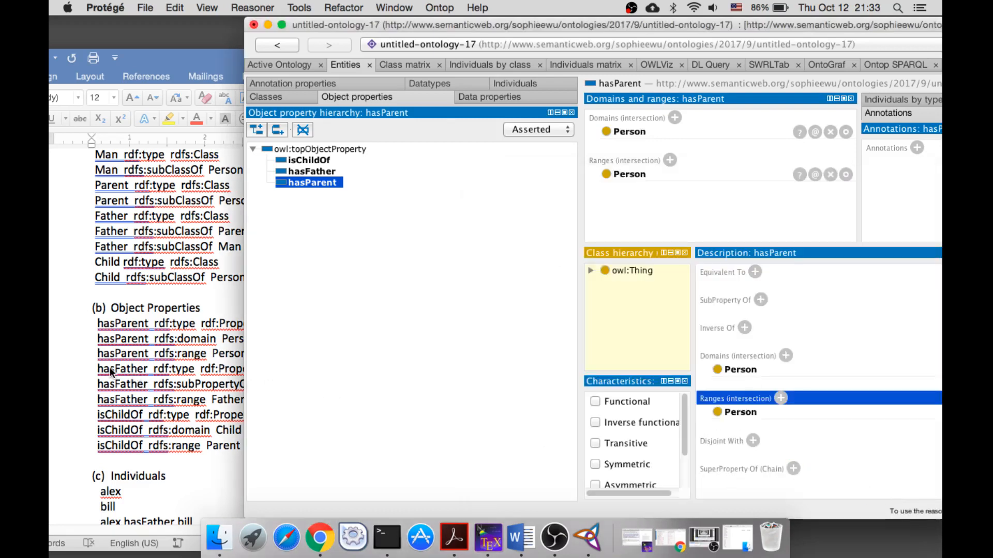
Uncover the object property list in the Word document and make hasFather a subproperty of hasParent.
left_click_drag(376, 28, 423, 35)
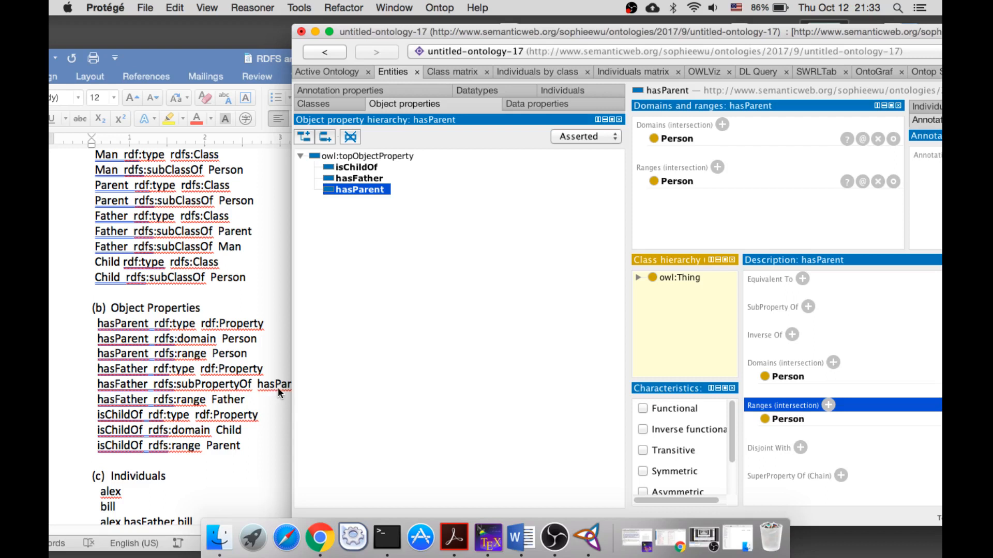
left_click(369, 179)
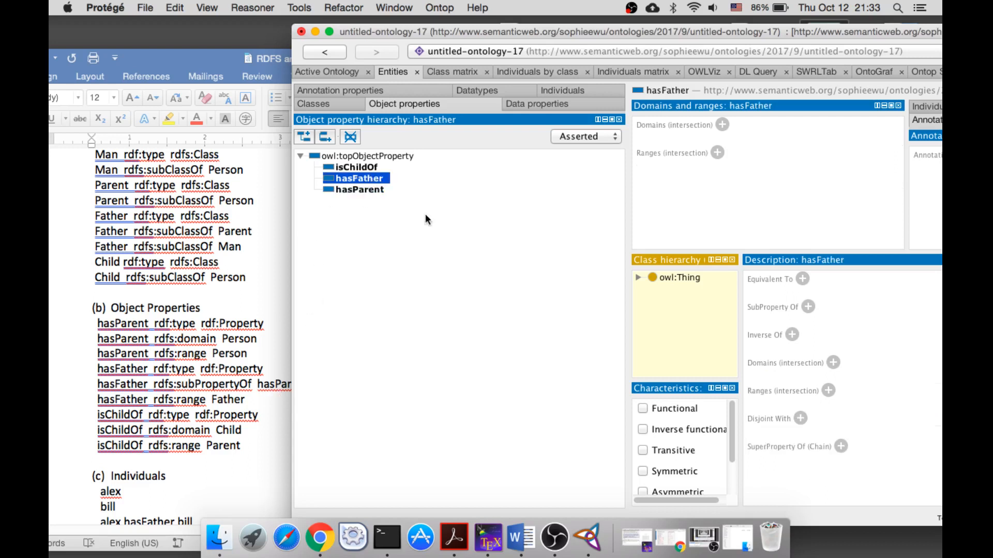
left_click(808, 307)
double_click(582, 142)
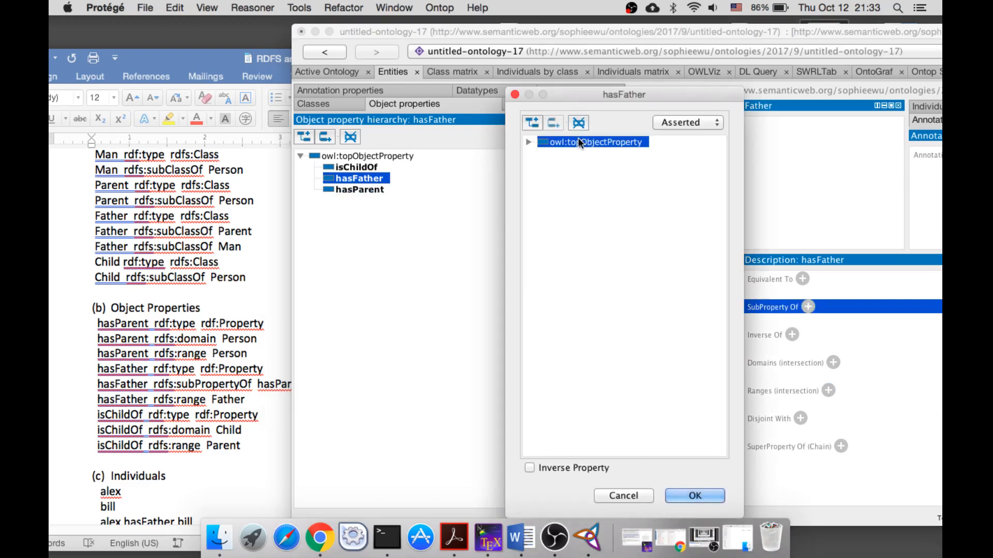
left_click(588, 165)
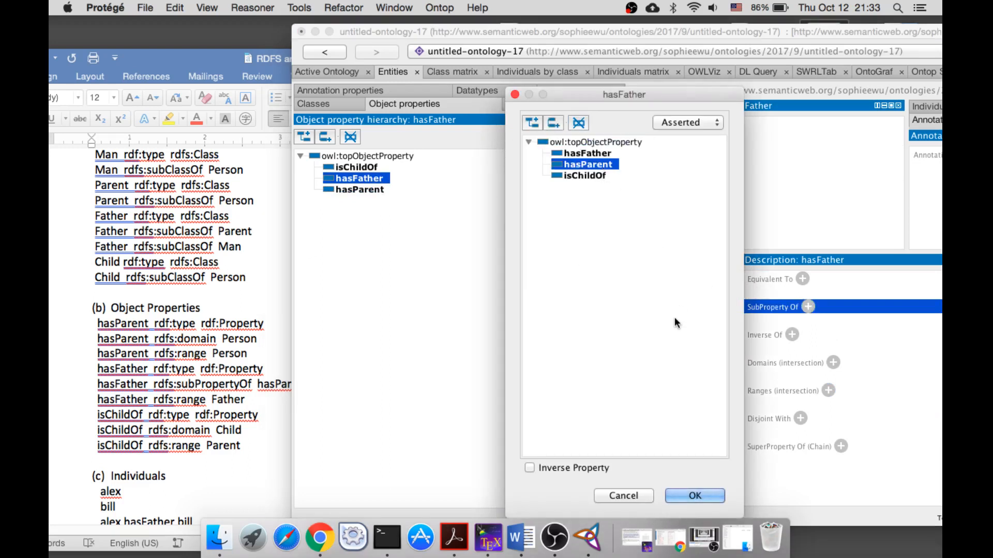
left_click(704, 495)
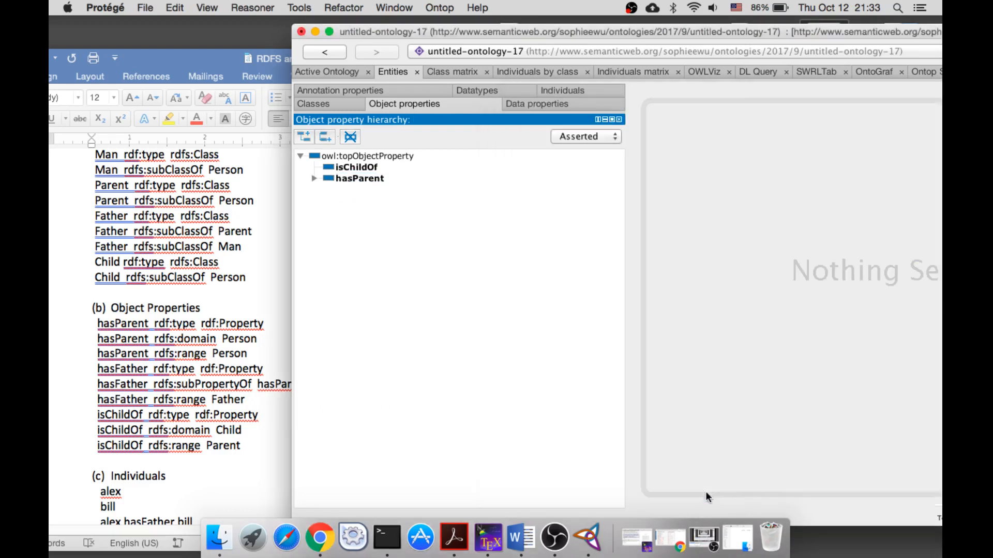
Find hasFather beneath hasParent in the property hierarchy and set its range to Father, the class beneath Man.
left_click(365, 178)
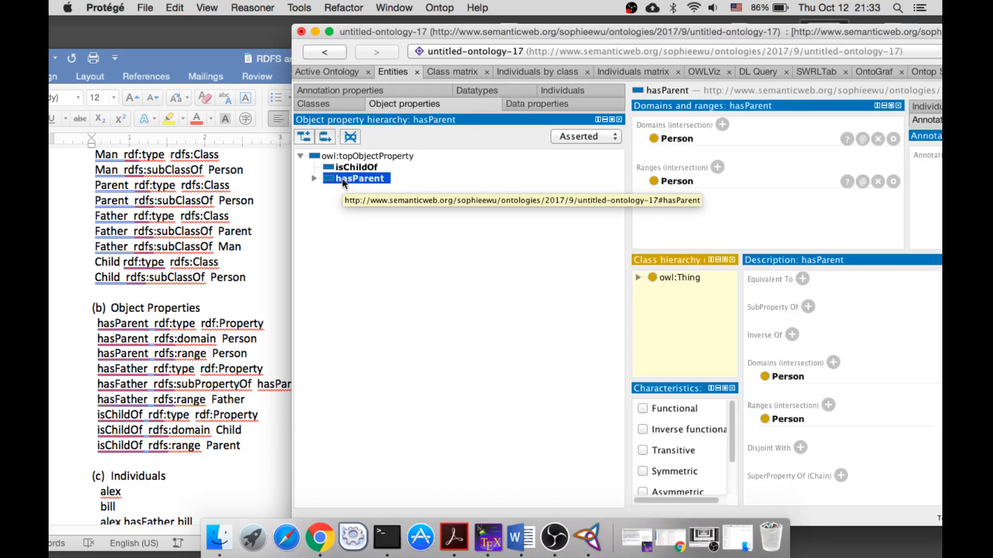
double_click(342, 178)
left_click(381, 190)
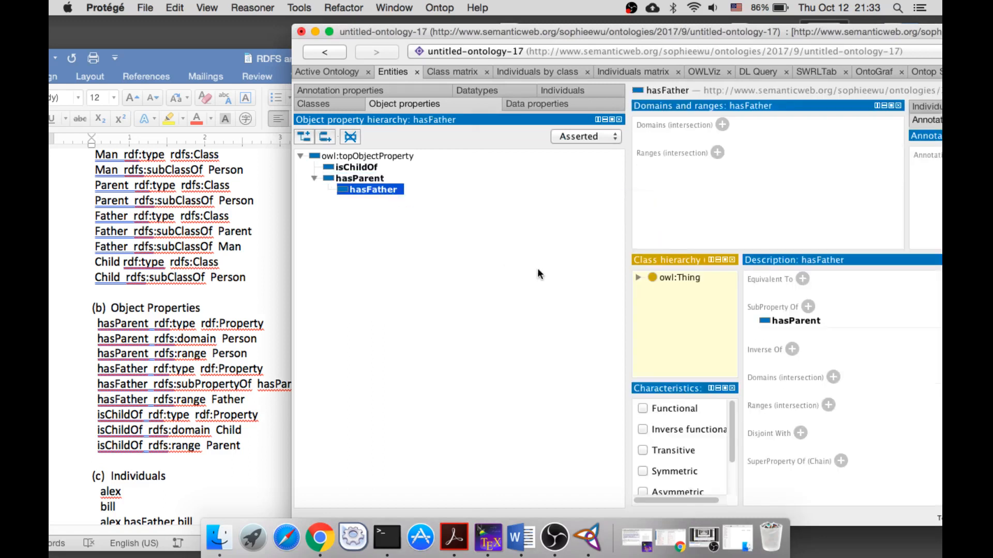
left_click(373, 180)
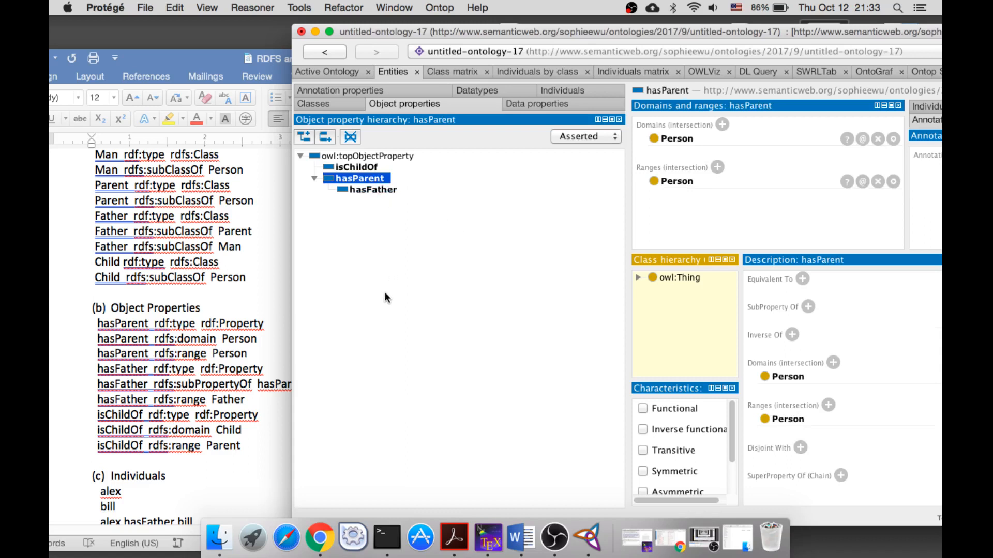
left_click(382, 191)
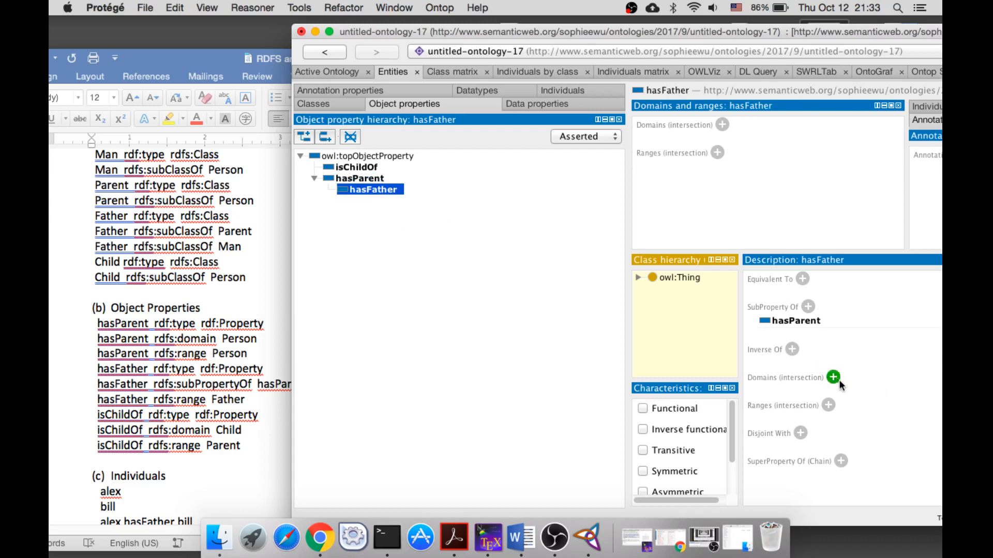
left_click(829, 406)
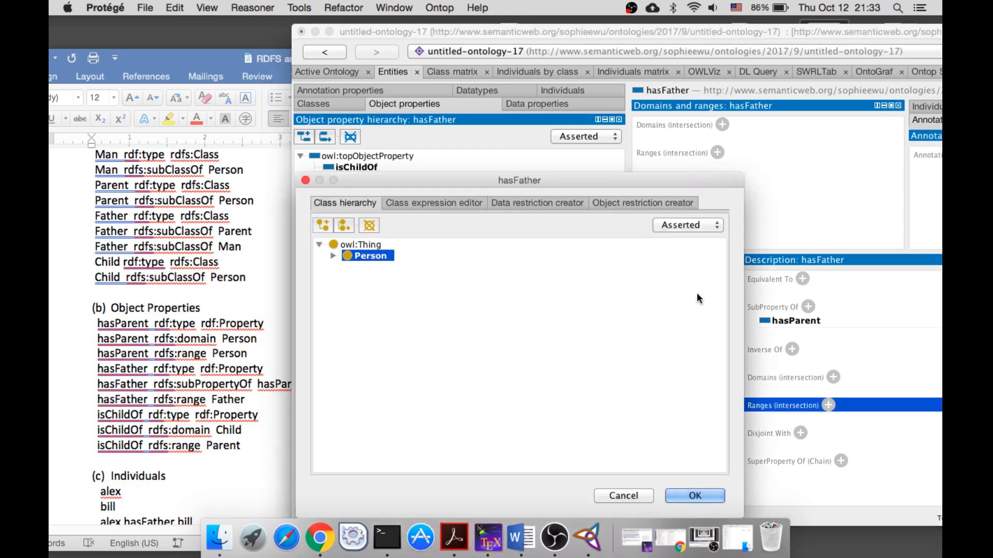
double_click(351, 258)
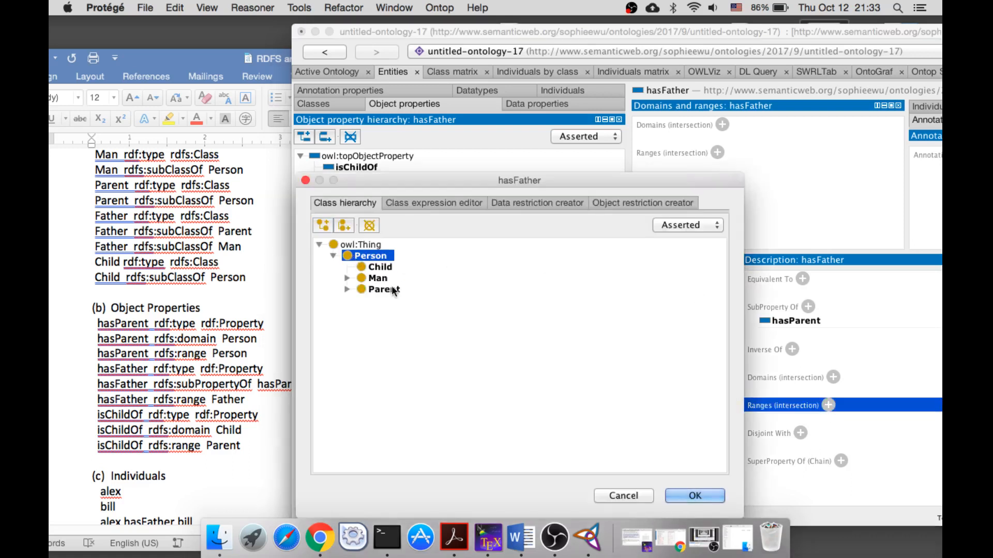
double_click(378, 279)
left_click(397, 290)
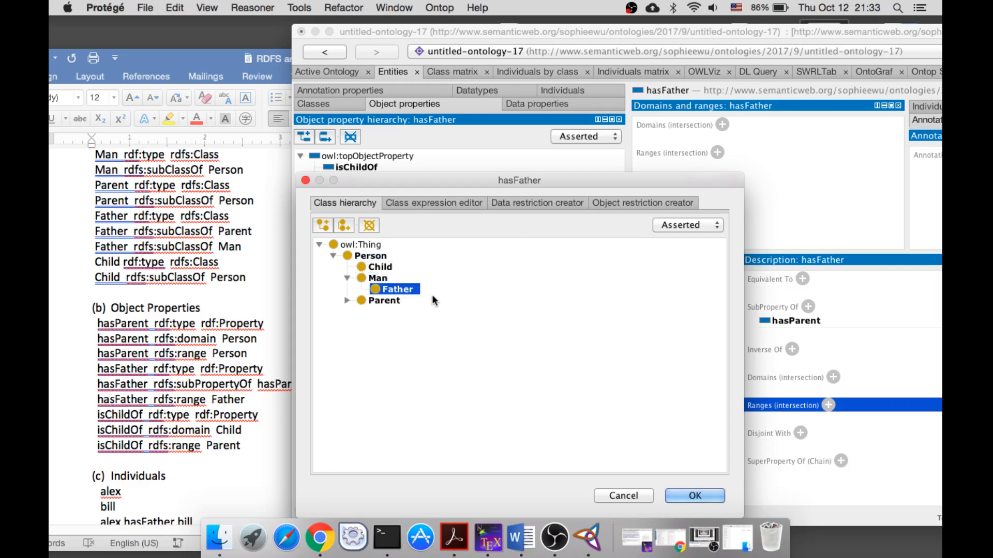
left_click(690, 497)
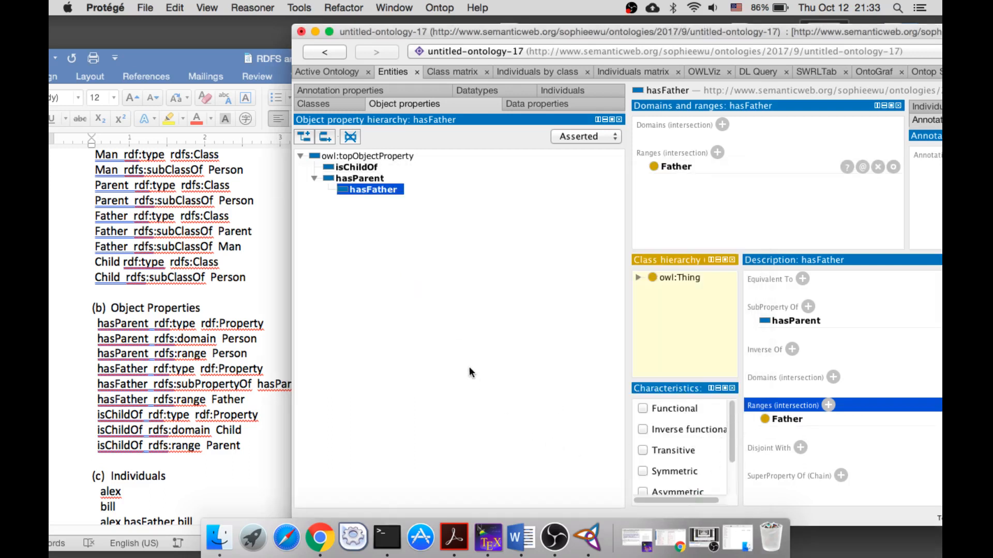
Set the domain of the isChildOf property to the class Child, found beneath Person.
left_click(357, 167)
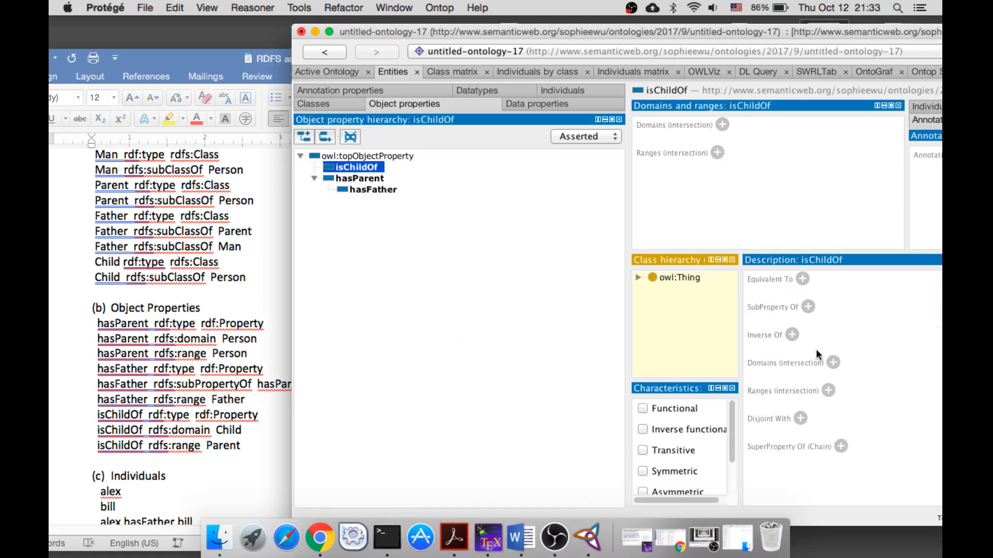
left_click(833, 362)
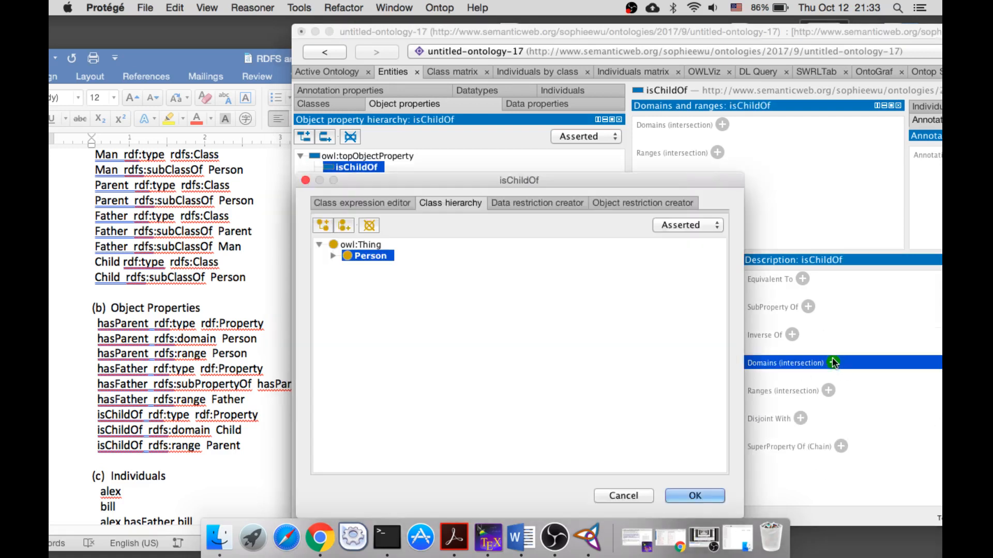
double_click(368, 253)
left_click(380, 267)
left_click(693, 495)
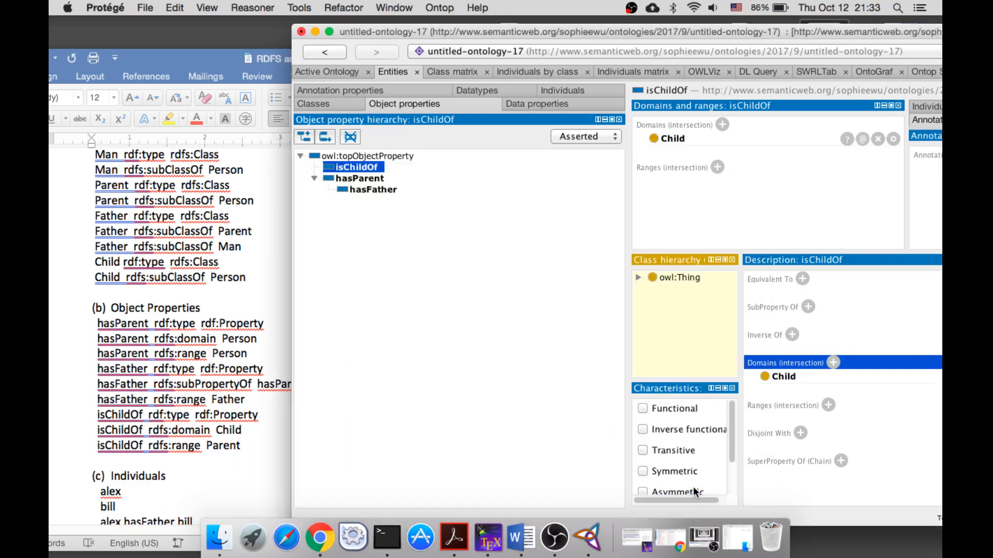
Set the range of the isChildOf property to the class Parent, found beneath Person.
left_click(828, 405)
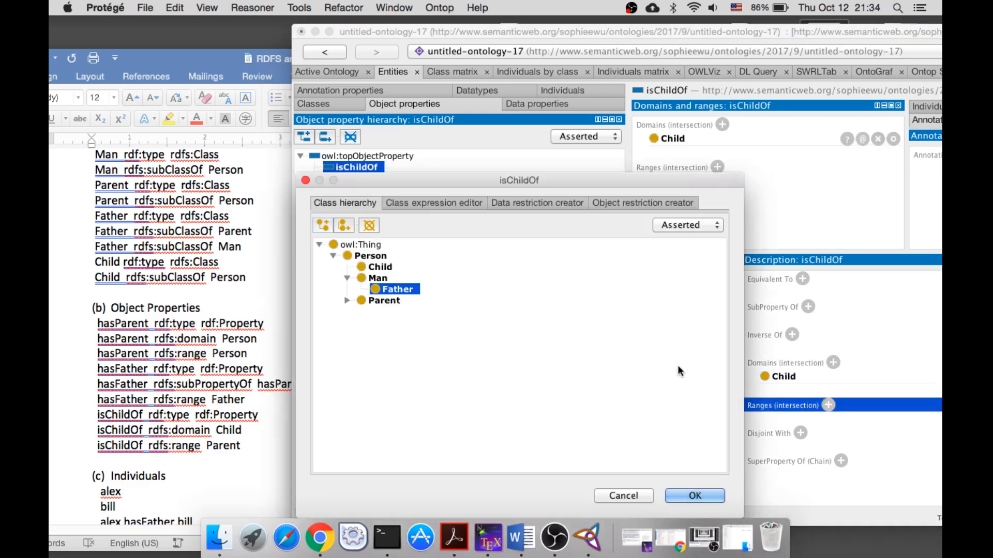
left_click(383, 301)
left_click(698, 495)
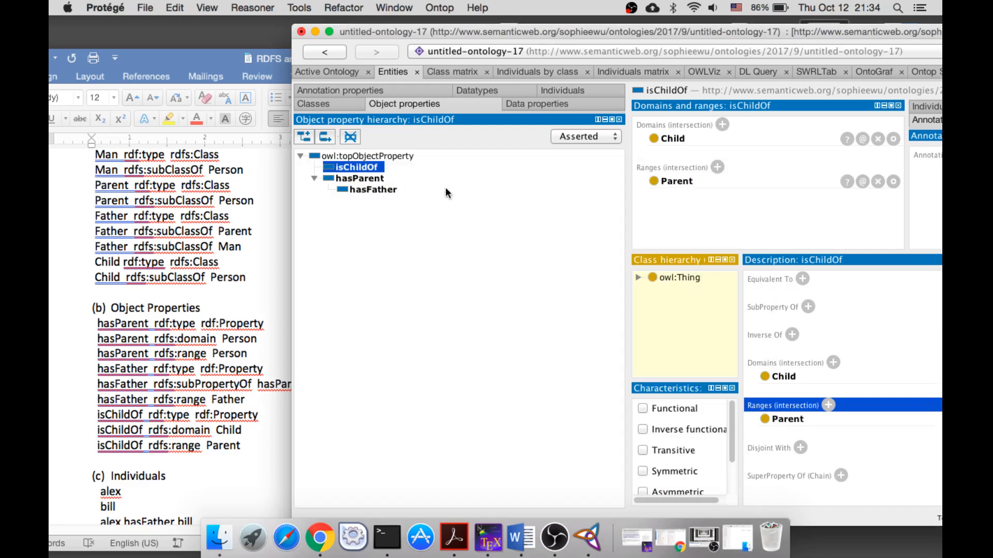
Reveal the Individuals section in the Word document and create the first individual listed there, using its lowercase name.
left_click_drag(481, 30, 400, 22)
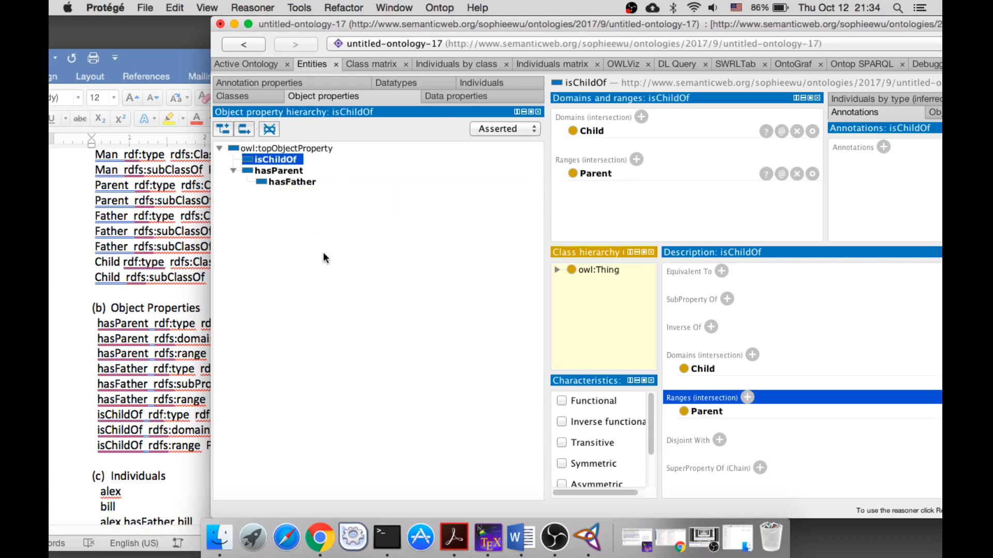
left_click_drag(355, 25, 416, 39)
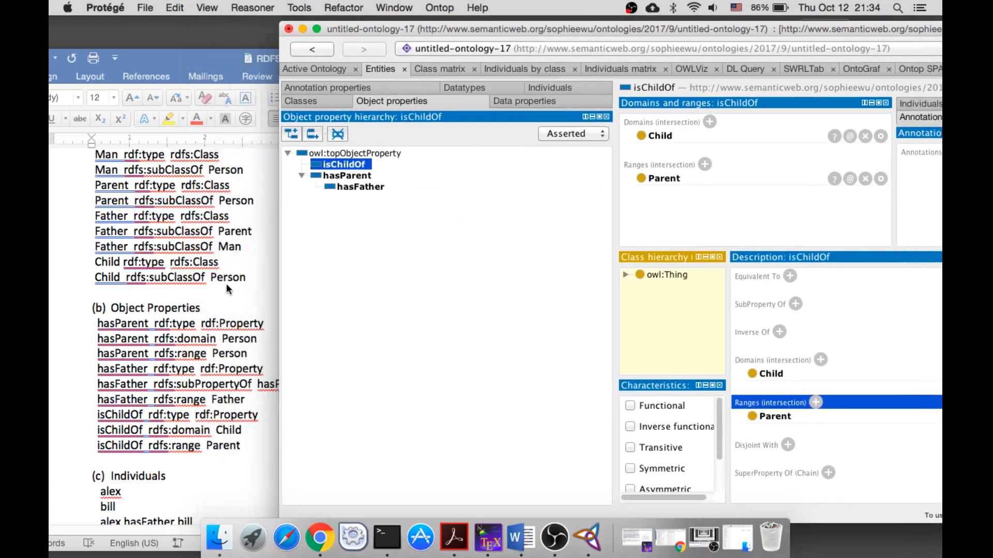
scroll(231, 280, "down", 5)
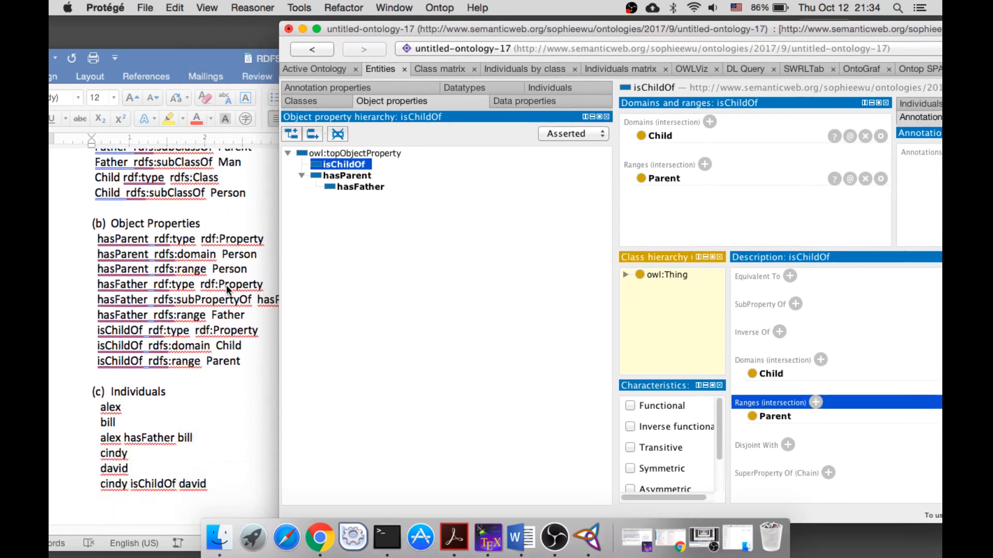
scroll(227, 291, "down", 3)
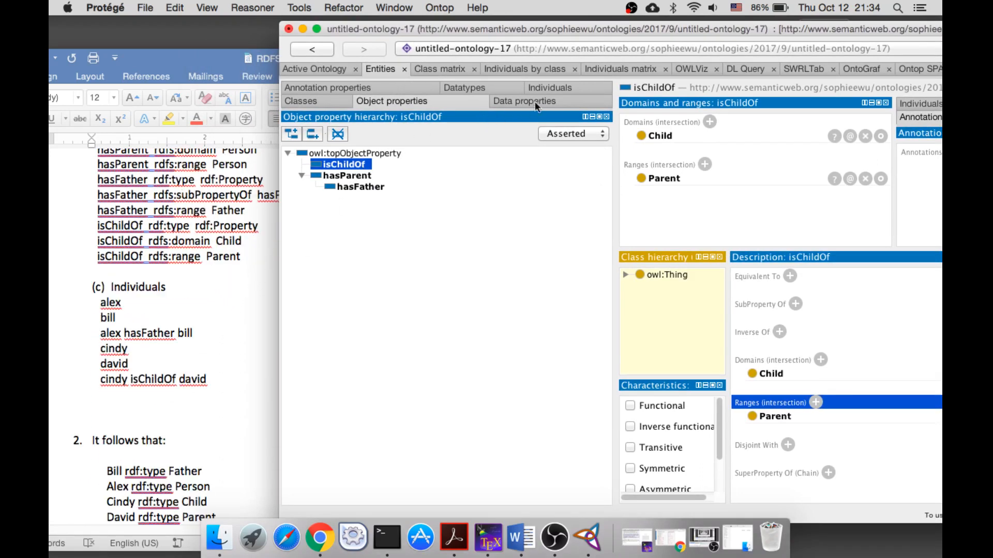
left_click(539, 86)
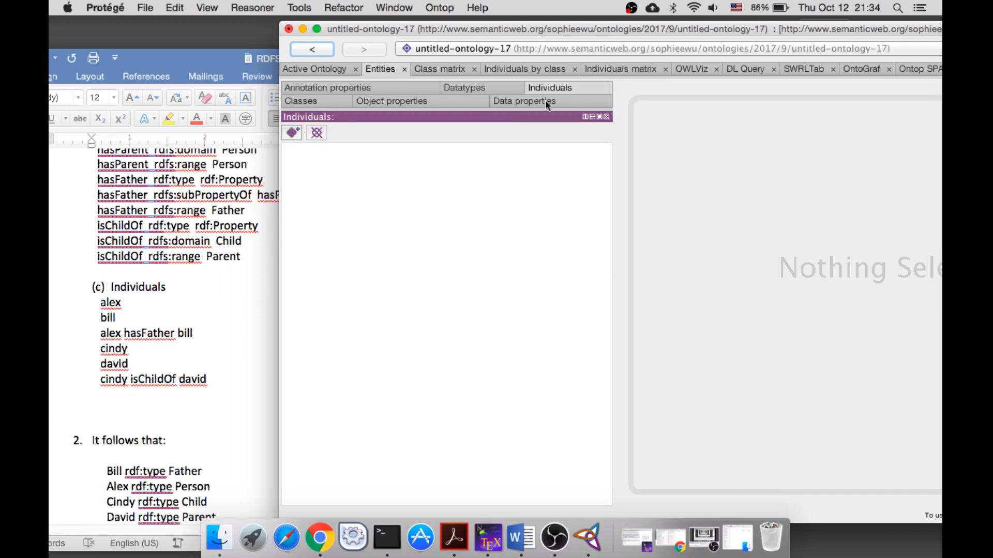
left_click(292, 133)
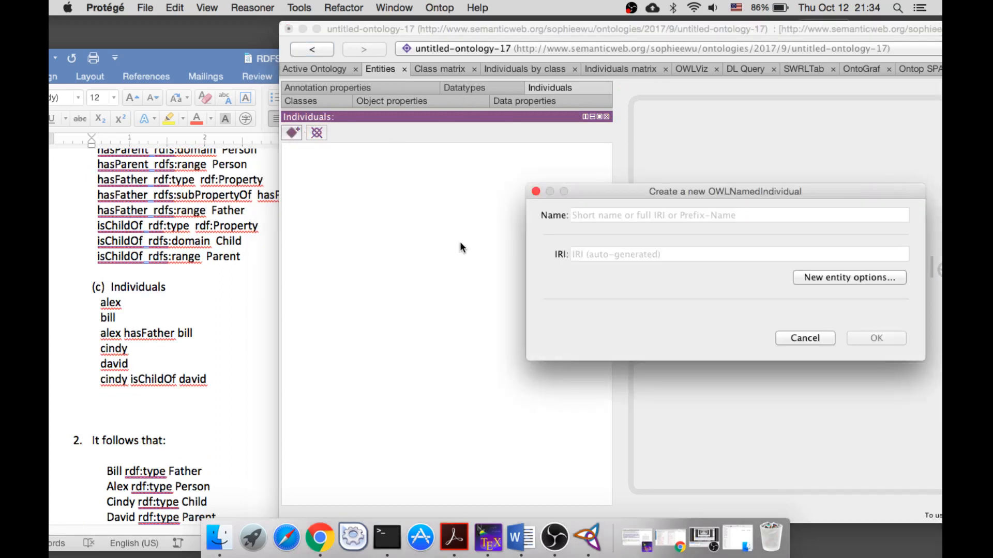
type("alex")
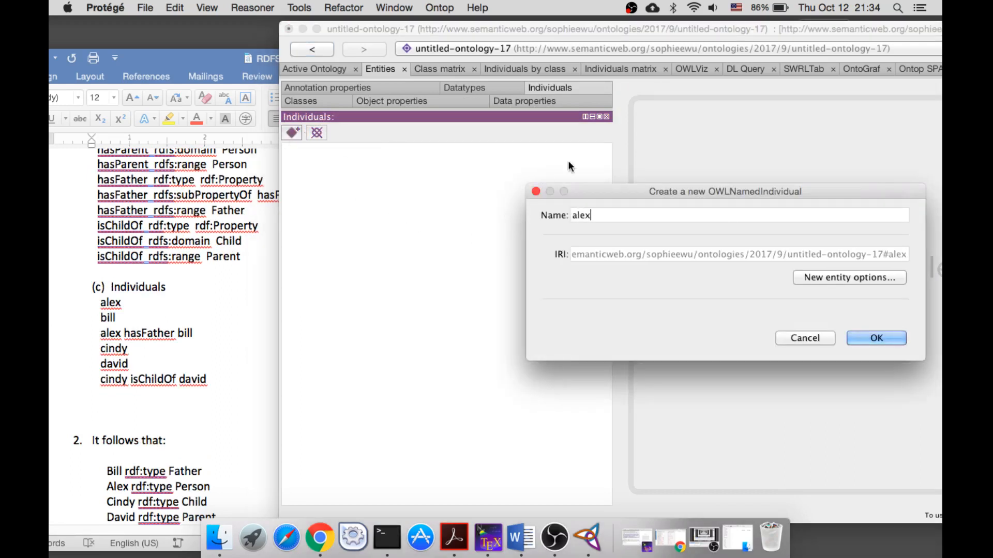
key("Return")
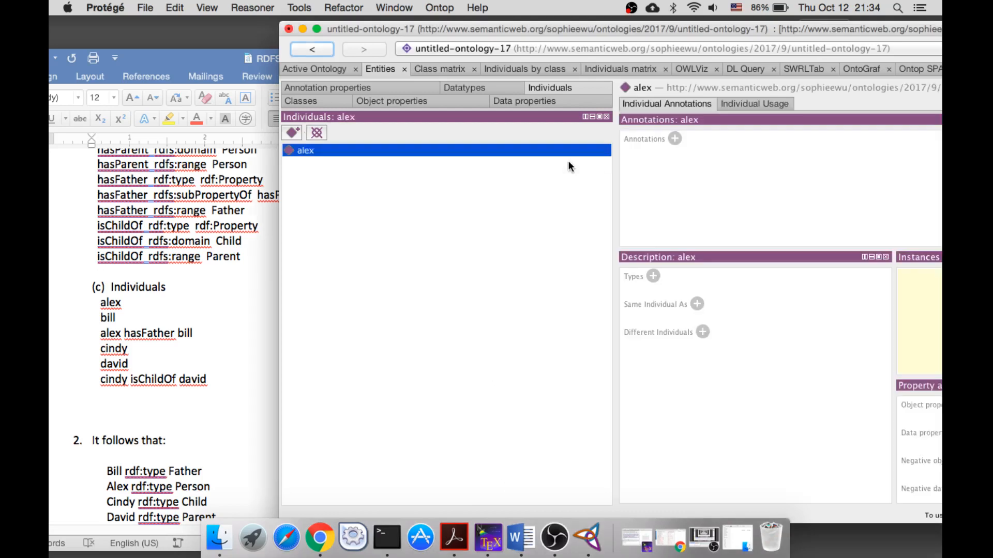
Create the remaining three individuals listed in the Word document, using their lowercase names in the listed order.
left_click(299, 135)
type("bill")
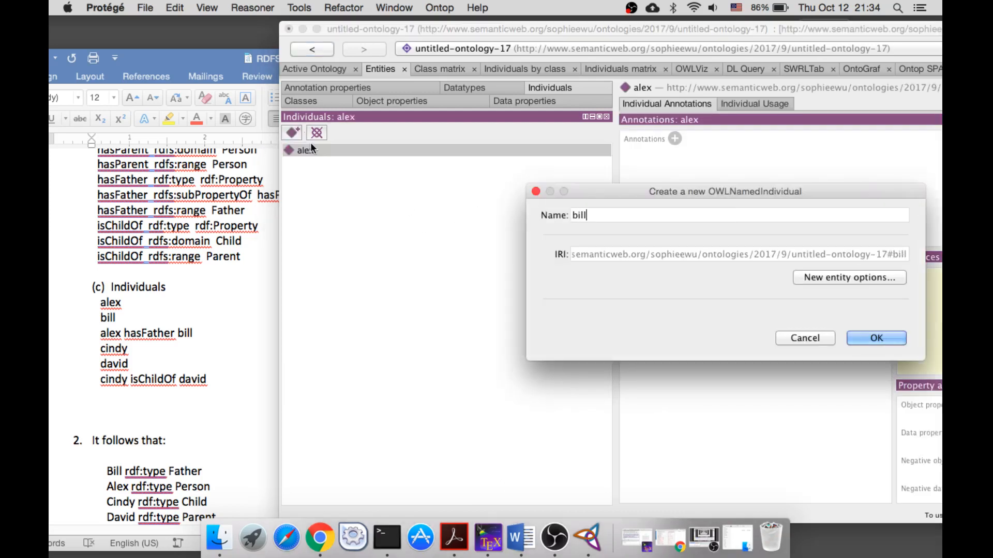
key("Return")
left_click(293, 133)
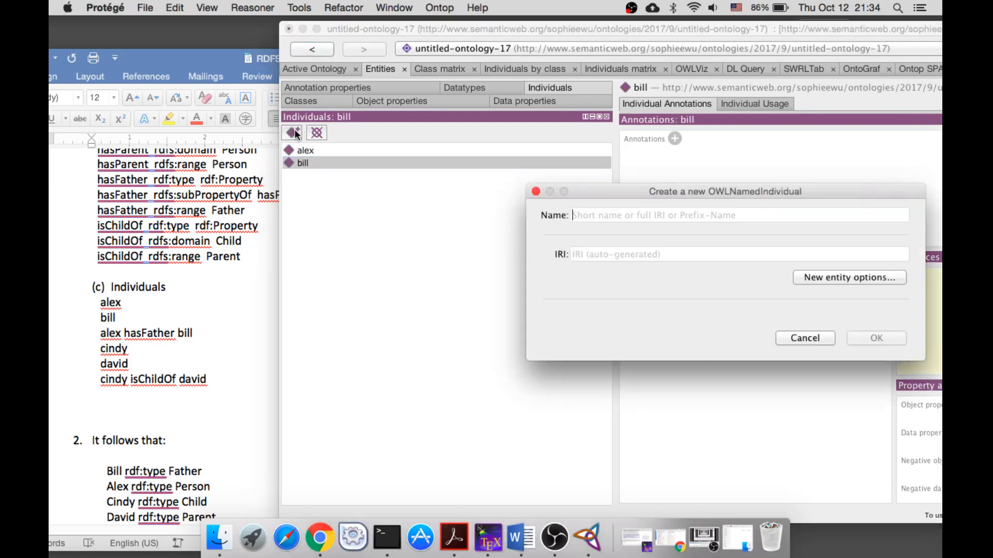
type("cindy")
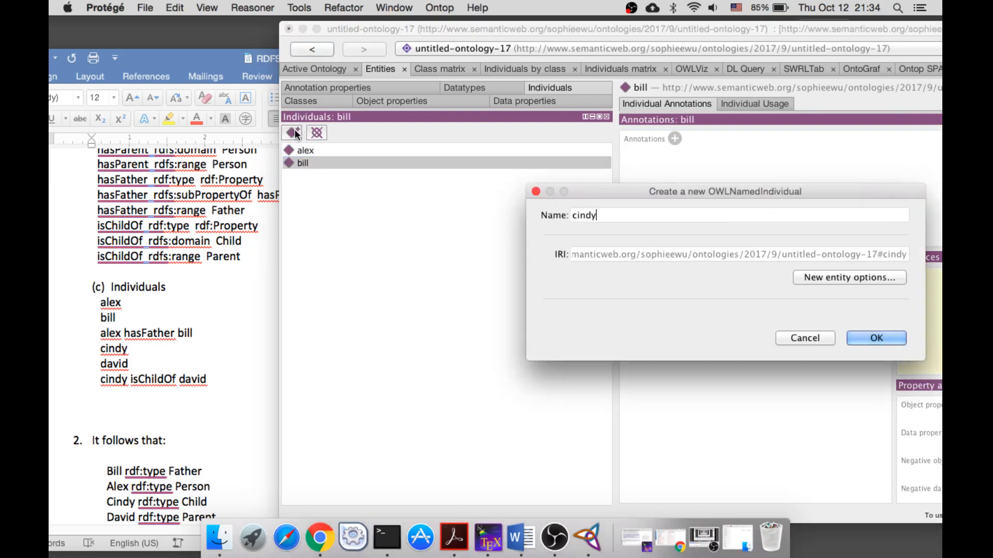
key("Return")
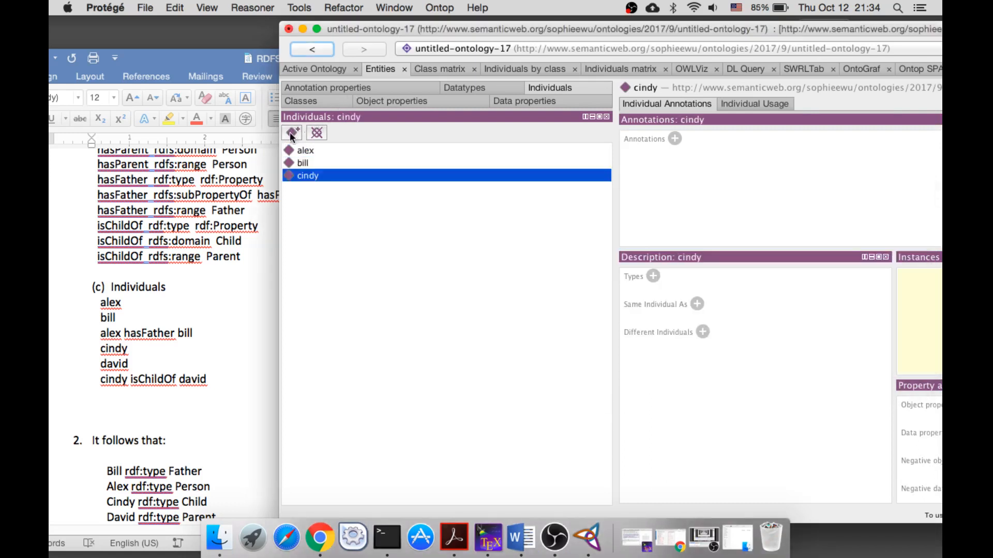
left_click(293, 134)
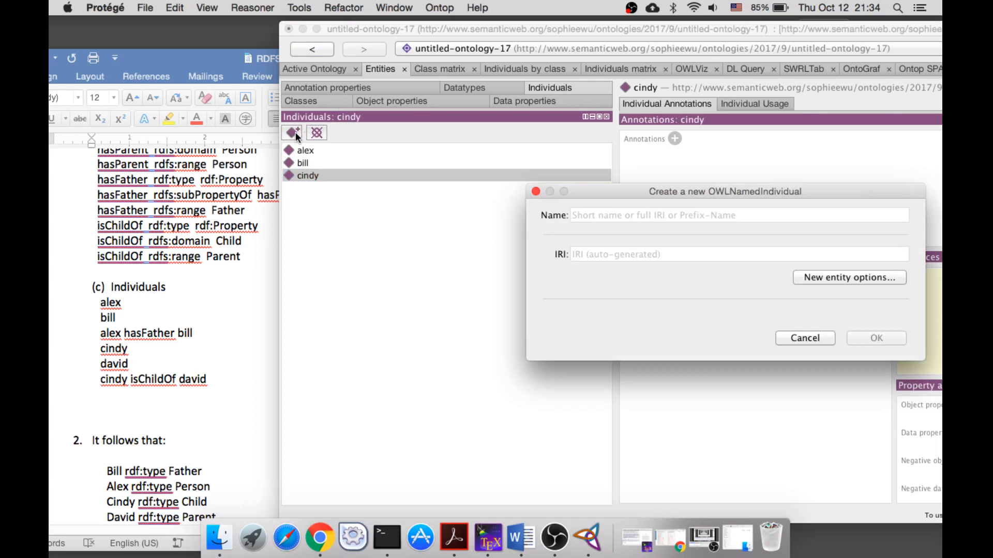
type("david")
key("Return")
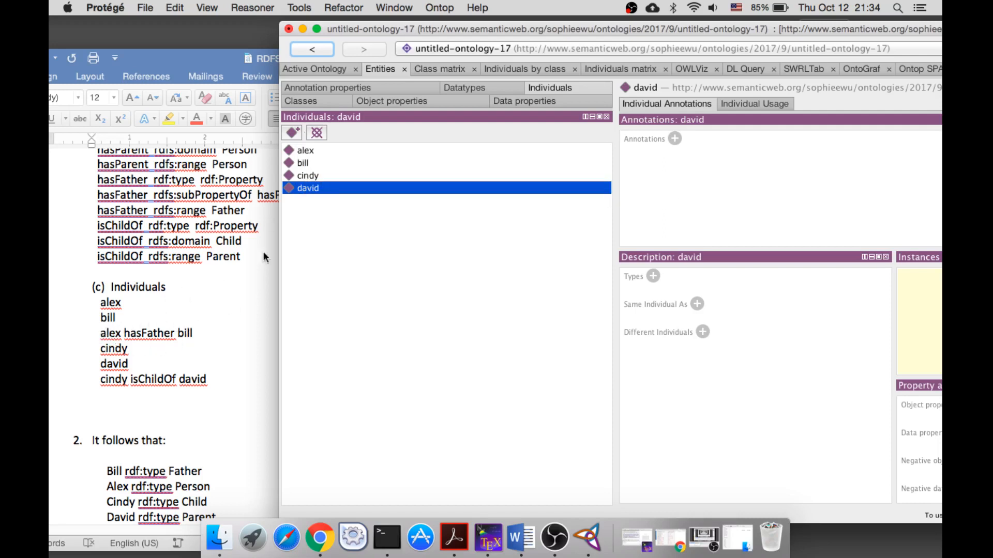
Add a hasFather object property assertion to the first individual, pointing to the second individual.
left_click(309, 152)
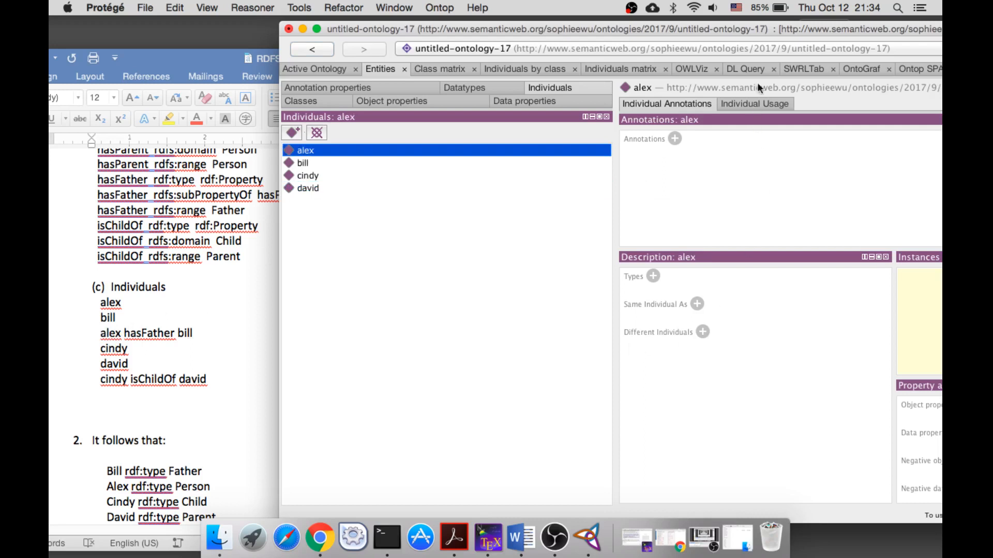
left_click_drag(743, 29, 544, 29)
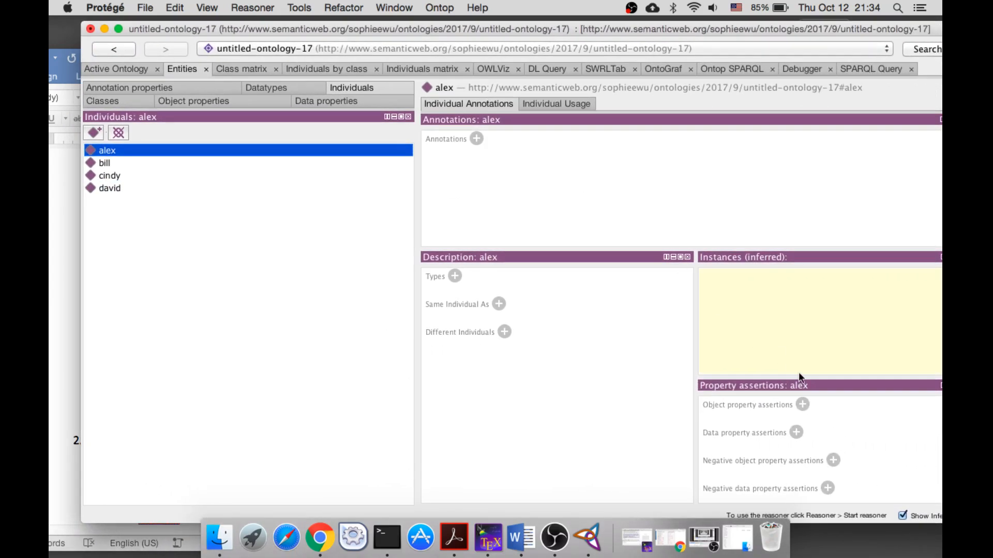
left_click(802, 405)
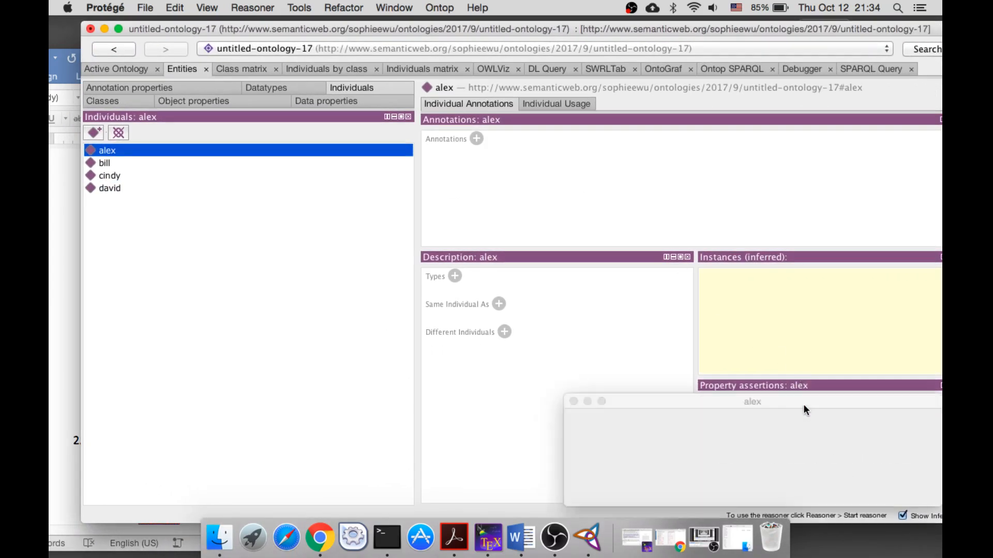
type("ha")
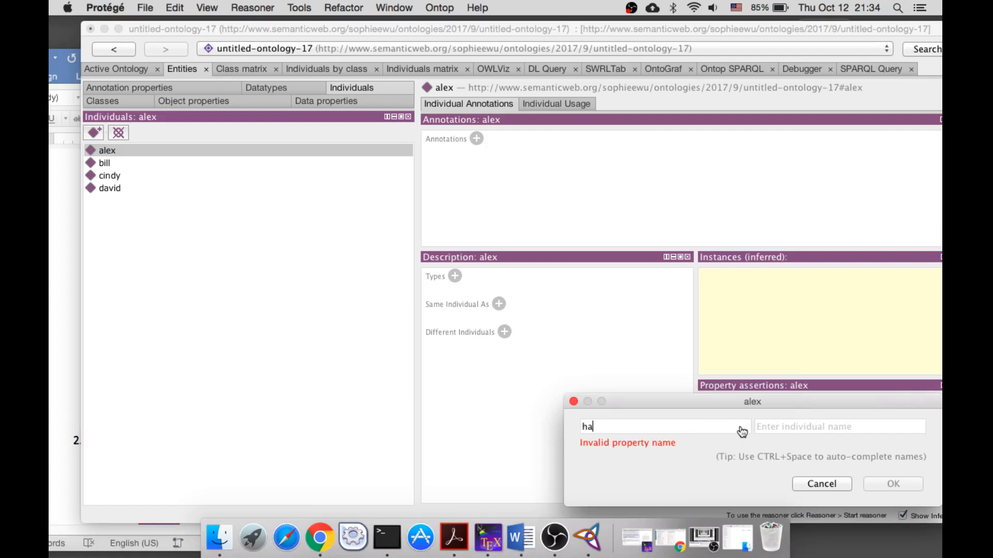
type("sFather")
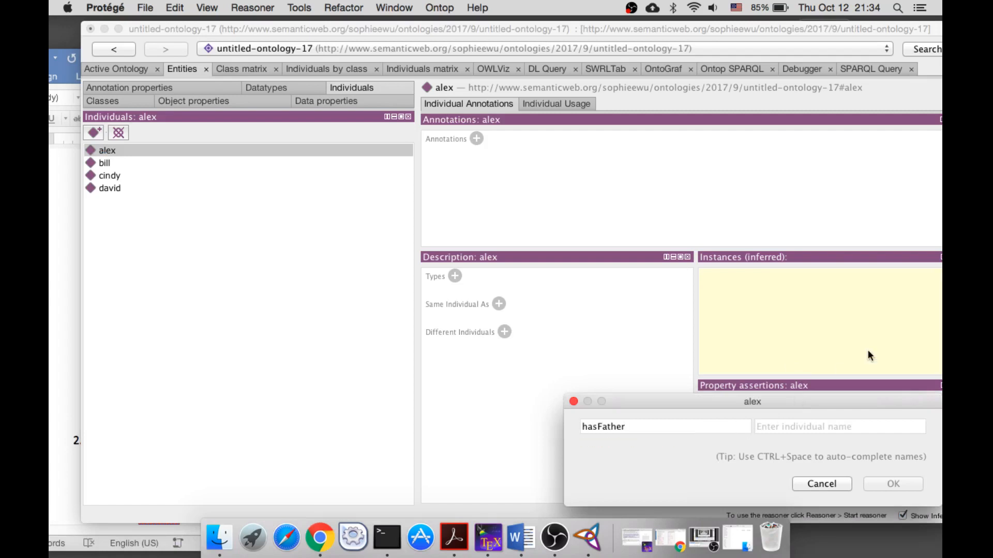
left_click(852, 425)
type("bill")
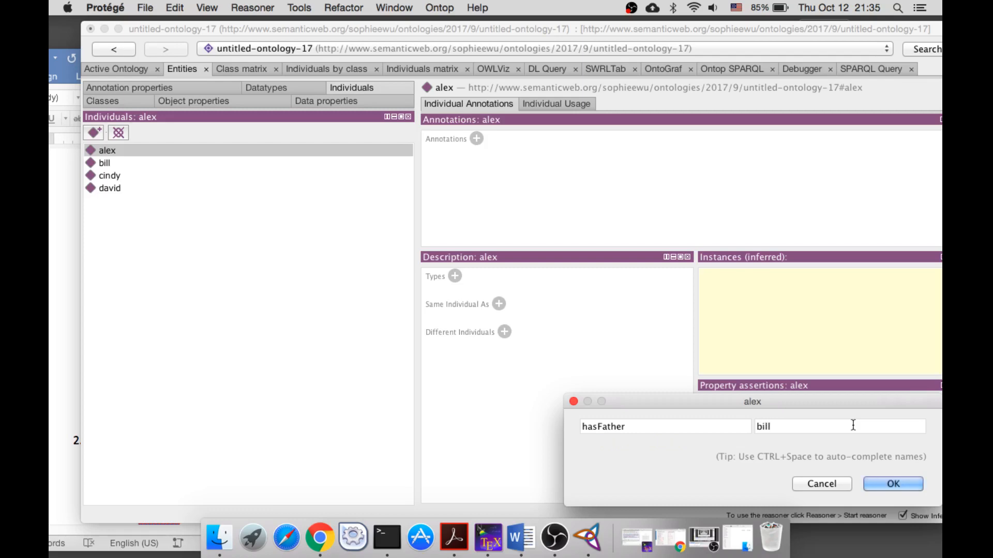
key("Return")
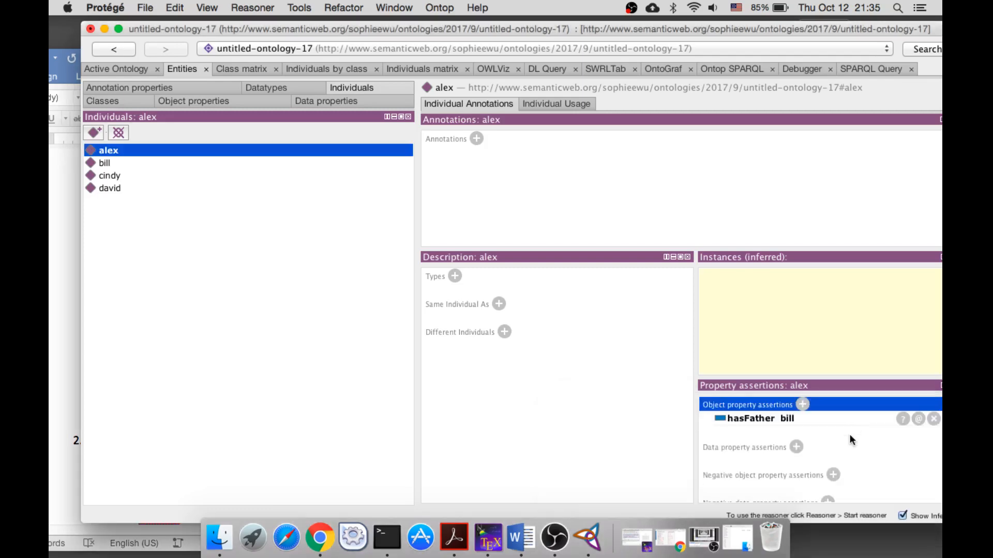
Add an isChildOf object property assertion to the third individual, pointing to the fourth individual, as listed in the Word document.
left_click_drag(295, 39, 492, 72)
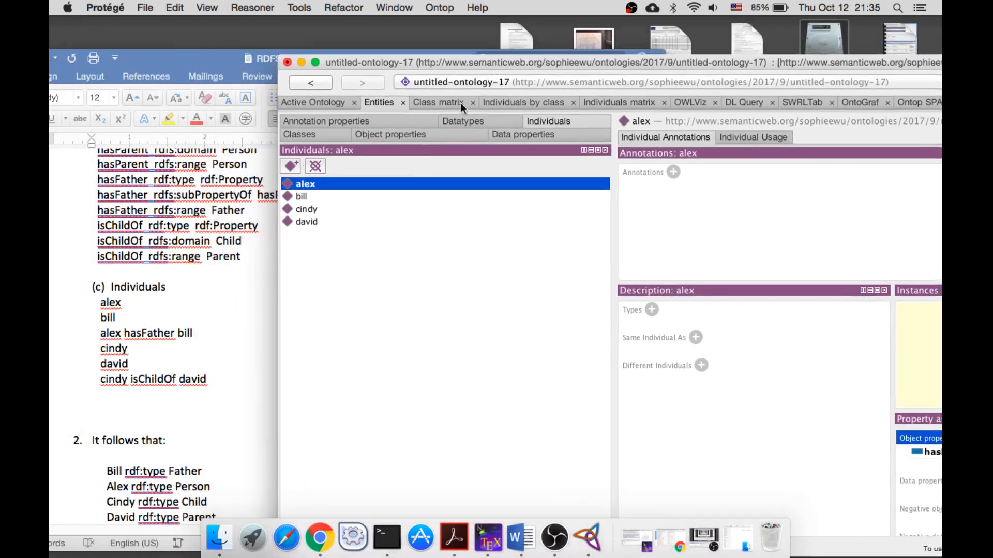
left_click(309, 209)
left_click_drag(655, 60, 475, 31)
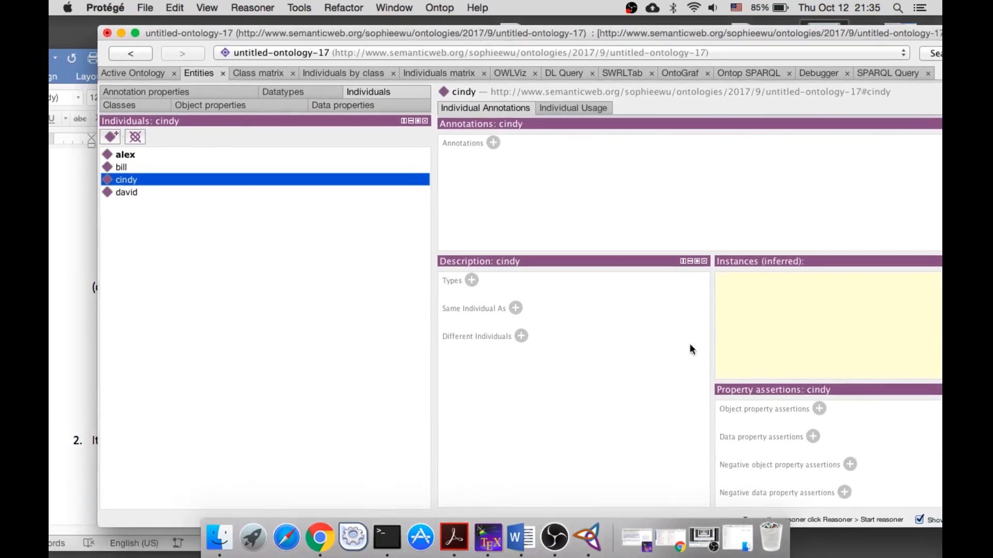
left_click(819, 409)
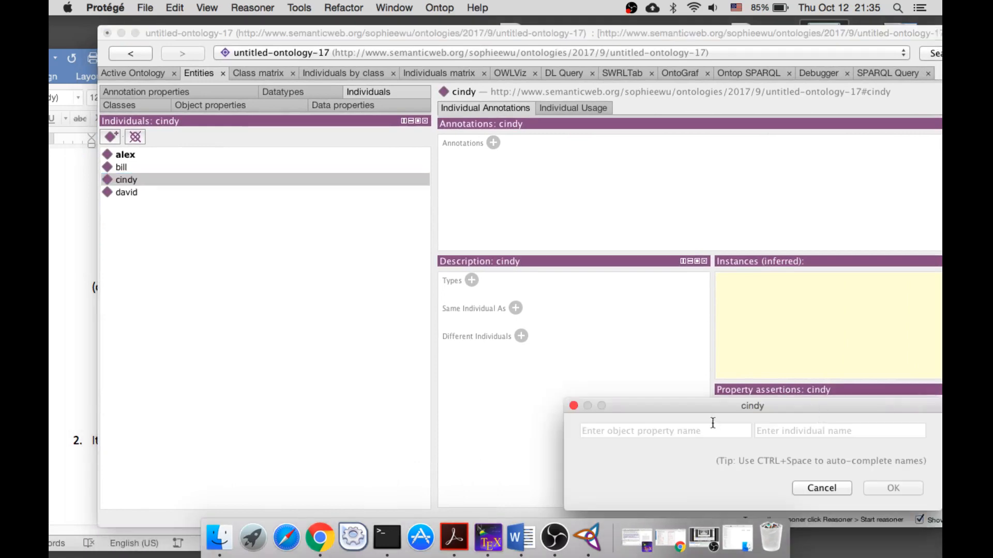
type("isChil")
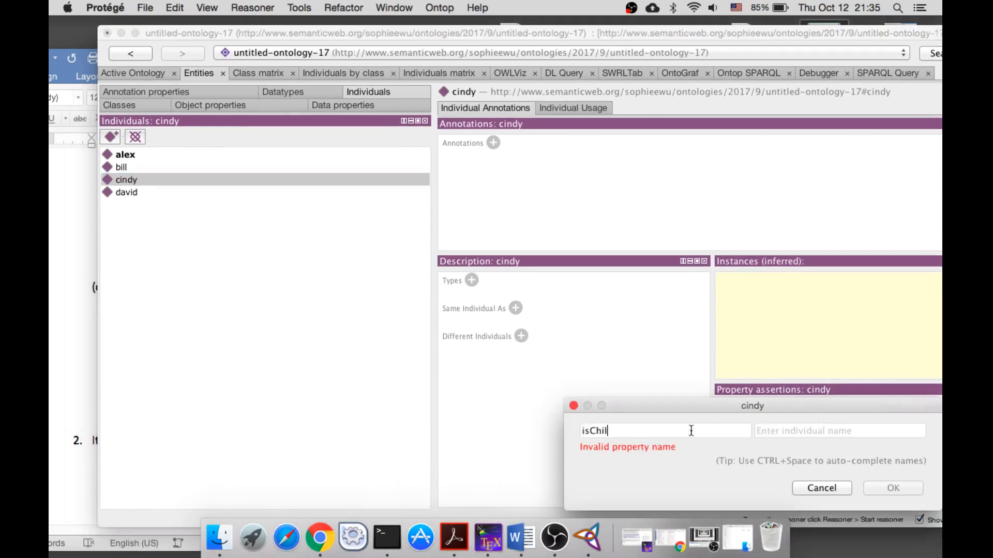
type("dOf")
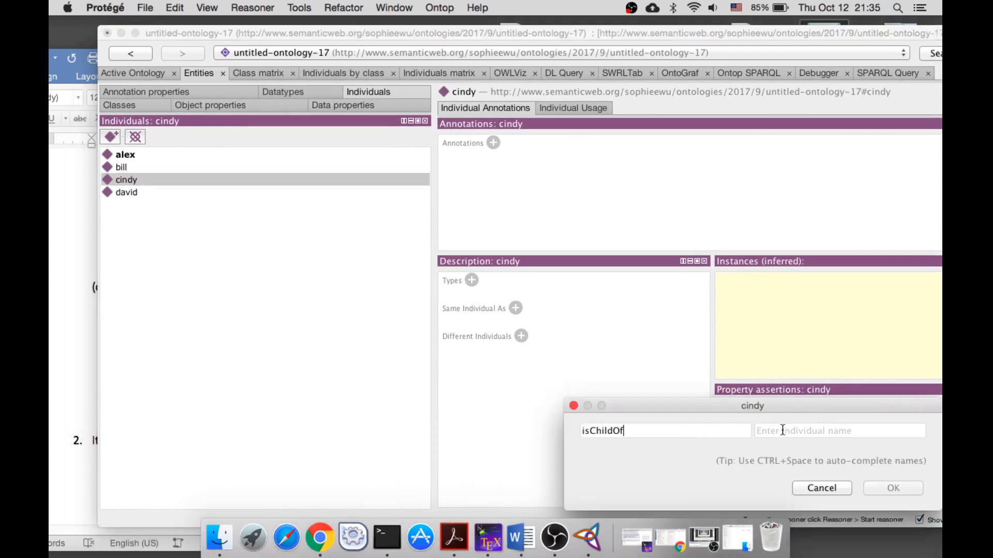
type("D")
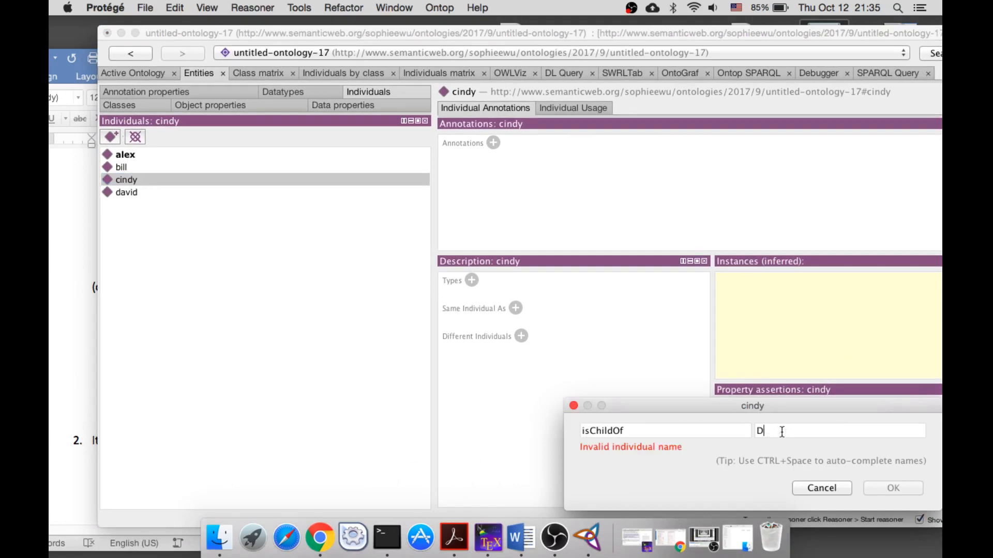
key("BackSpace")
type("david")
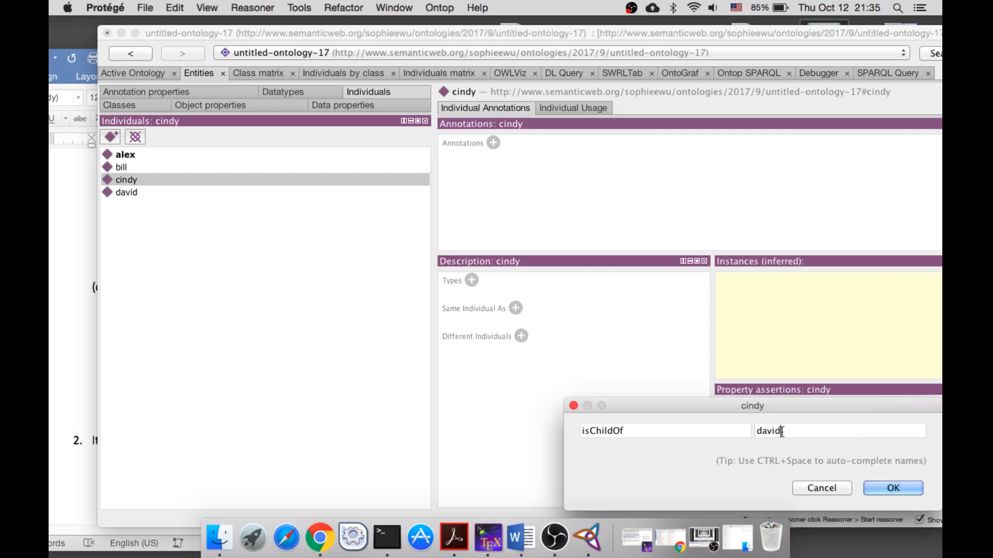
left_click(893, 488)
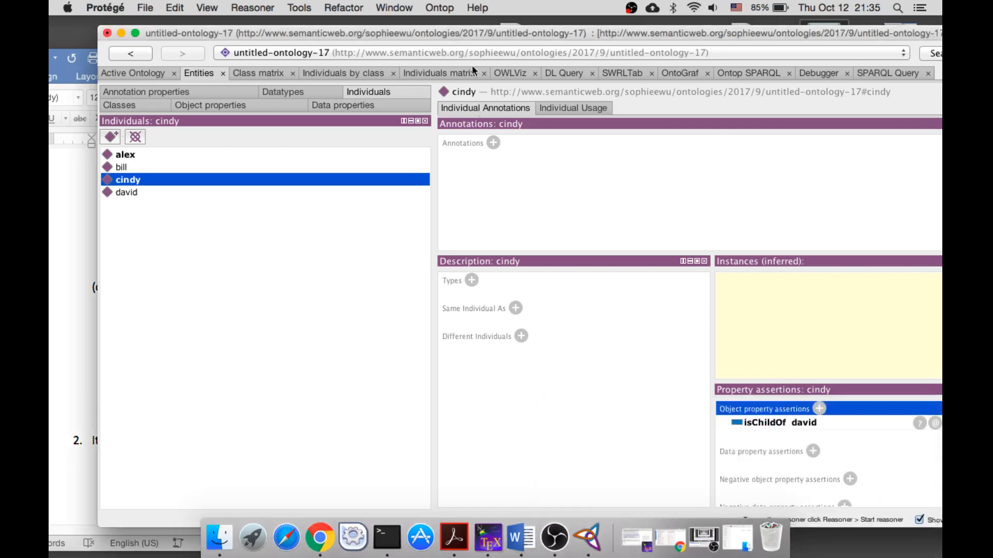
Show the active ontology's overview and examine its metrics for axioms, classes, object properties and individuals.
left_click_drag(484, 32, 455, 25)
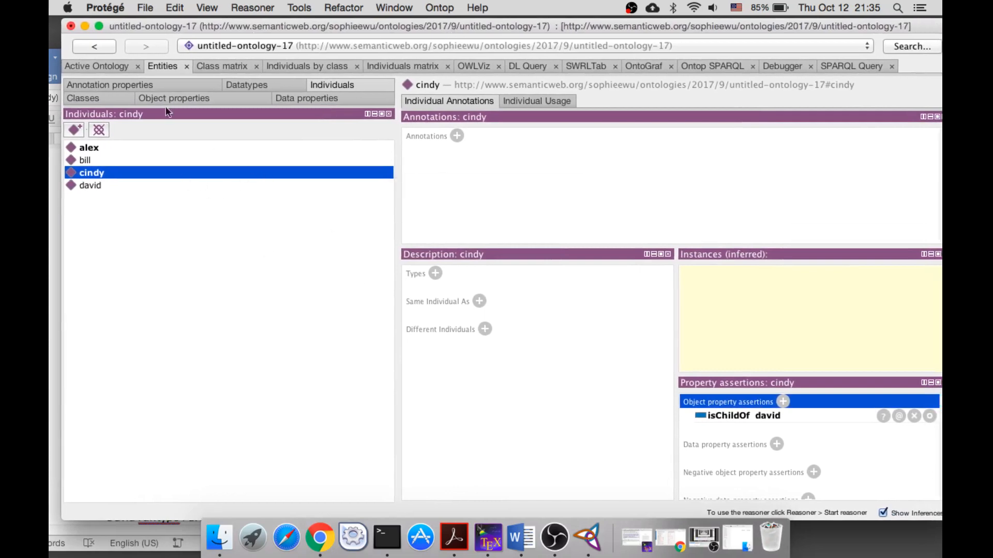
left_click(117, 67)
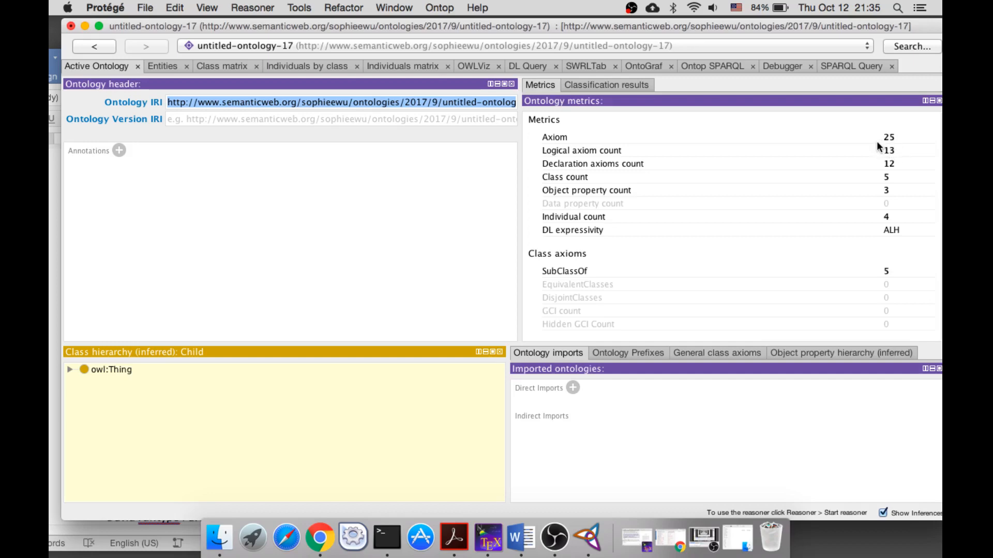
Add the miscellaneous Axioms view to the active ontology layout, placed with the Ontology imports views.
mouse_move(560, 26)
left_mouse_down()
mouse_move(706, 64)
mouse_move(607, 54)
mouse_move(569, 32)
mouse_move(572, 23)
left_mouse_up()
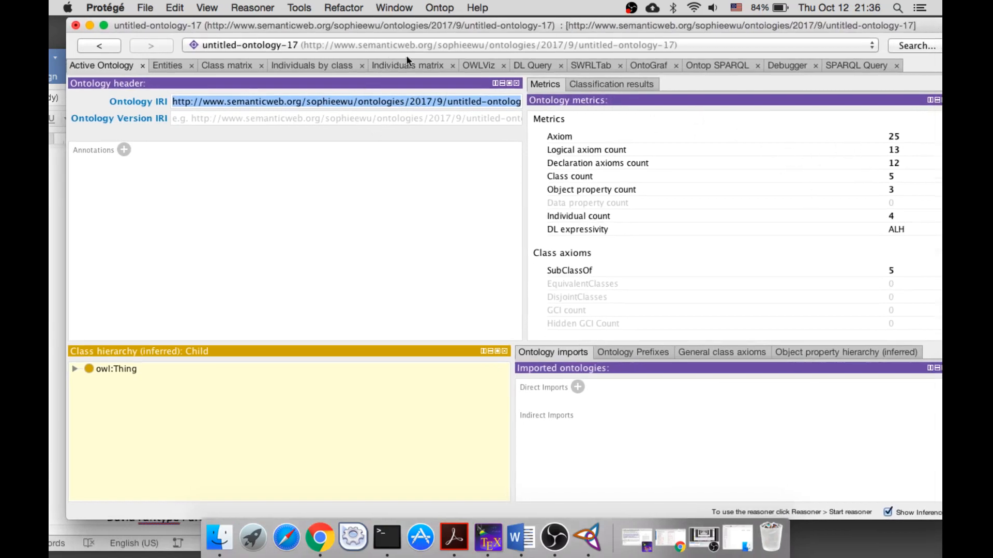
left_click(394, 8)
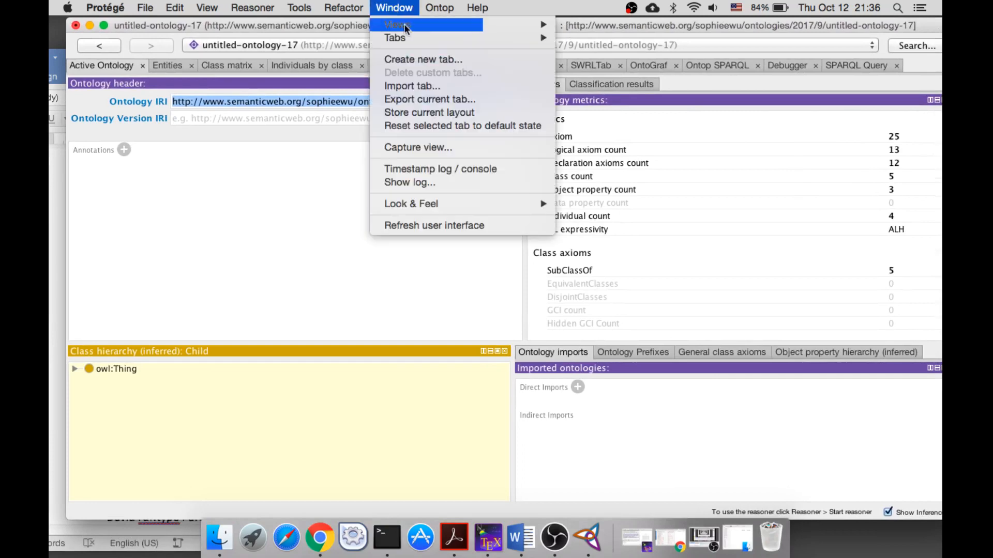
mouse_move(408, 28)
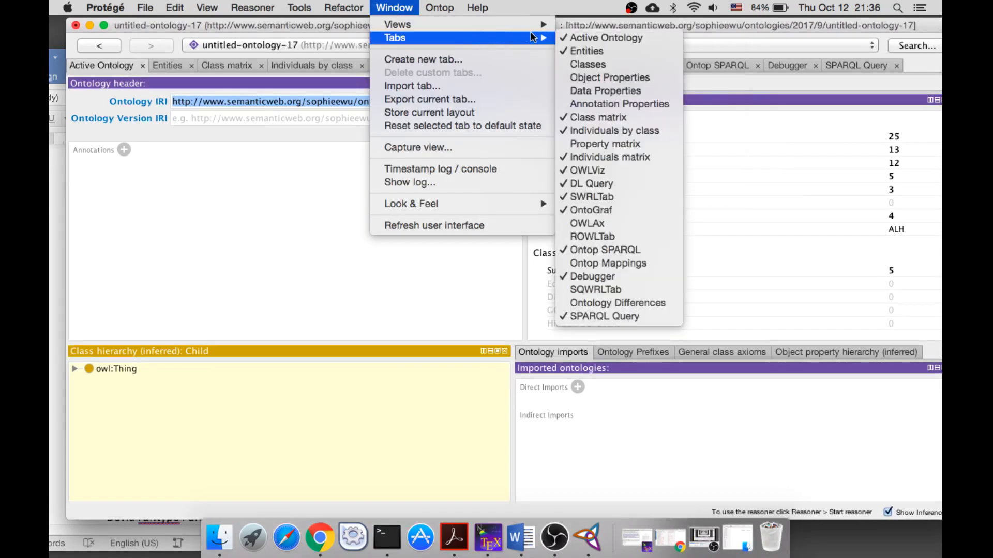
mouse_move(564, 29)
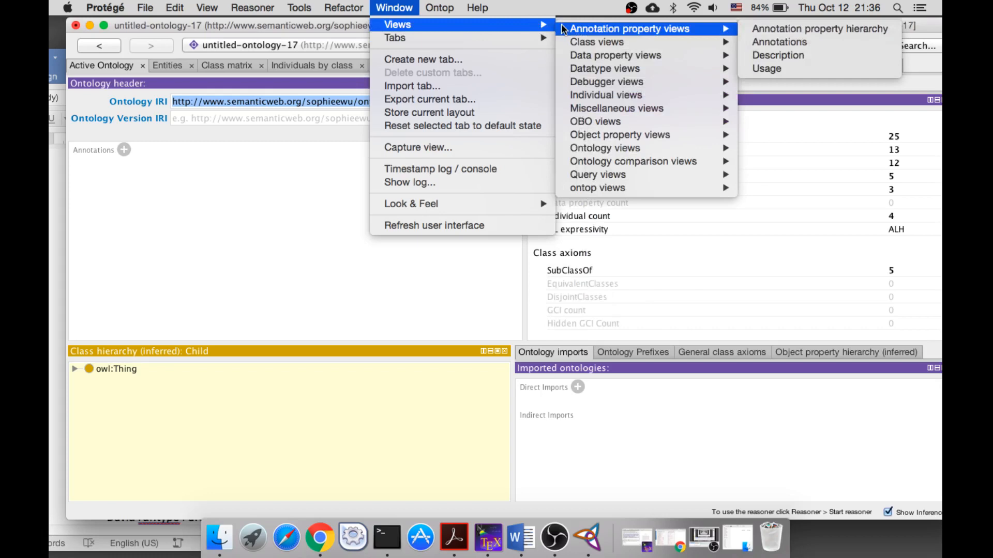
mouse_move(639, 150)
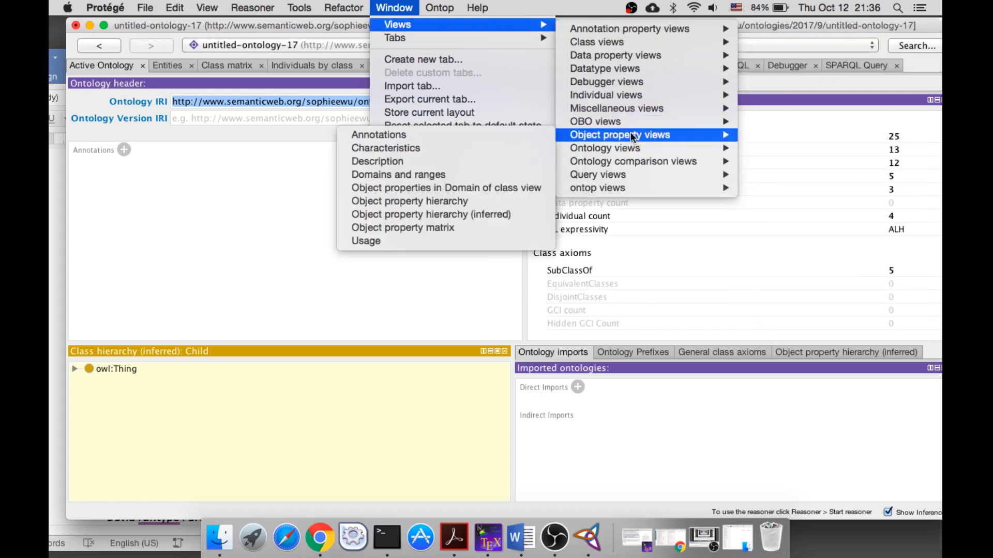
mouse_move(628, 69)
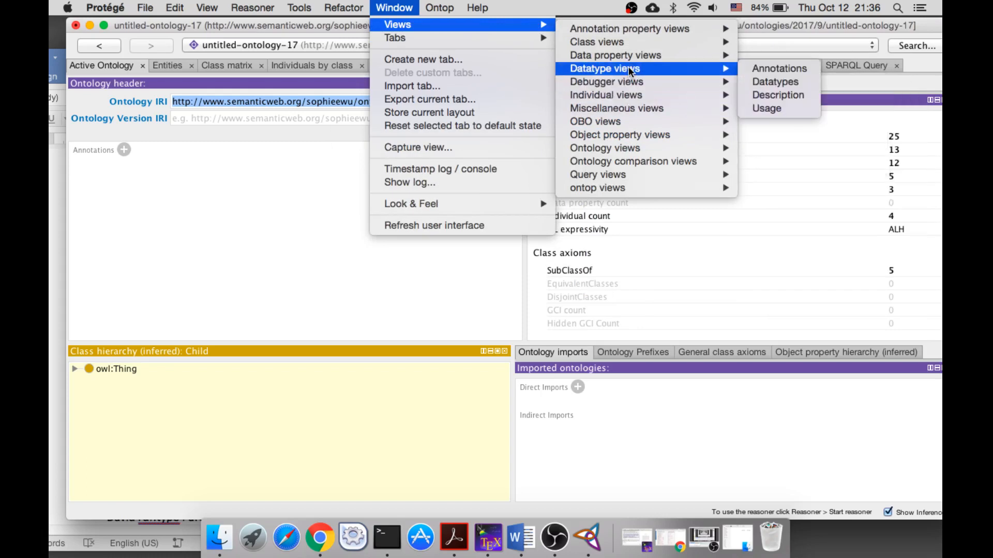
mouse_move(628, 45)
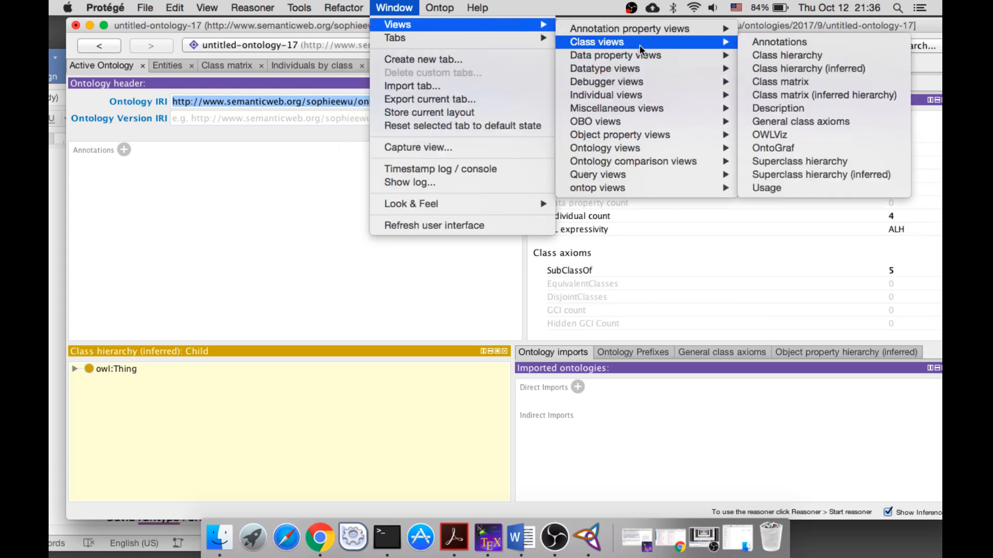
mouse_move(643, 30)
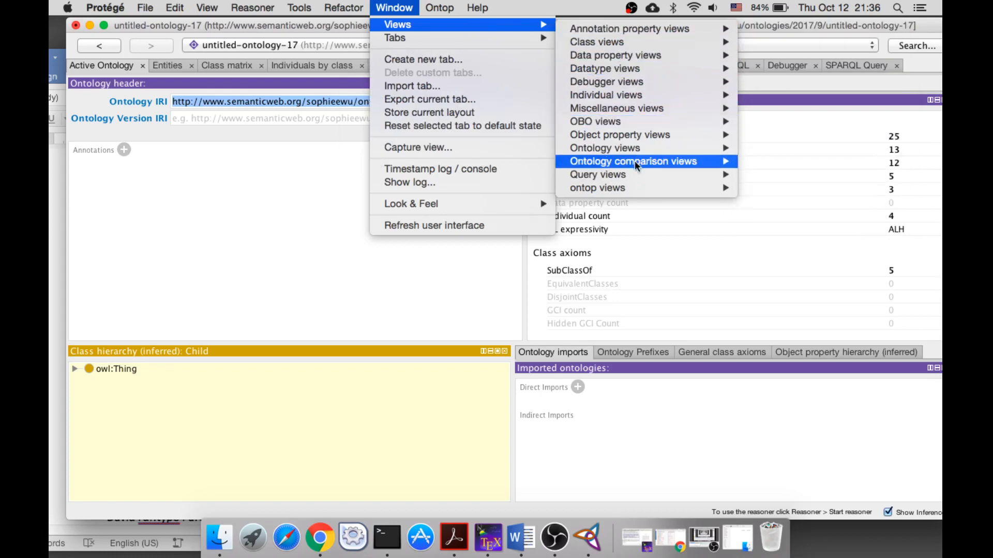
mouse_move(640, 136)
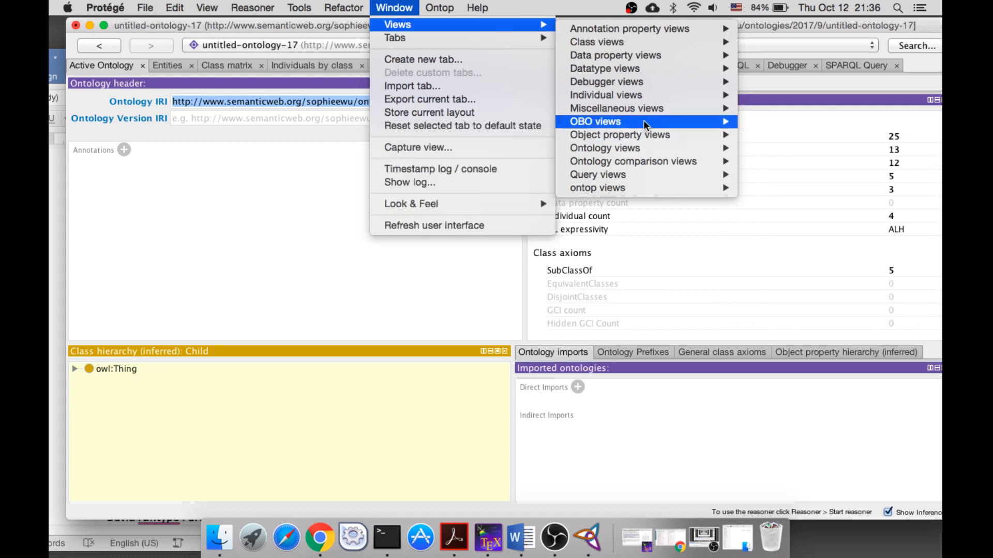
mouse_move(650, 110)
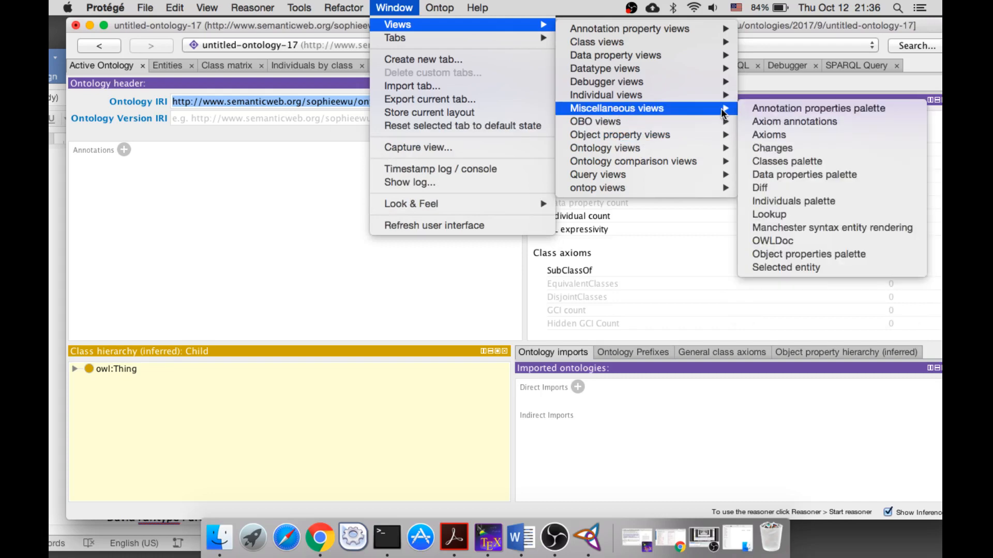
left_click(768, 135)
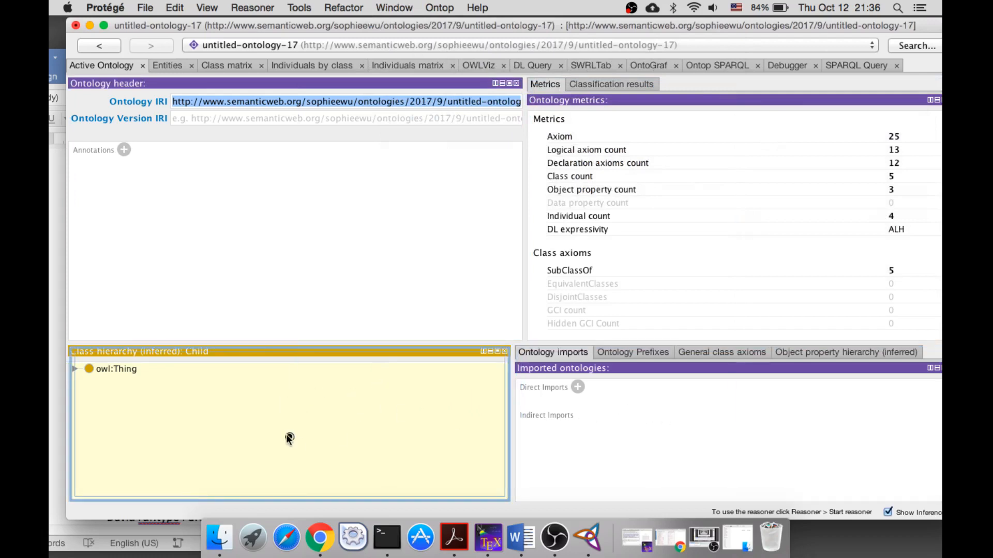
left_click(715, 419)
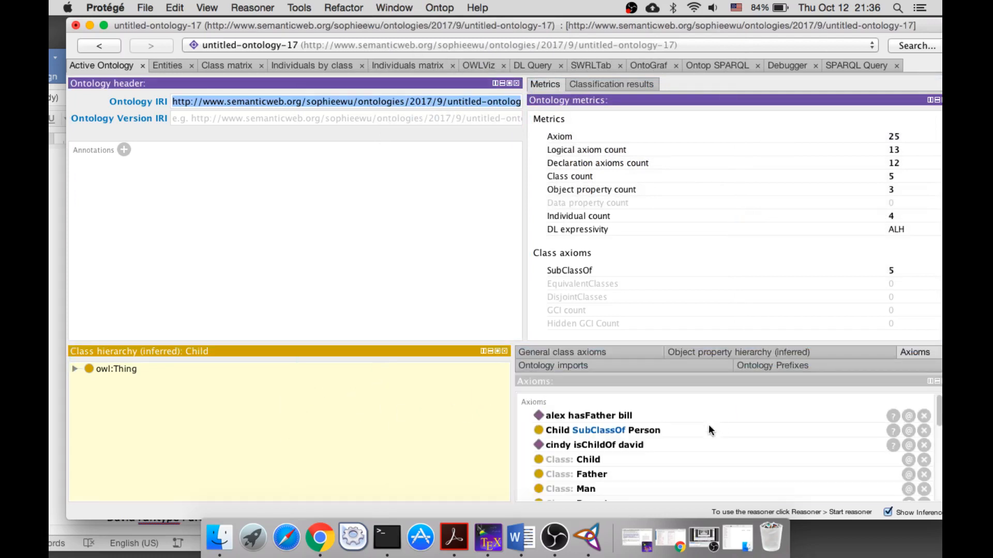
Examine the complete list of axioms, covering classes, subclass relations, property domains and ranges, and individuals.
scroll(662, 423, "down", 1)
scroll(659, 421, "up", 1)
scroll(622, 444, "down", 5)
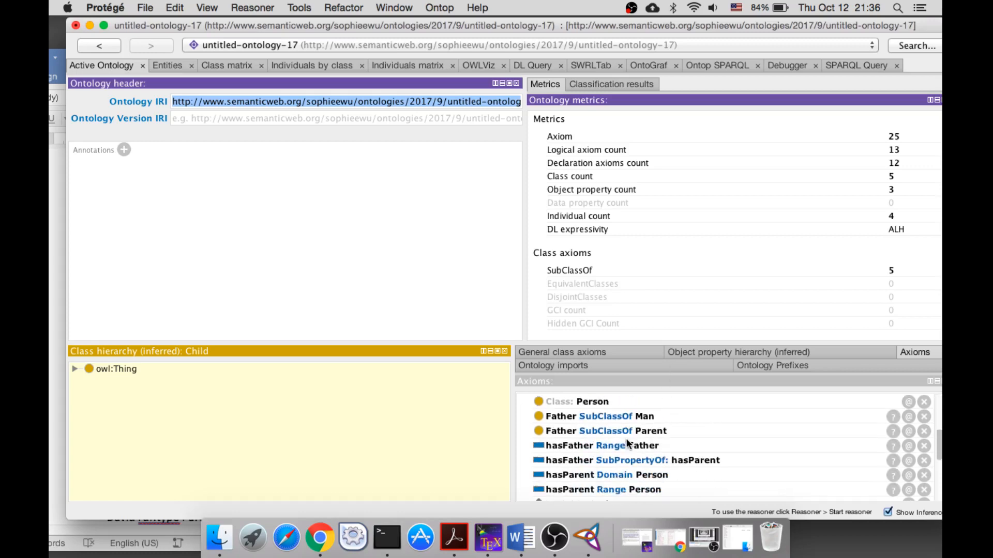
scroll(626, 438, "down", 6)
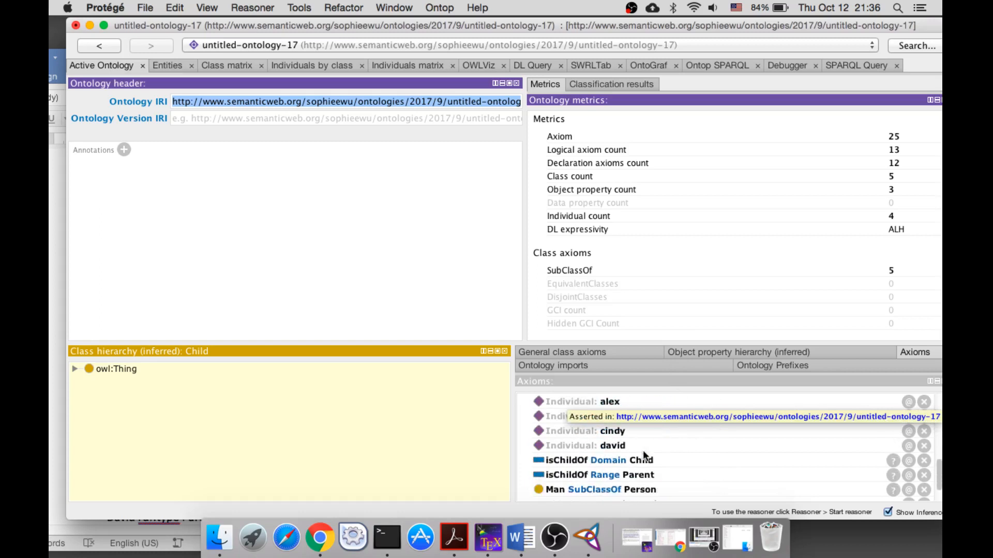
scroll(644, 452, "down", 3)
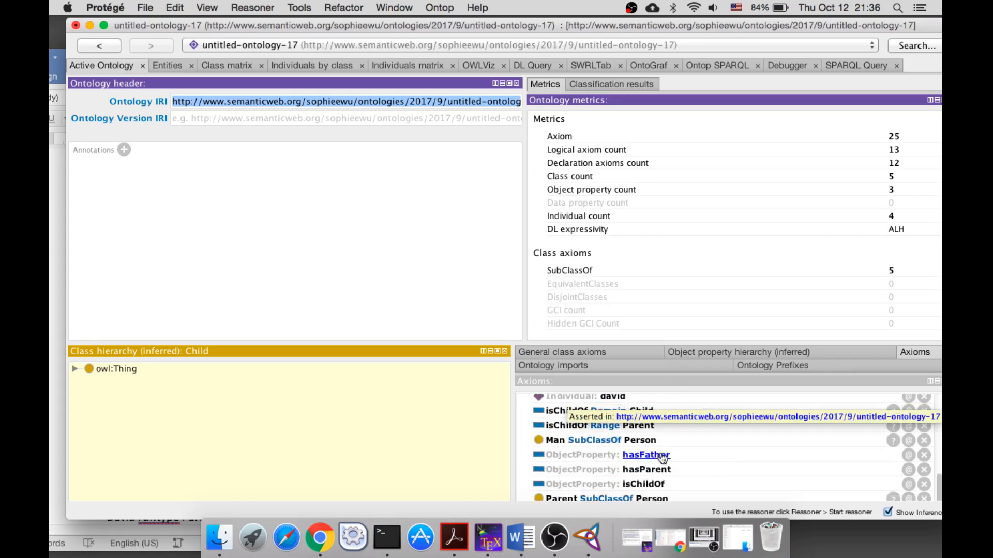
scroll(663, 459, "up", 15)
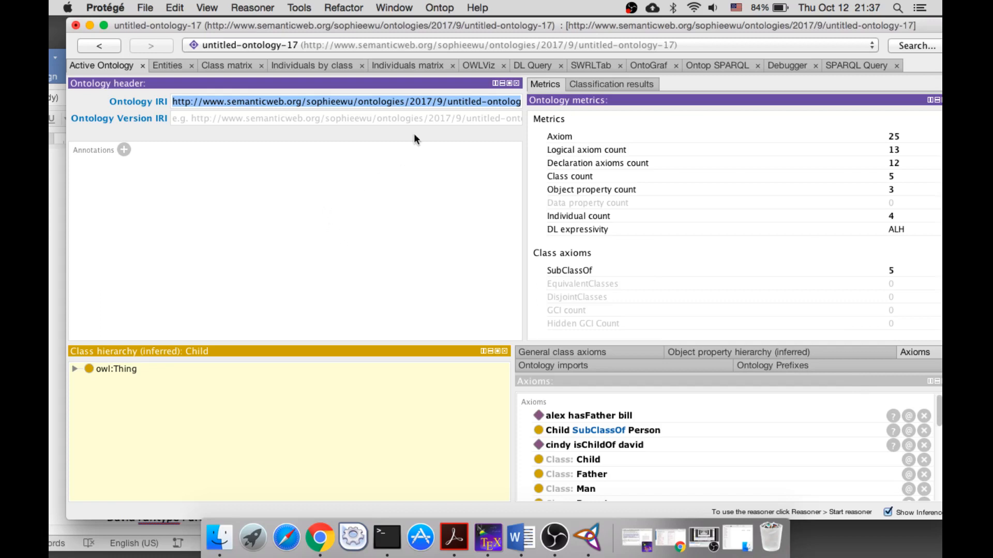
left_click_drag(526, 26, 513, 24)
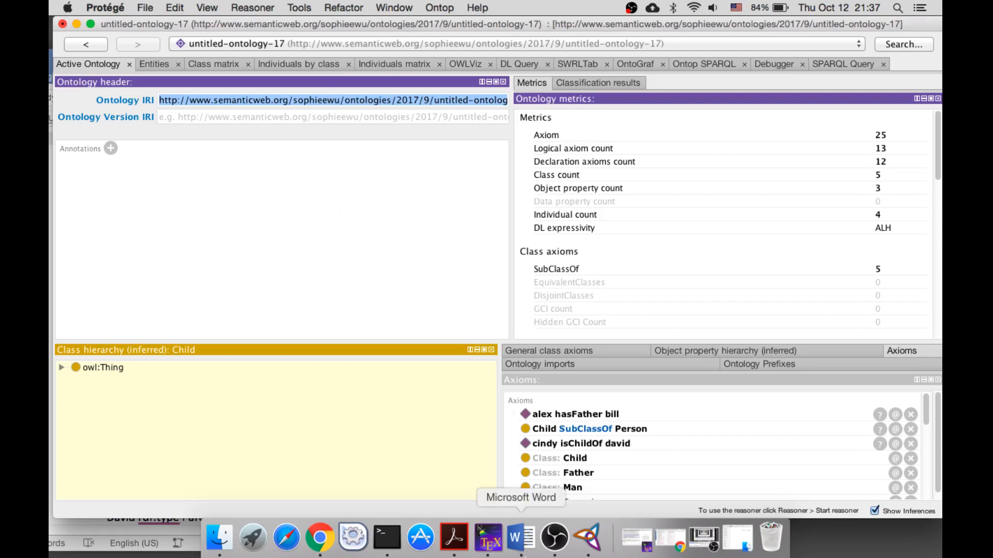
Review the "It follows that" statements in the Word document, then return to Protégé.
left_click(521, 538)
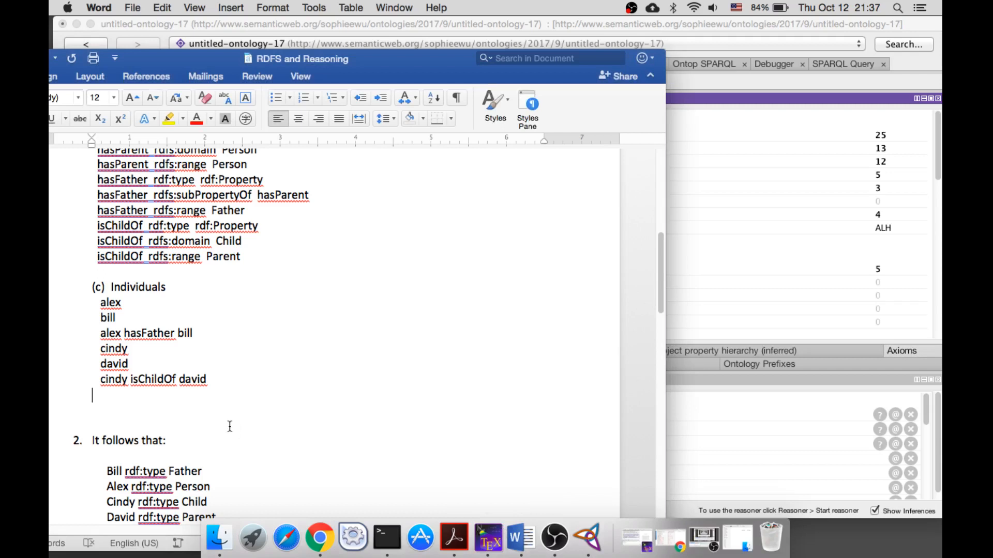
scroll(231, 426, "down", 3)
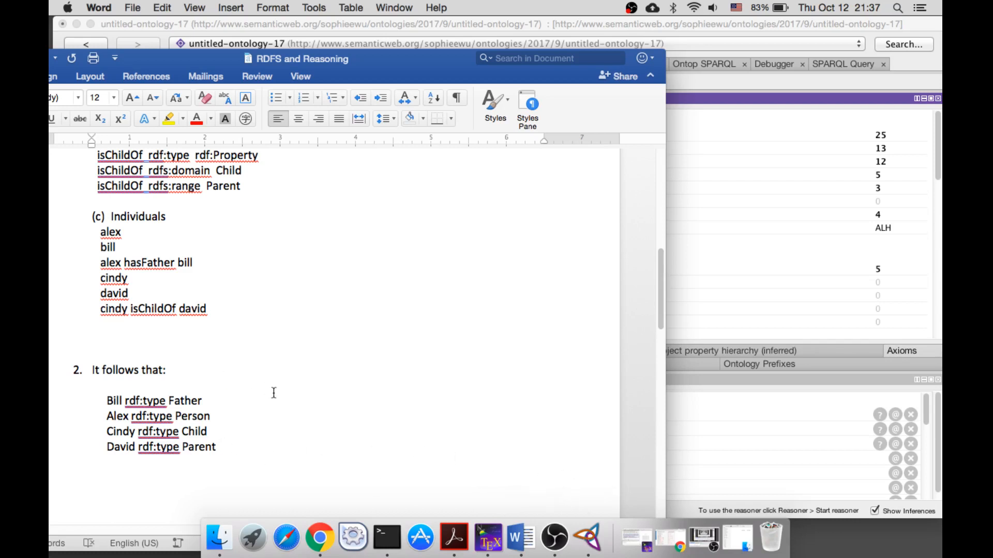
left_click(587, 527)
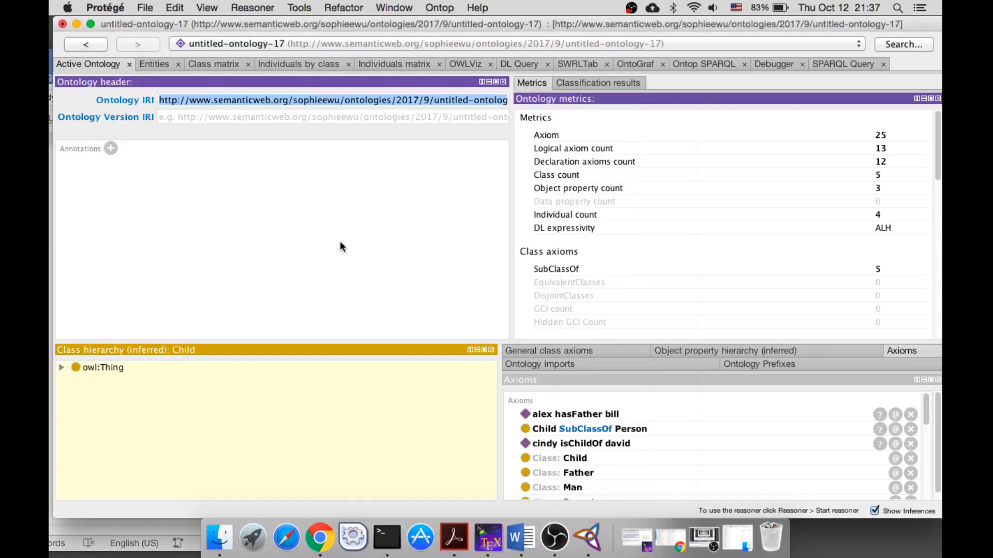
Add the Individuals by type (inferred) view to the active ontology layout, placed with the inferred class hierarchy.
left_click(394, 7)
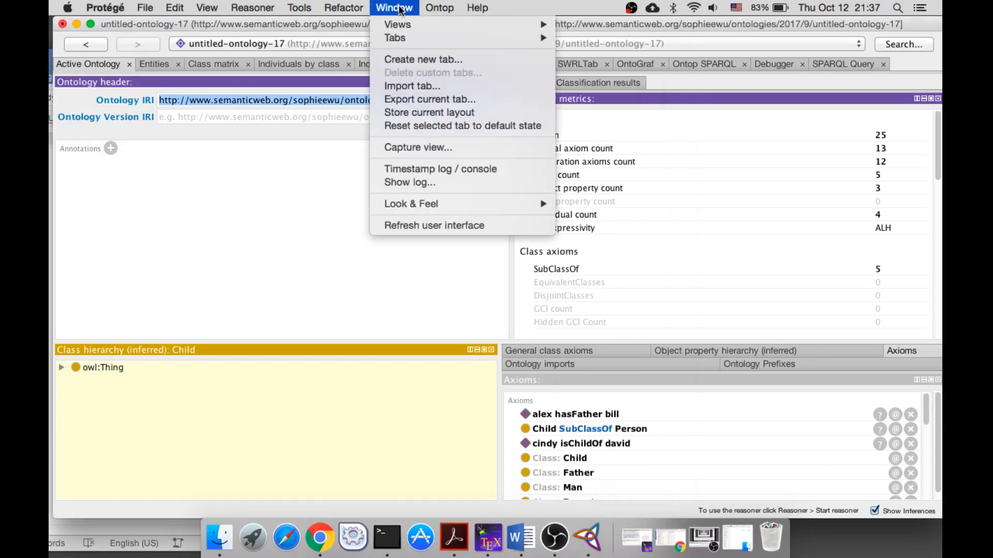
mouse_move(429, 24)
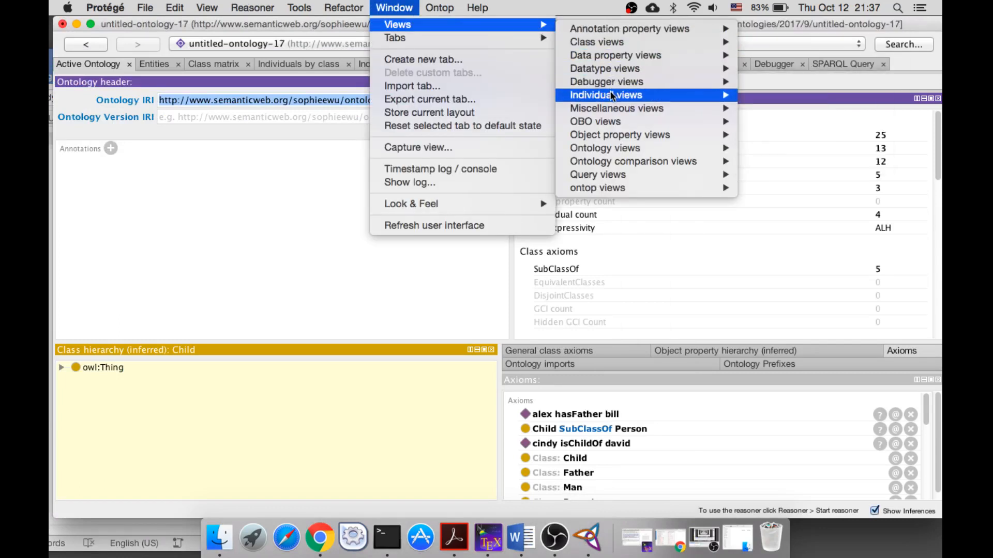
mouse_move(616, 98)
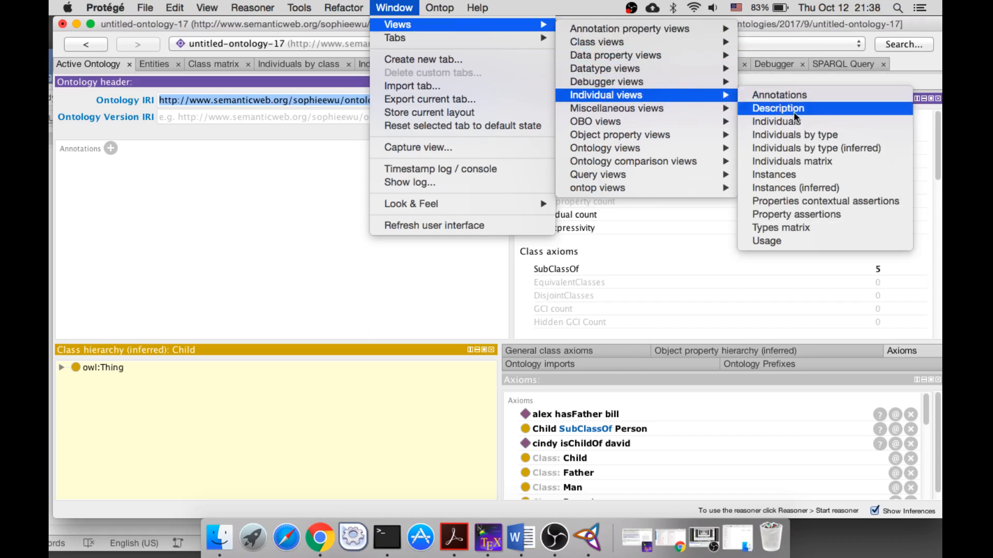
left_click(857, 147)
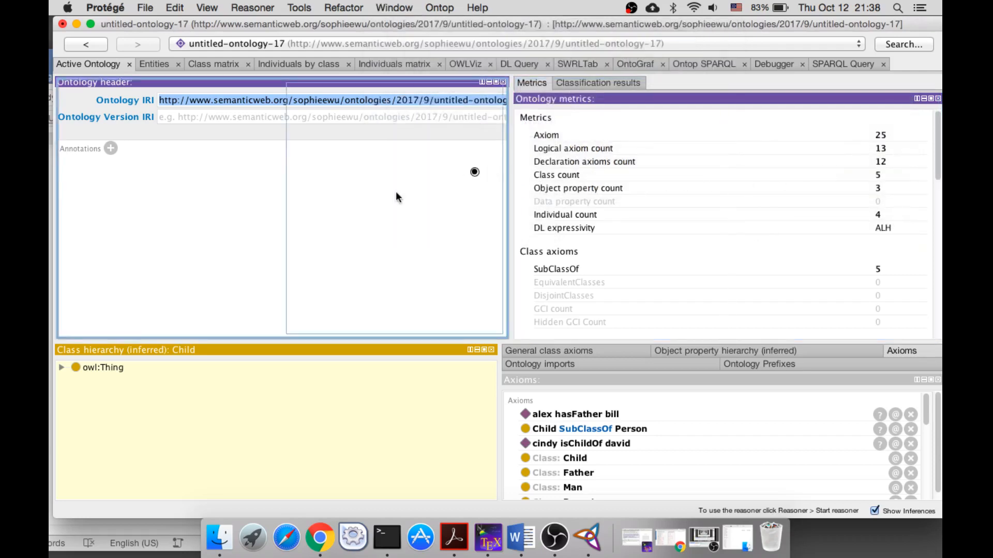
left_click(246, 416)
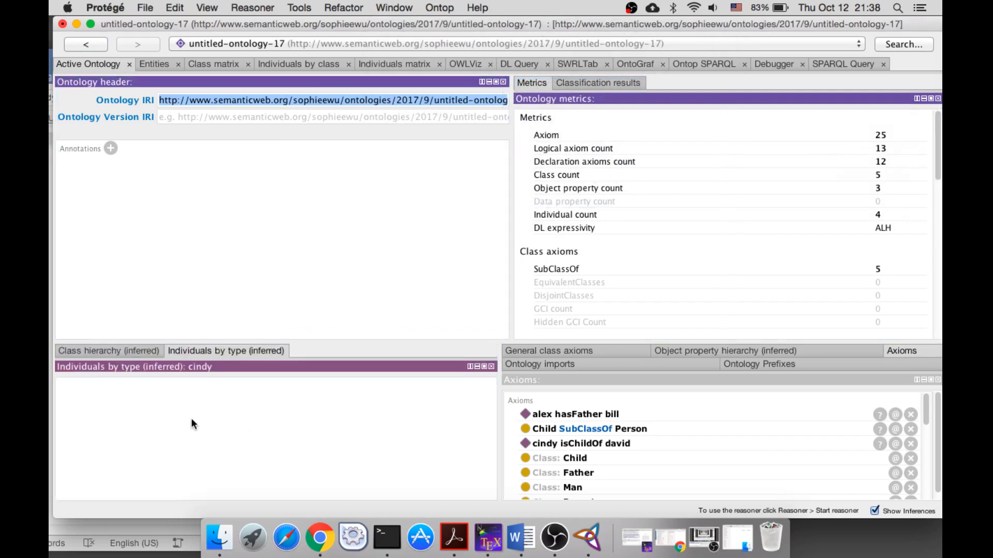
left_click(114, 350)
left_click(219, 352)
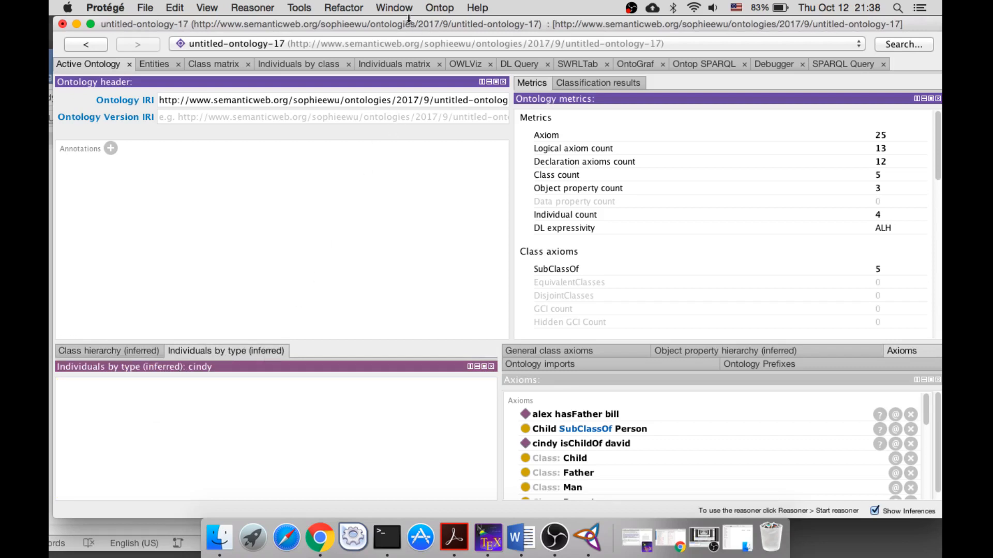
Add the Instances (inferred) view to the active ontology layout, placed with the Axioms view.
left_click(356, 7)
mouse_move(394, 7)
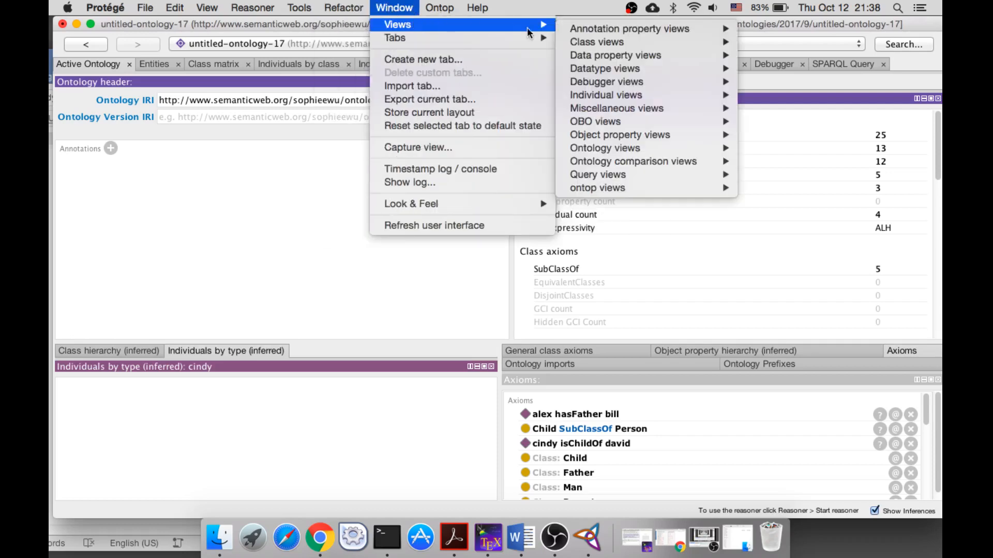
mouse_move(611, 54)
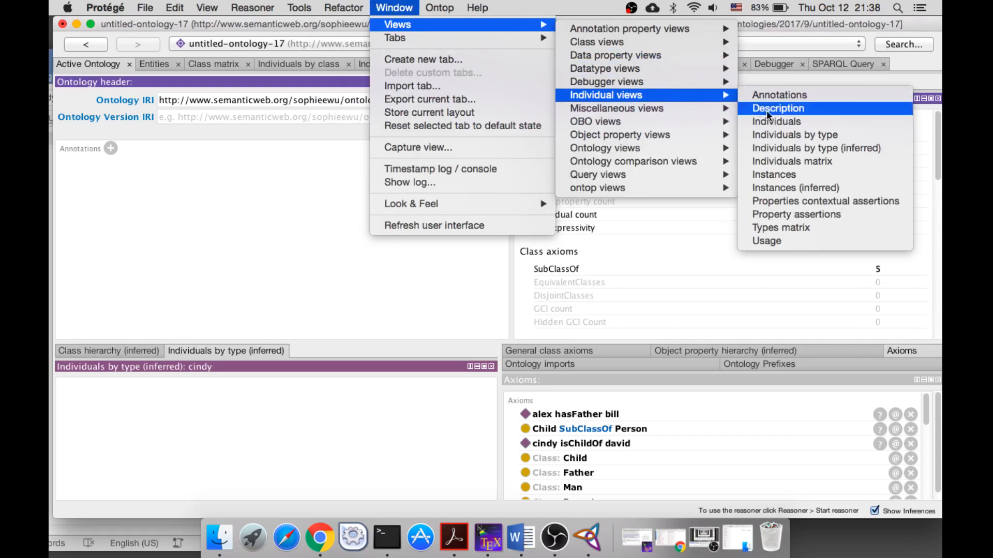
left_click(822, 188)
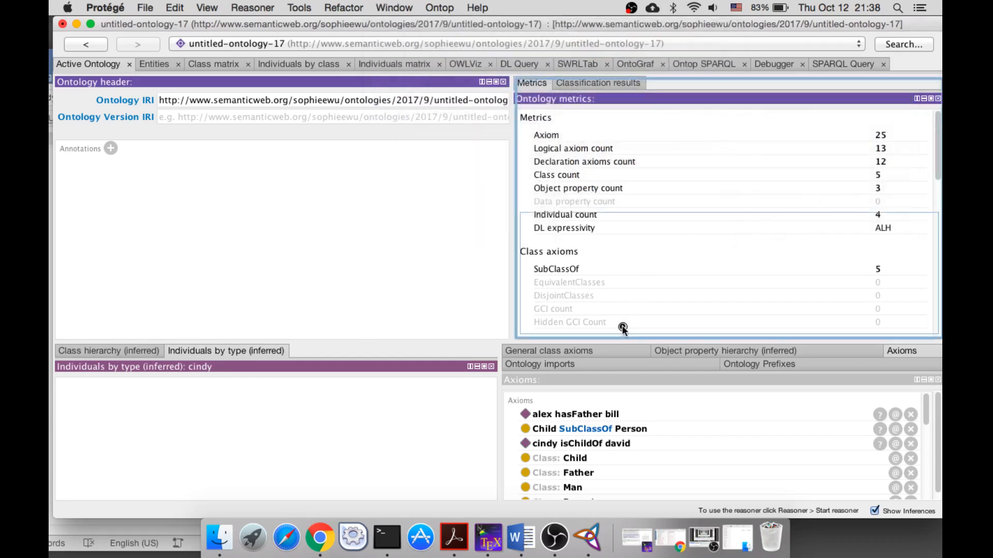
left_click(709, 426)
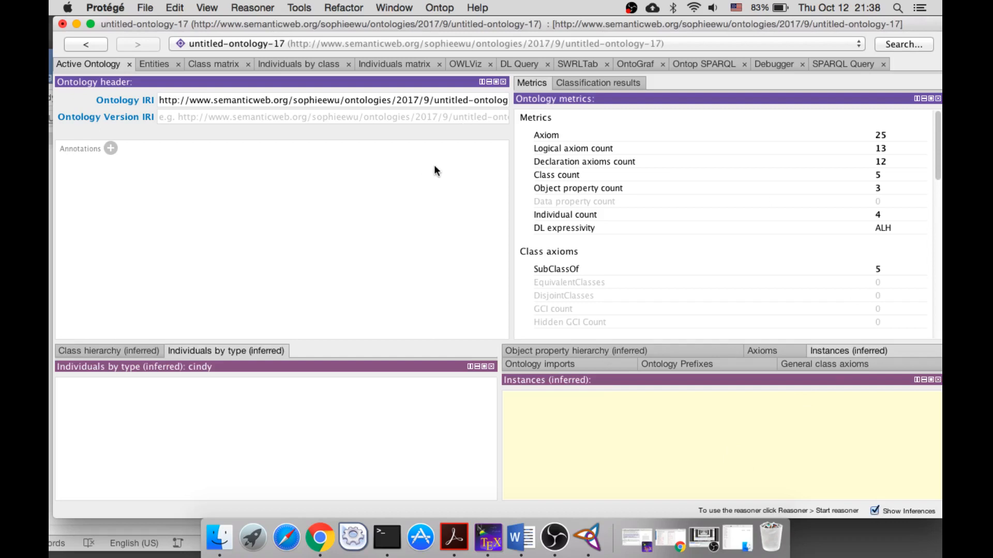
Start the Pellet (Incremental) reasoner and expand the inferred Child, Father, Parent and Person types to show their individuals.
left_click(267, 10)
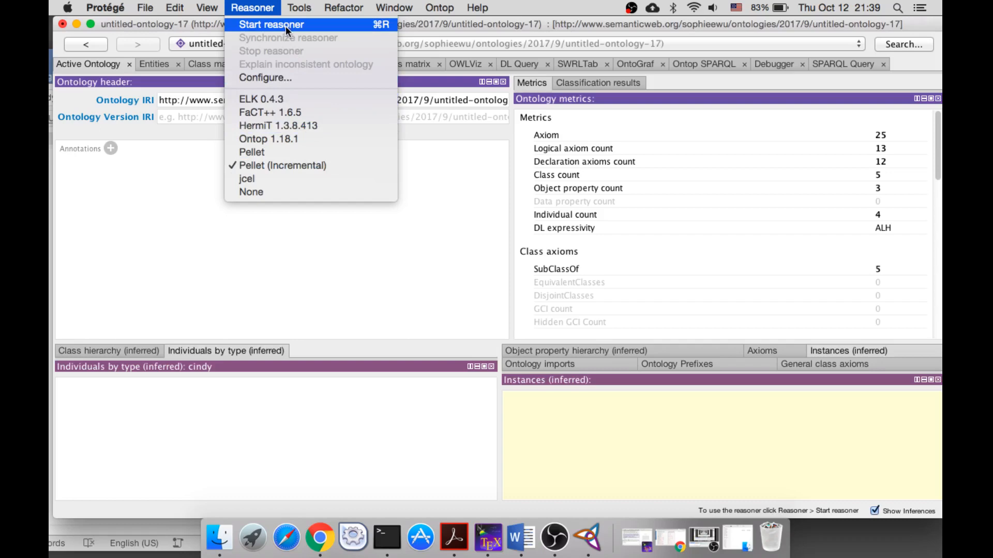
left_click(301, 25)
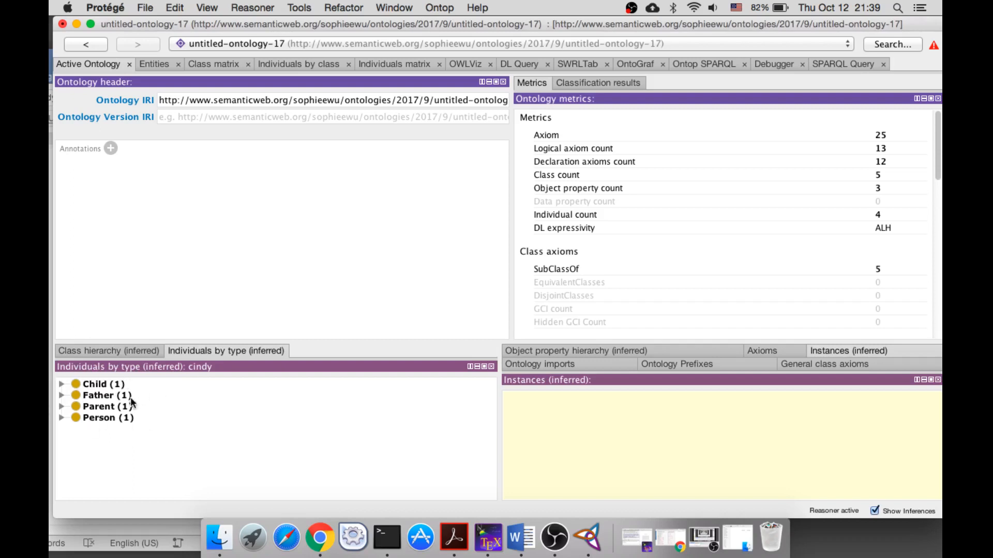
double_click(98, 383)
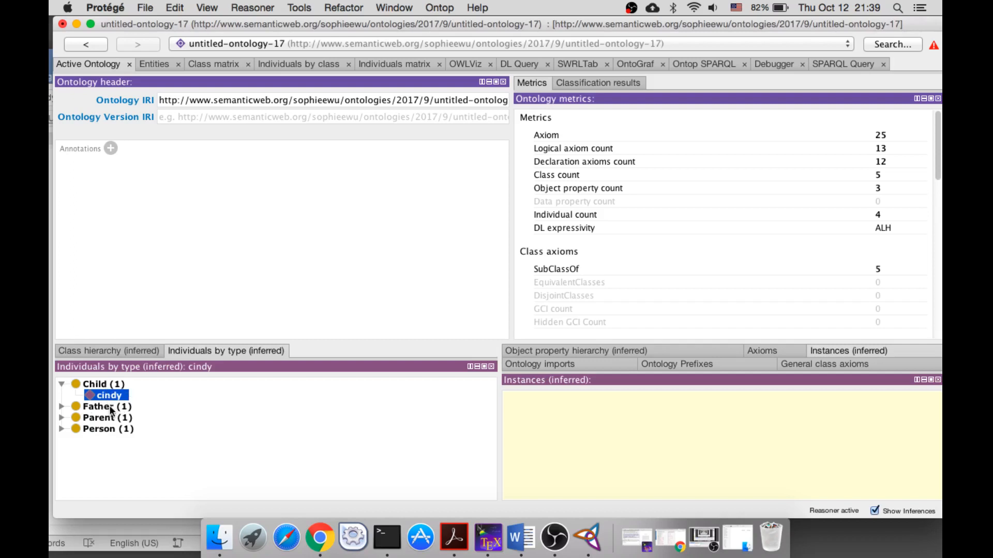
double_click(109, 405)
double_click(108, 430)
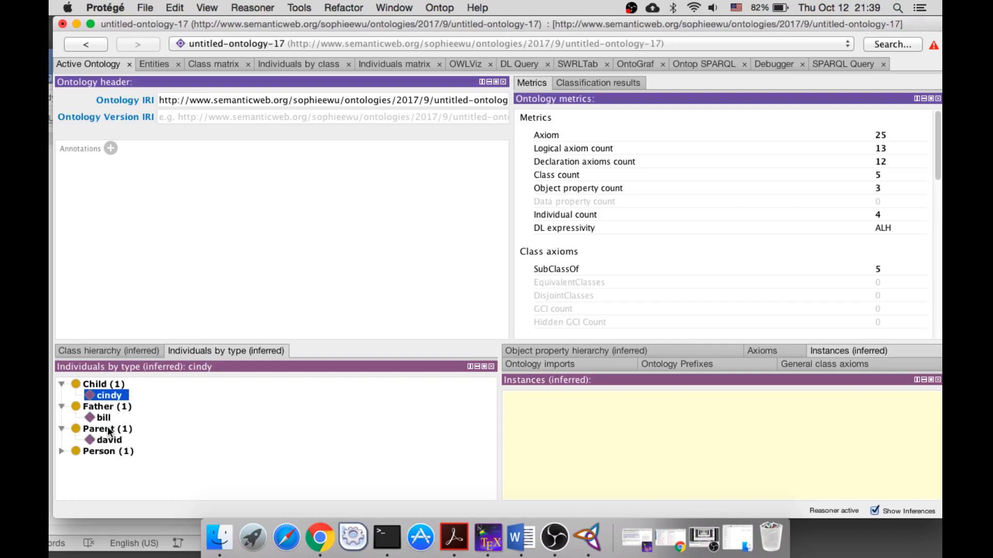
double_click(106, 452)
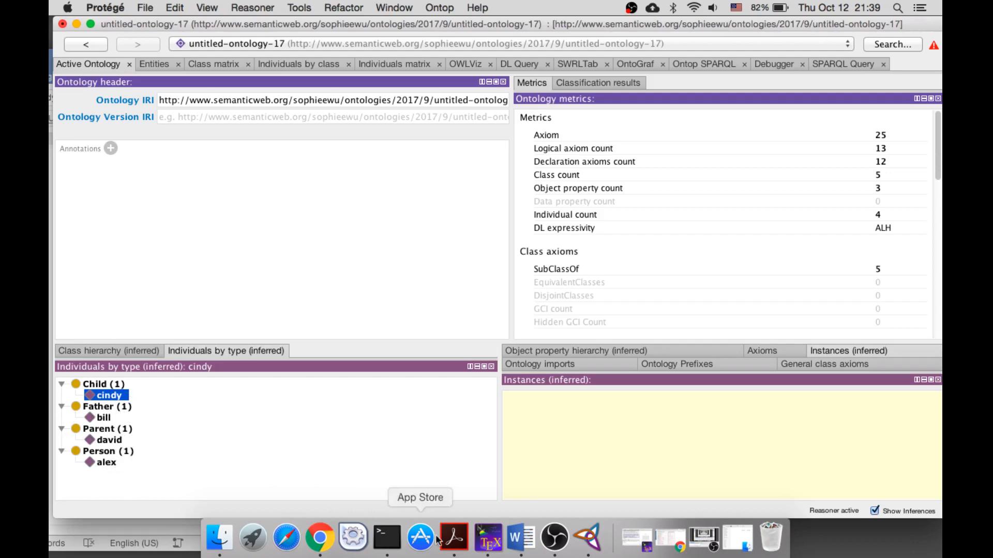
Compare the inferred types with the Word document's "It follows that" statements, and toggle Protégé's display of inferences.
left_click(521, 538)
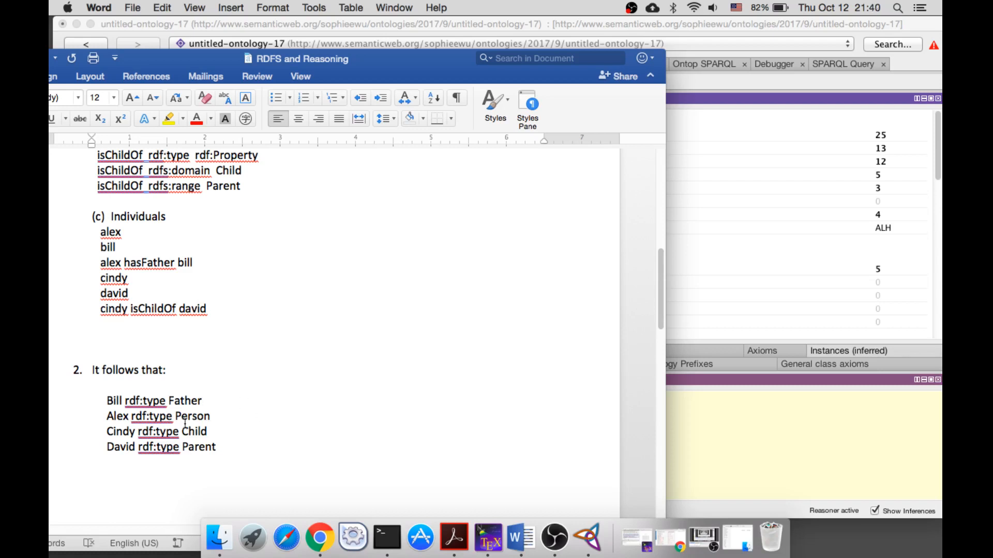
left_click(587, 538)
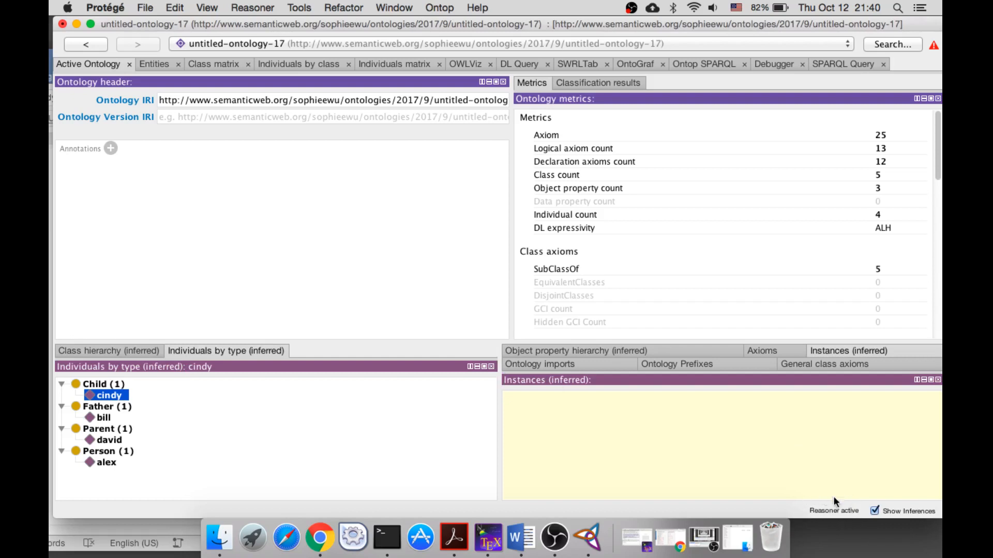
left_click(874, 511)
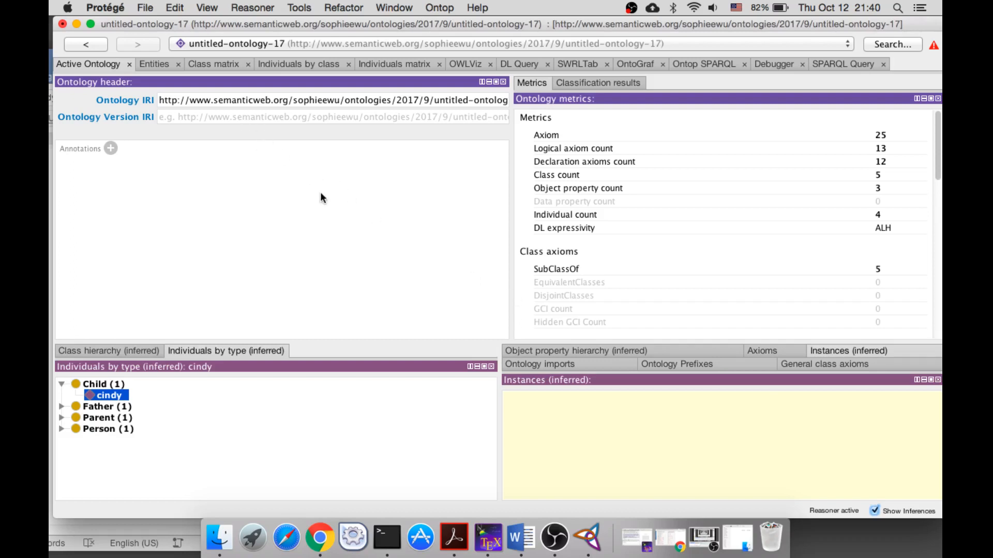
Switch to the Word document and review the class definitions at its beginning.
left_click(520, 537)
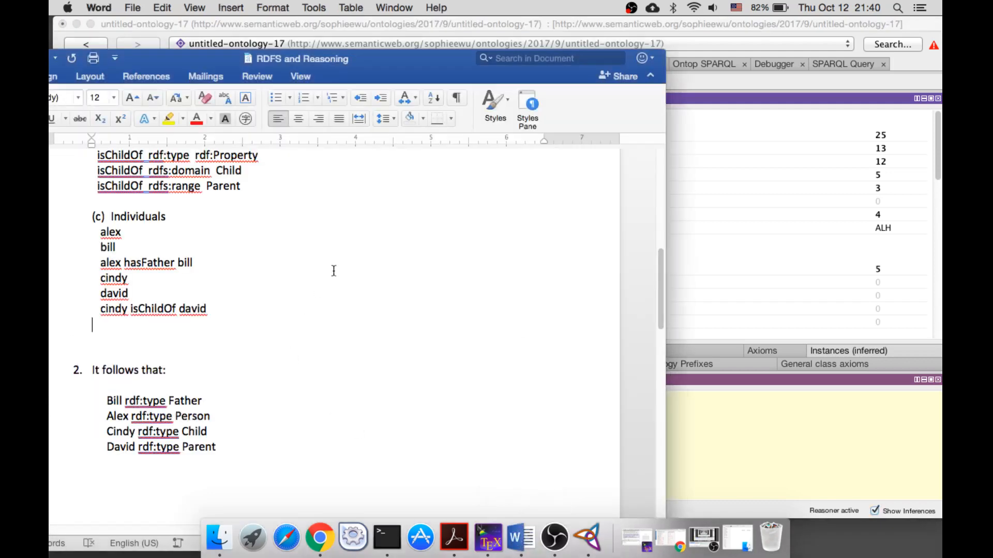
scroll(398, 361, "up", 15)
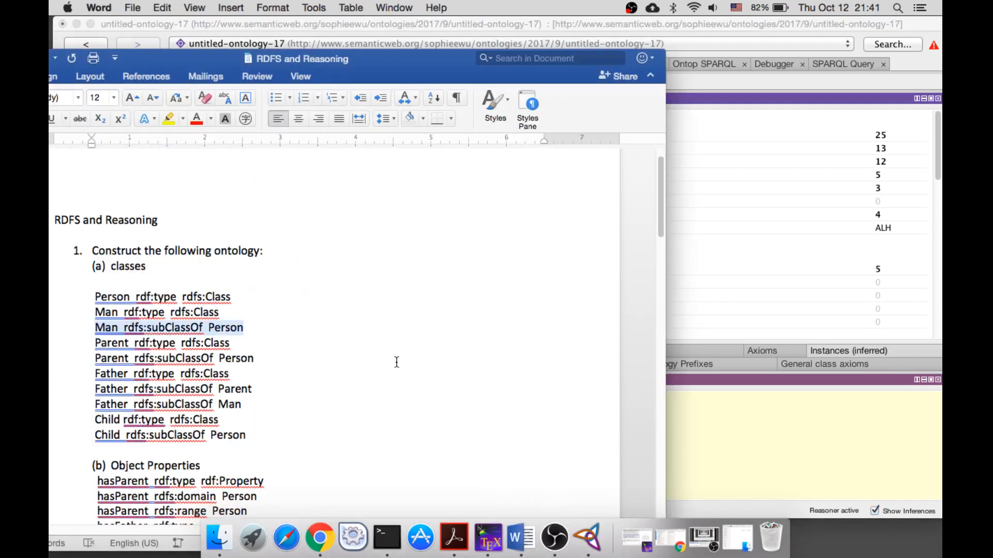